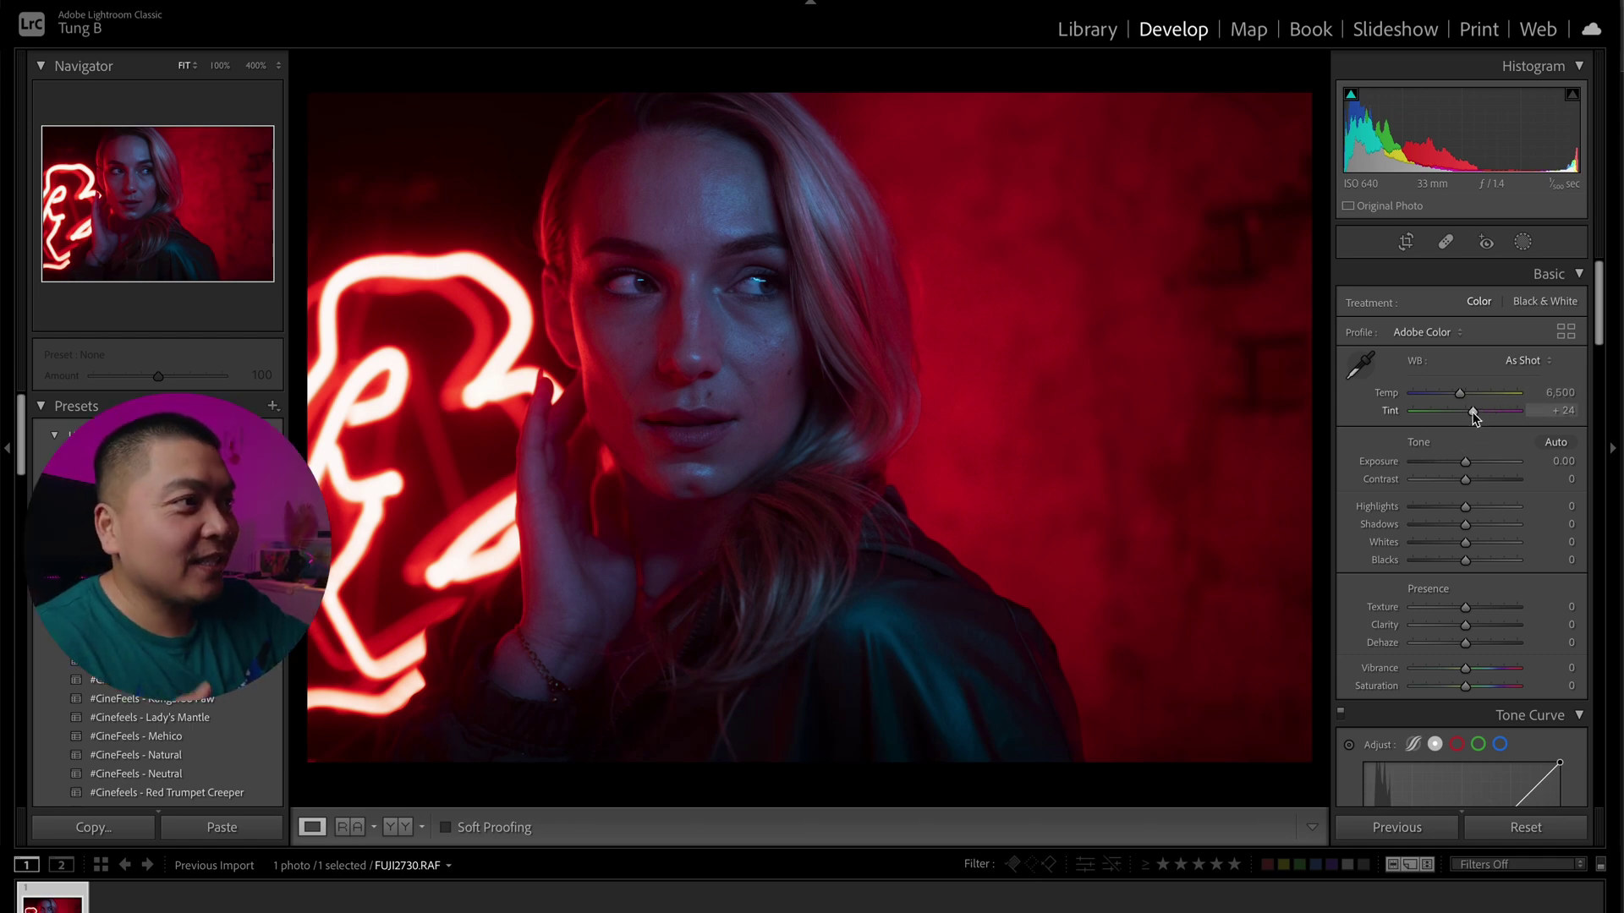
Set the white balance Tint to -43 and change the photo's profile to Adobe Standard.
{"action": "left_click_drag", "start_coordinate": [1473, 412], "coordinate": [1464, 410]}
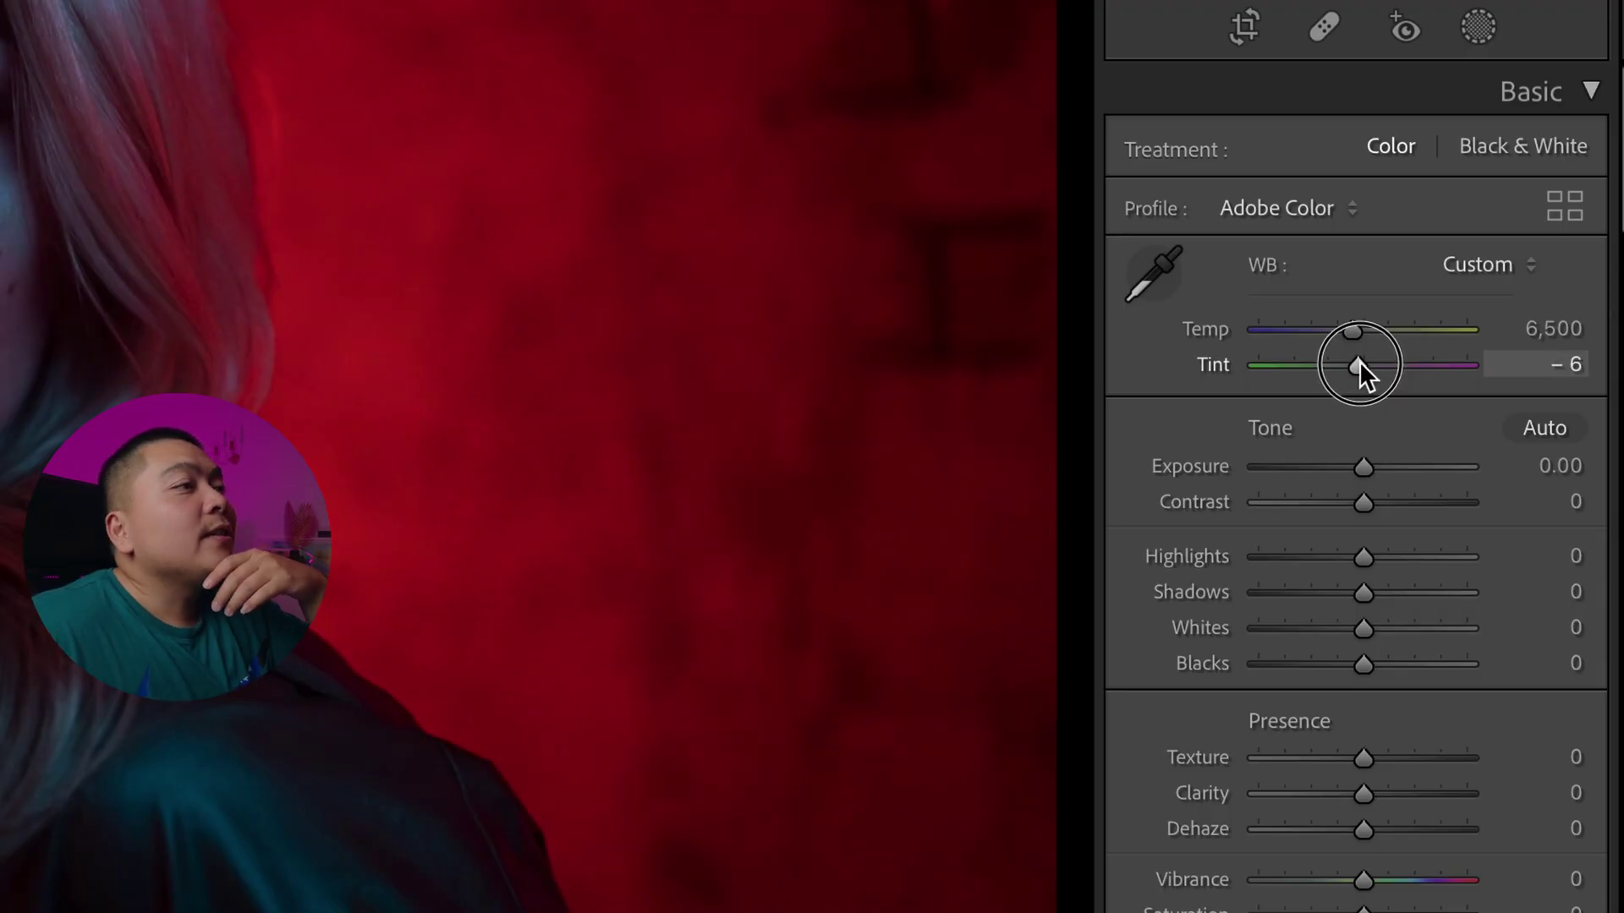
{"action": "left_click_drag", "start_coordinate": [1358, 362], "coordinate": [1331, 362]}
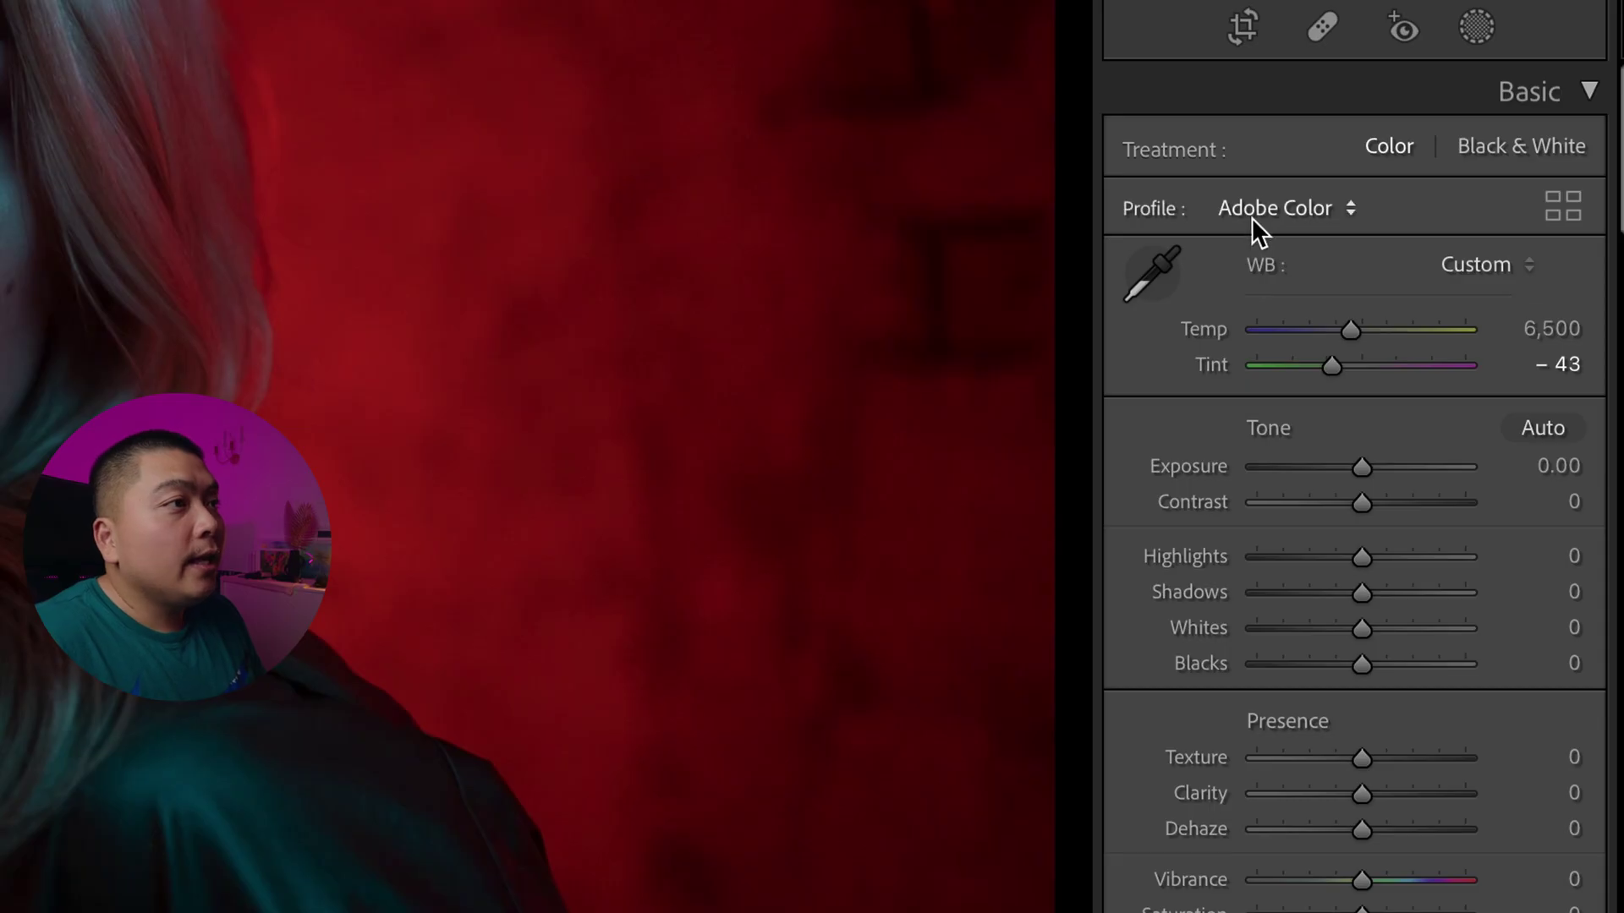
{"action": "left_click", "coordinate": [1253, 213]}
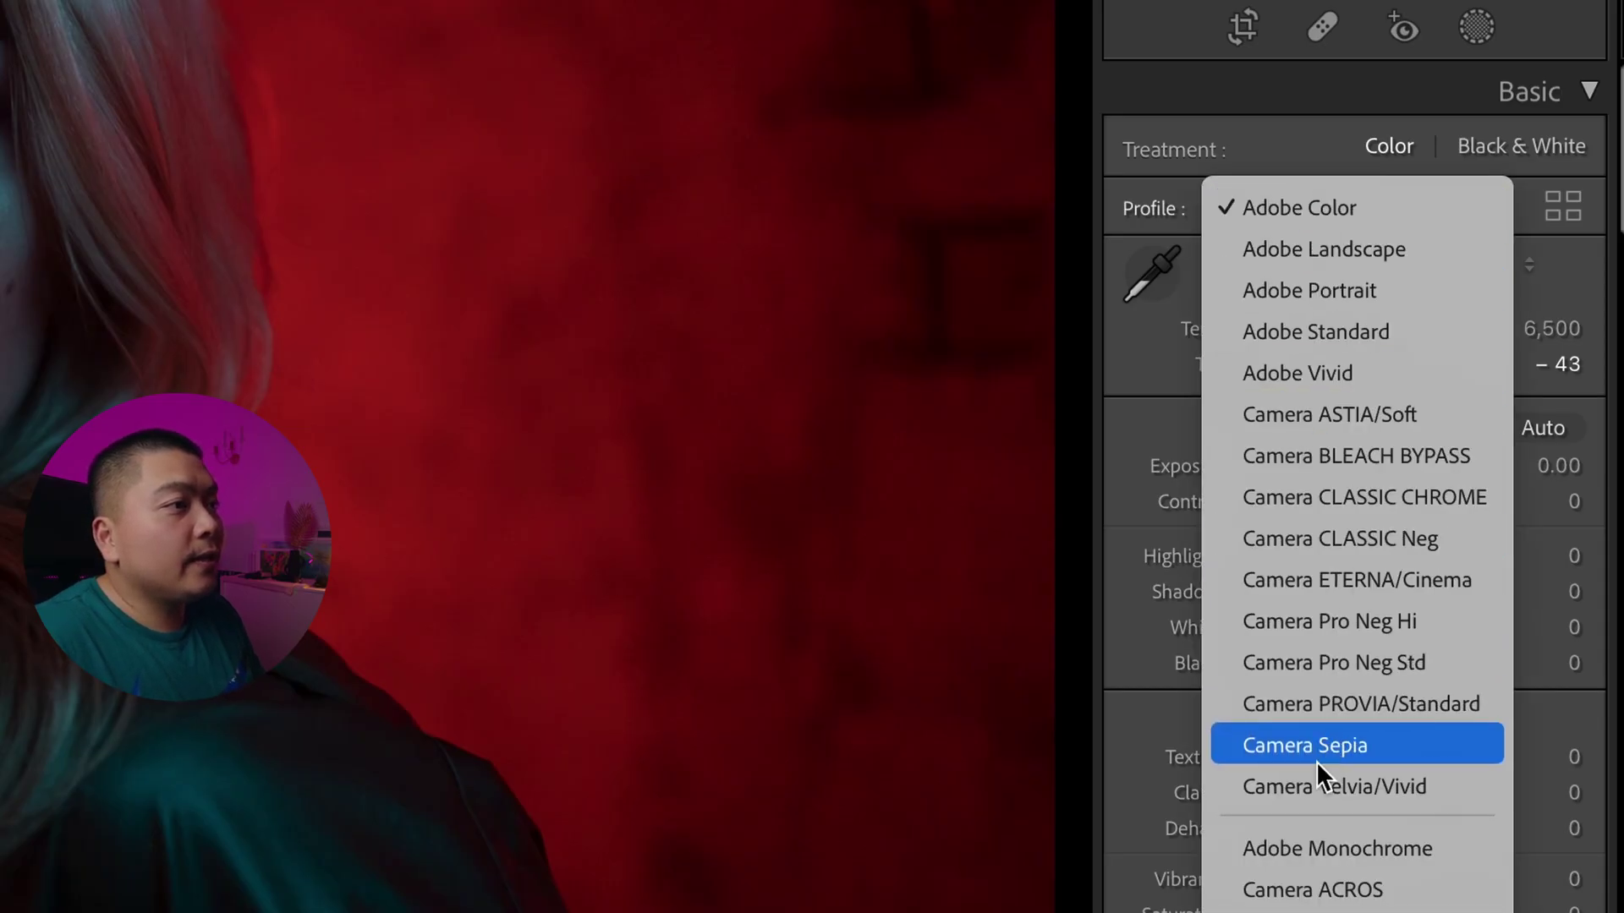
{"action": "left_click", "coordinate": [1338, 331]}
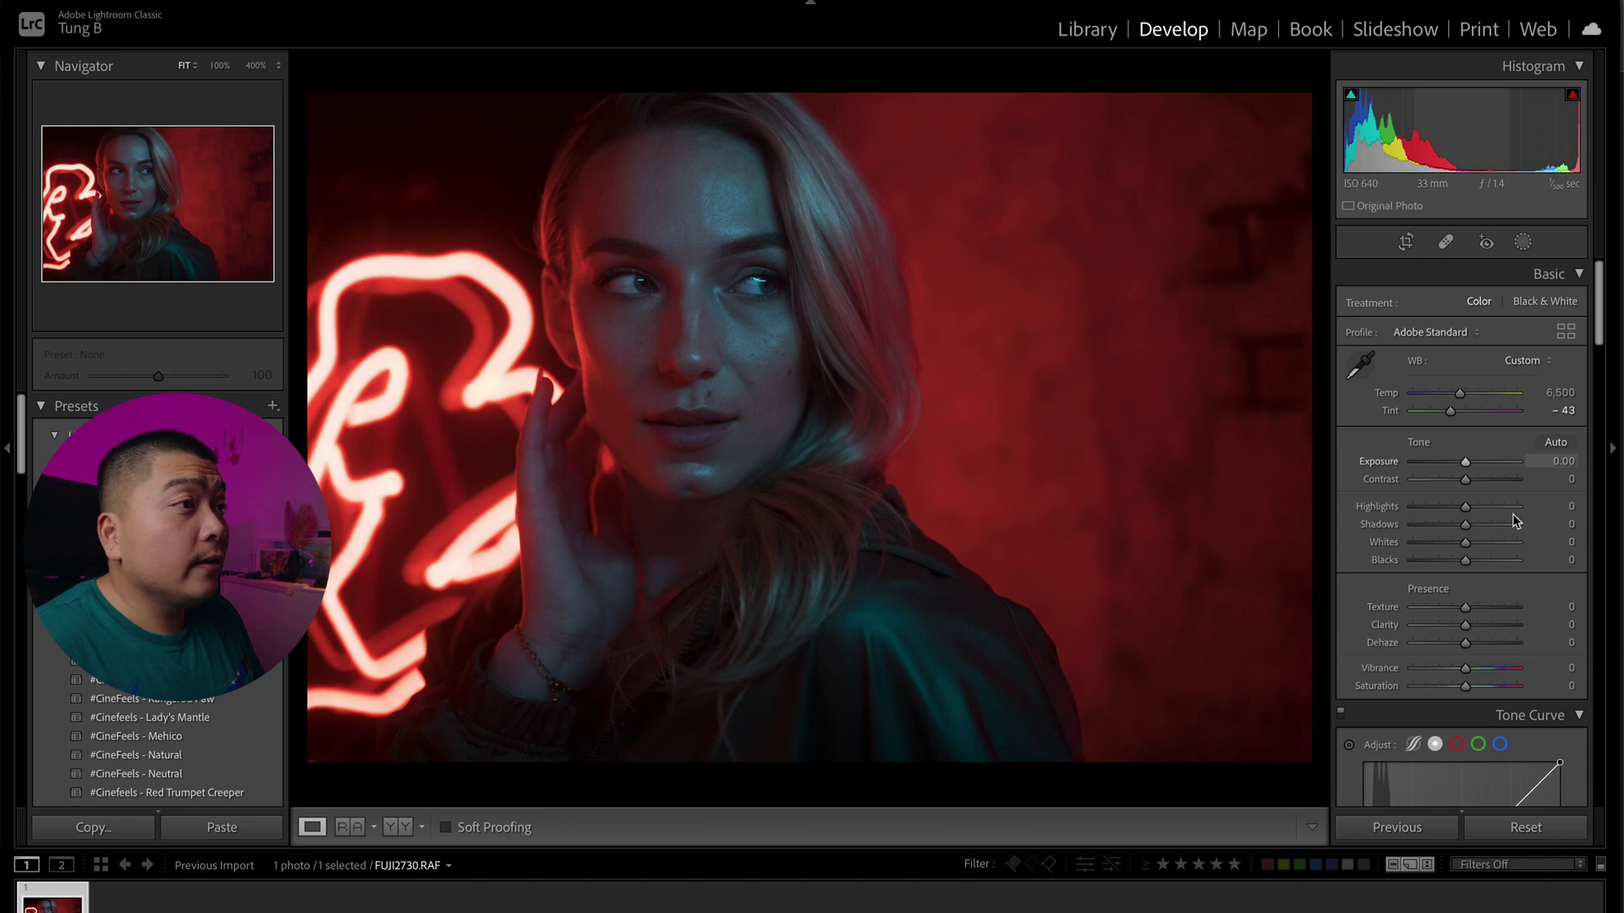
Lower the Highlights to -57 and the Shadows to -19 in the basic tone adjustments.
{"action": "left_click_drag", "start_coordinate": [1466, 506], "coordinate": [1459, 505]}
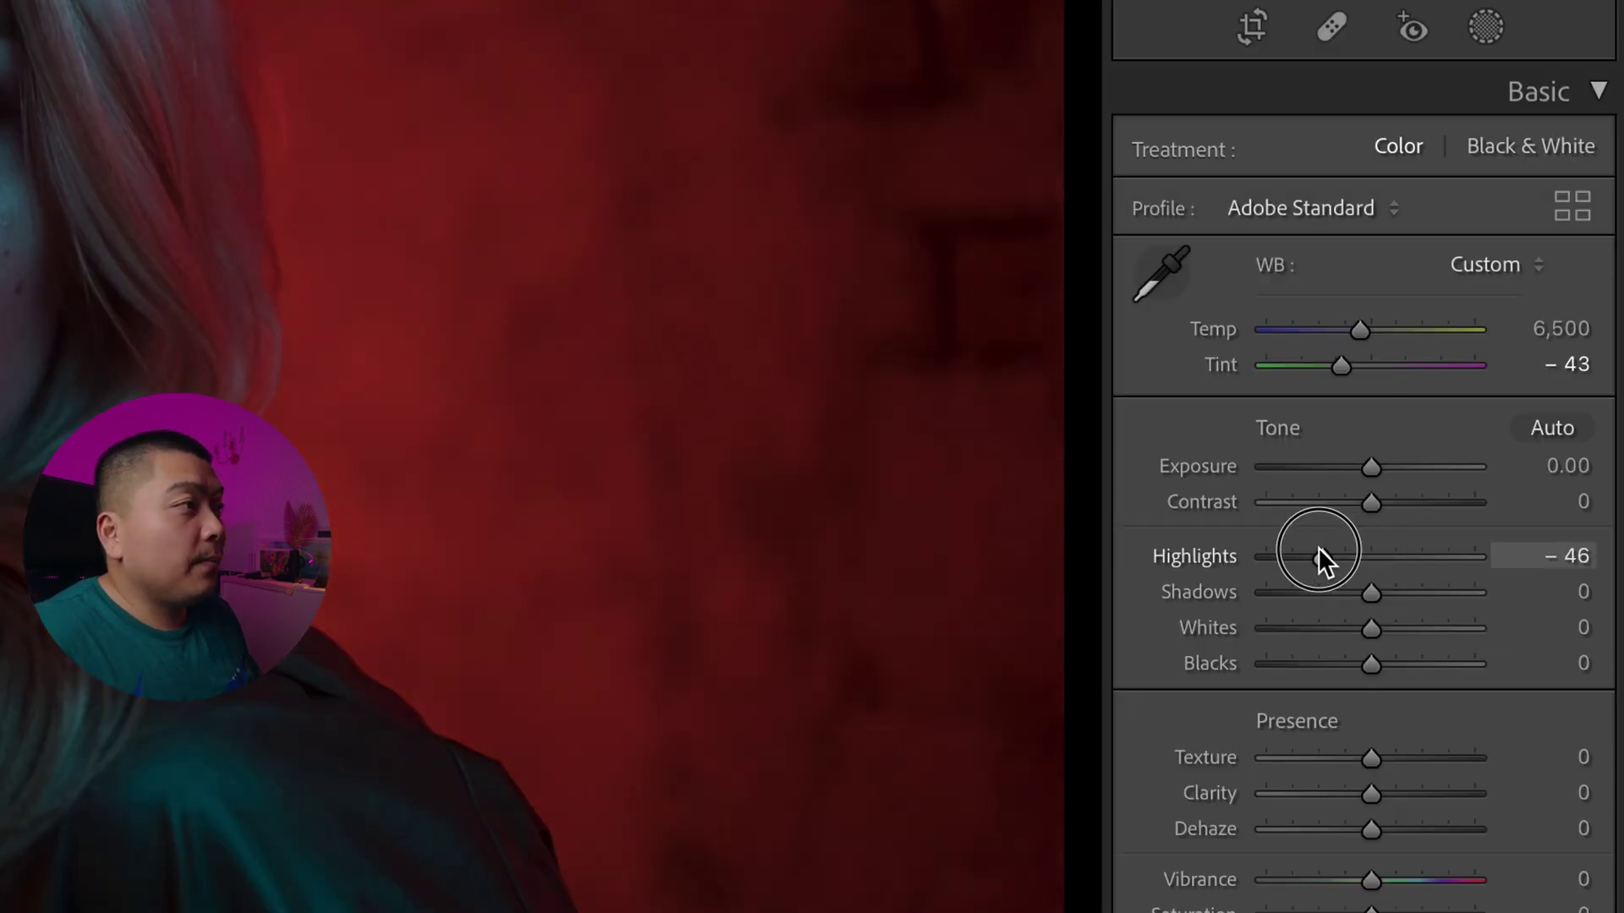
{"action": "mouse_move", "coordinate": [1318, 552]}
{"action": "left_mouse_down"}
{"action": "mouse_move", "coordinate": [1349, 554]}
{"action": "mouse_move", "coordinate": [1294, 555]}
{"action": "mouse_move", "coordinate": [1347, 549]}
{"action": "mouse_move", "coordinate": [1310, 557]}
{"action": "left_mouse_up"}
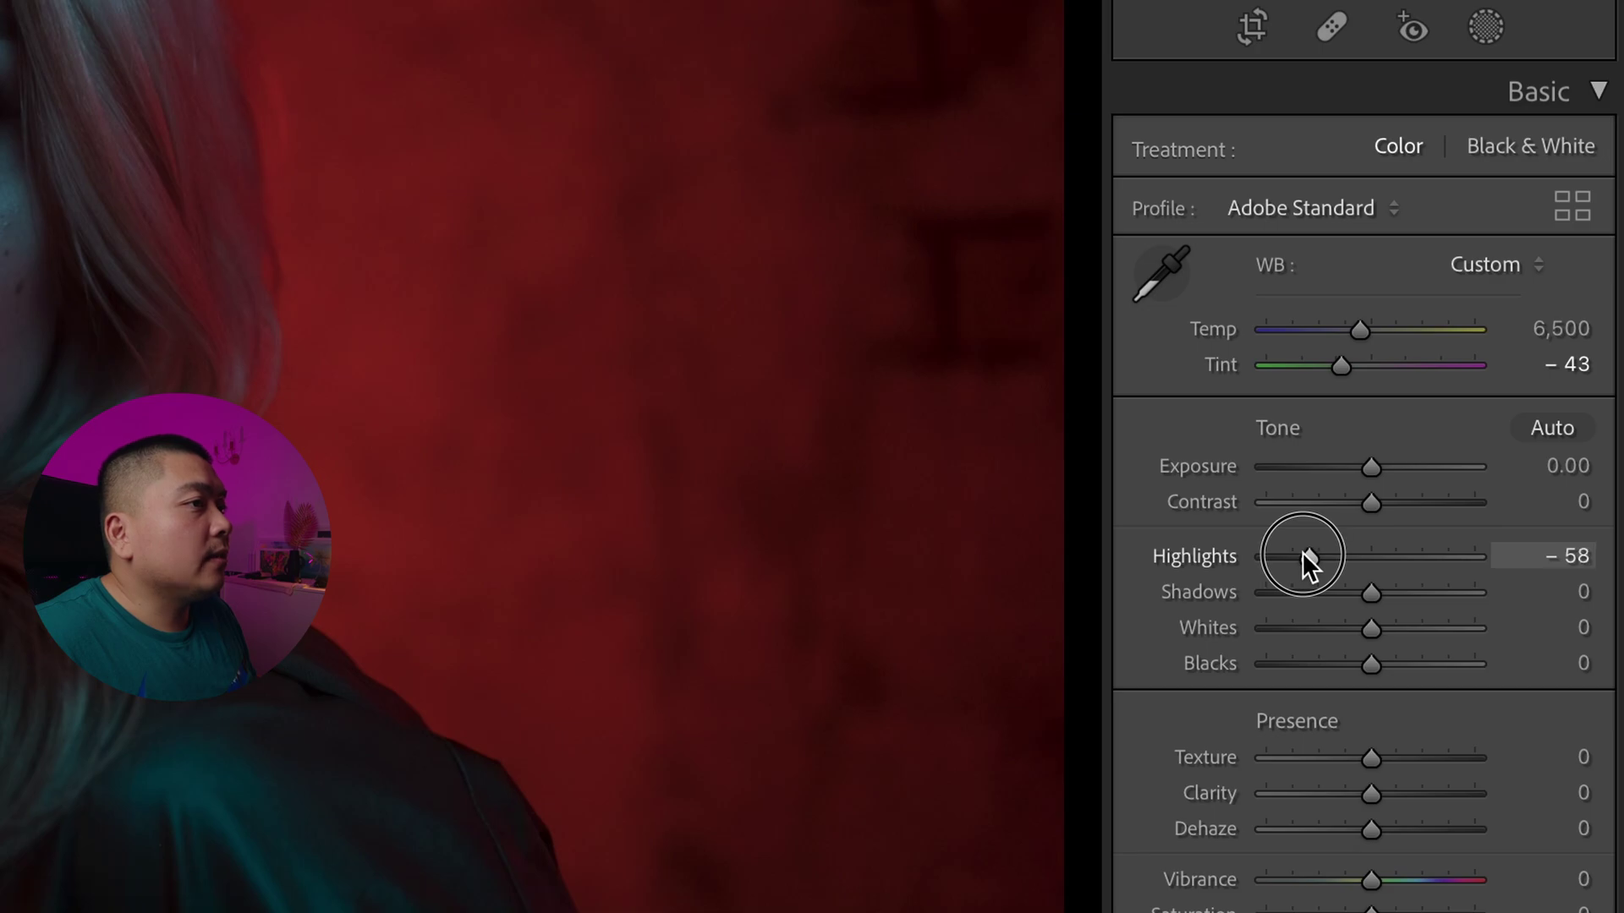
{"action": "left_click_drag", "start_coordinate": [1303, 551], "coordinate": [1302, 551]}
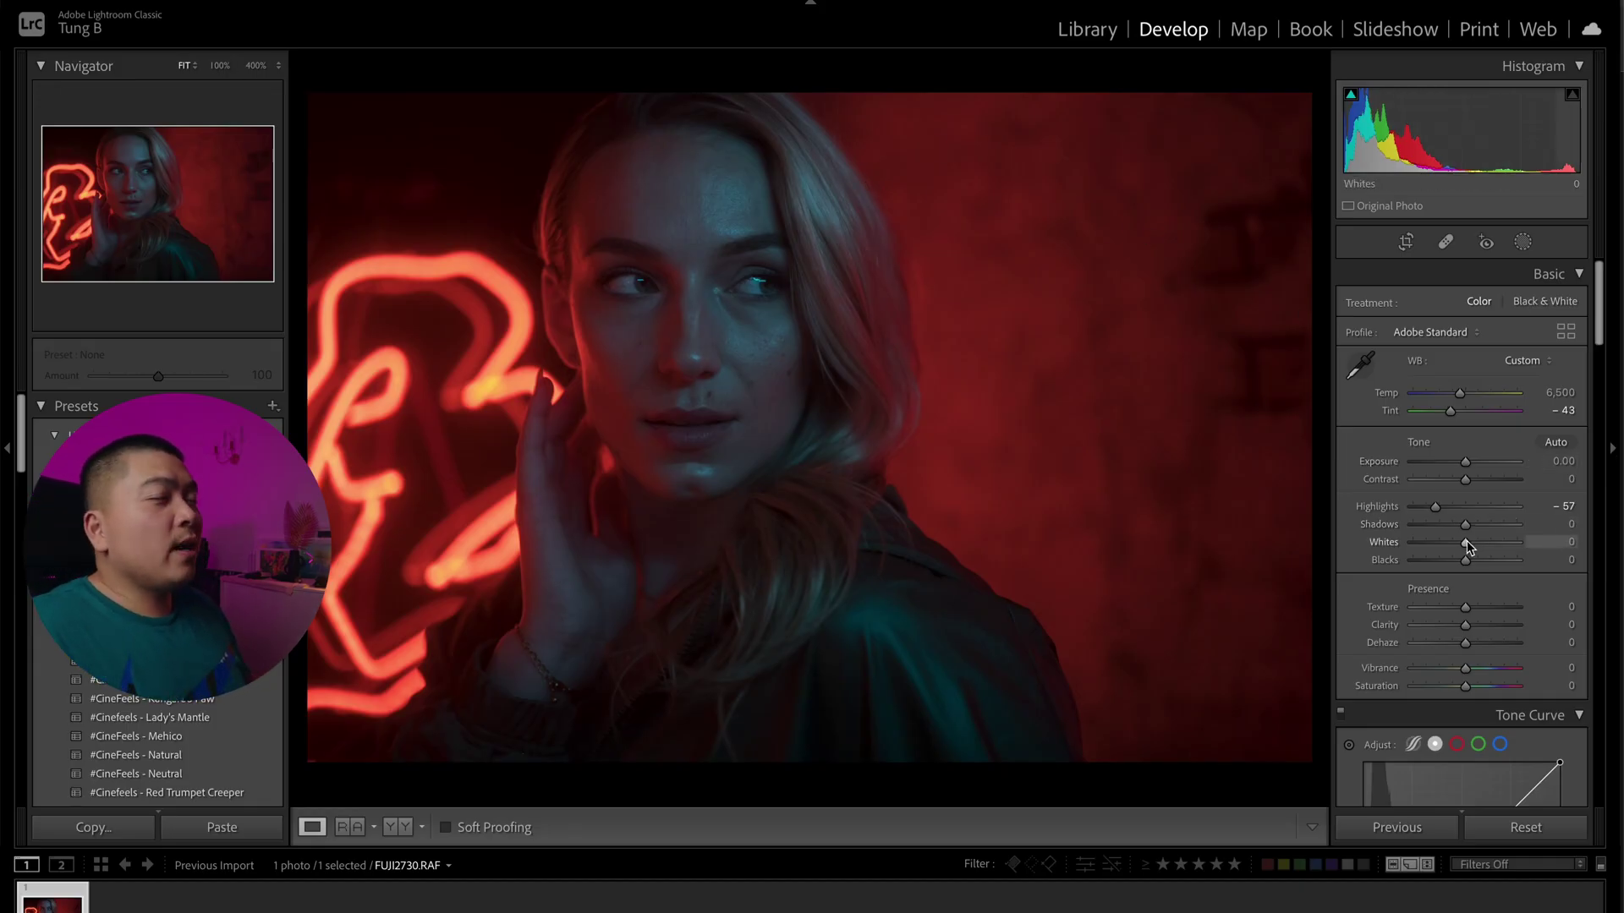
{"action": "left_click_drag", "start_coordinate": [1464, 525], "coordinate": [1524, 534]}
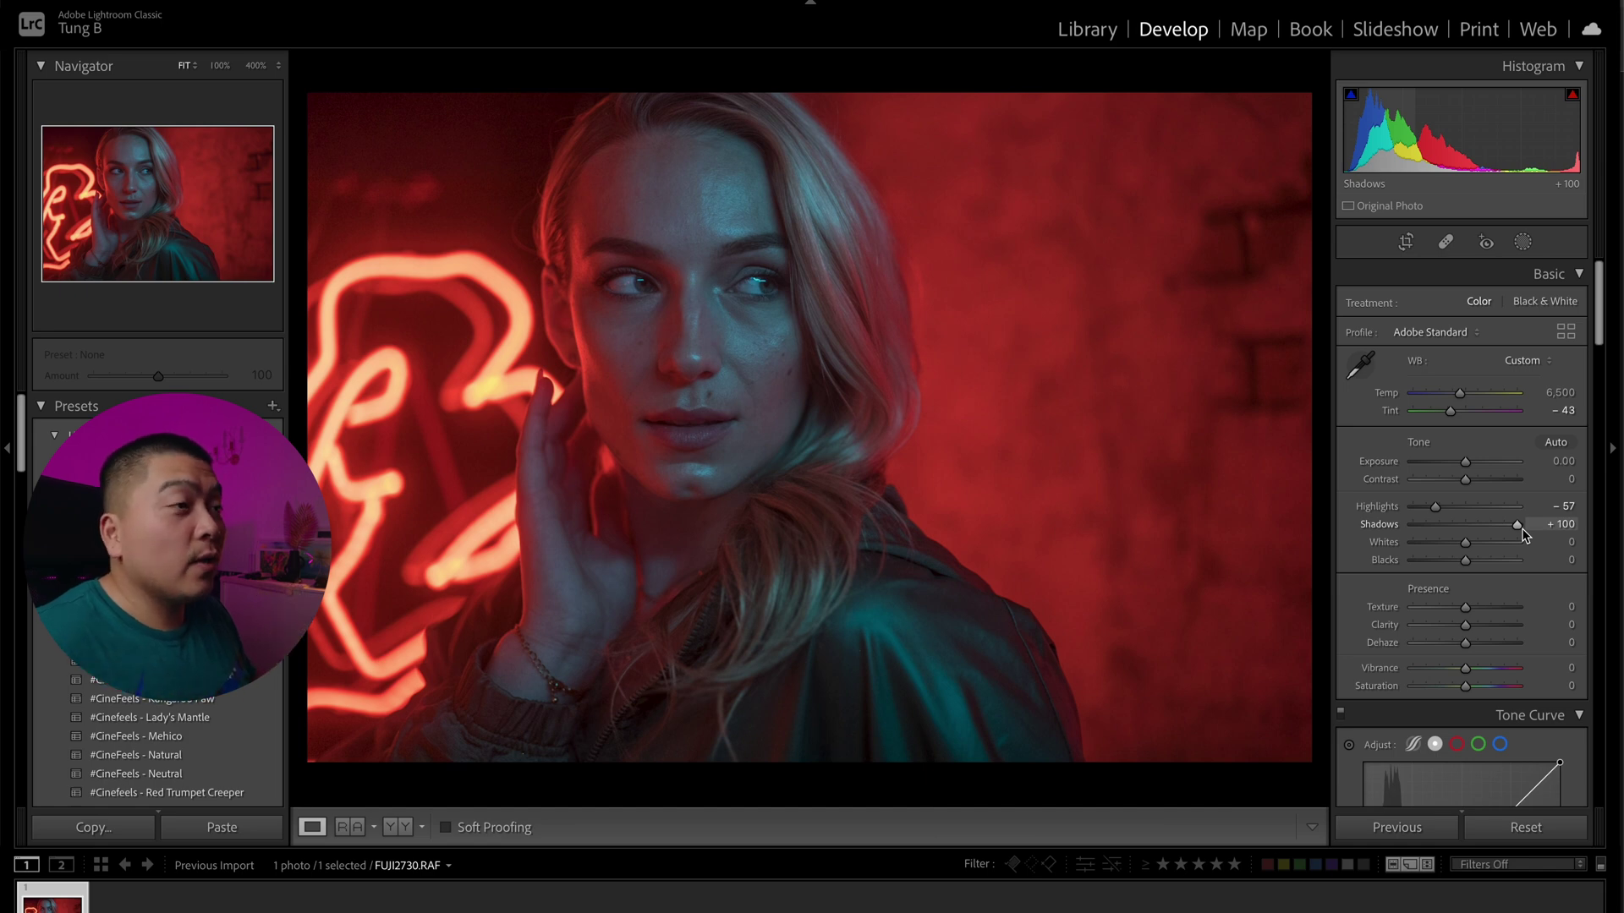
{"action": "left_click_drag", "start_coordinate": [1518, 530], "coordinate": [1458, 535]}
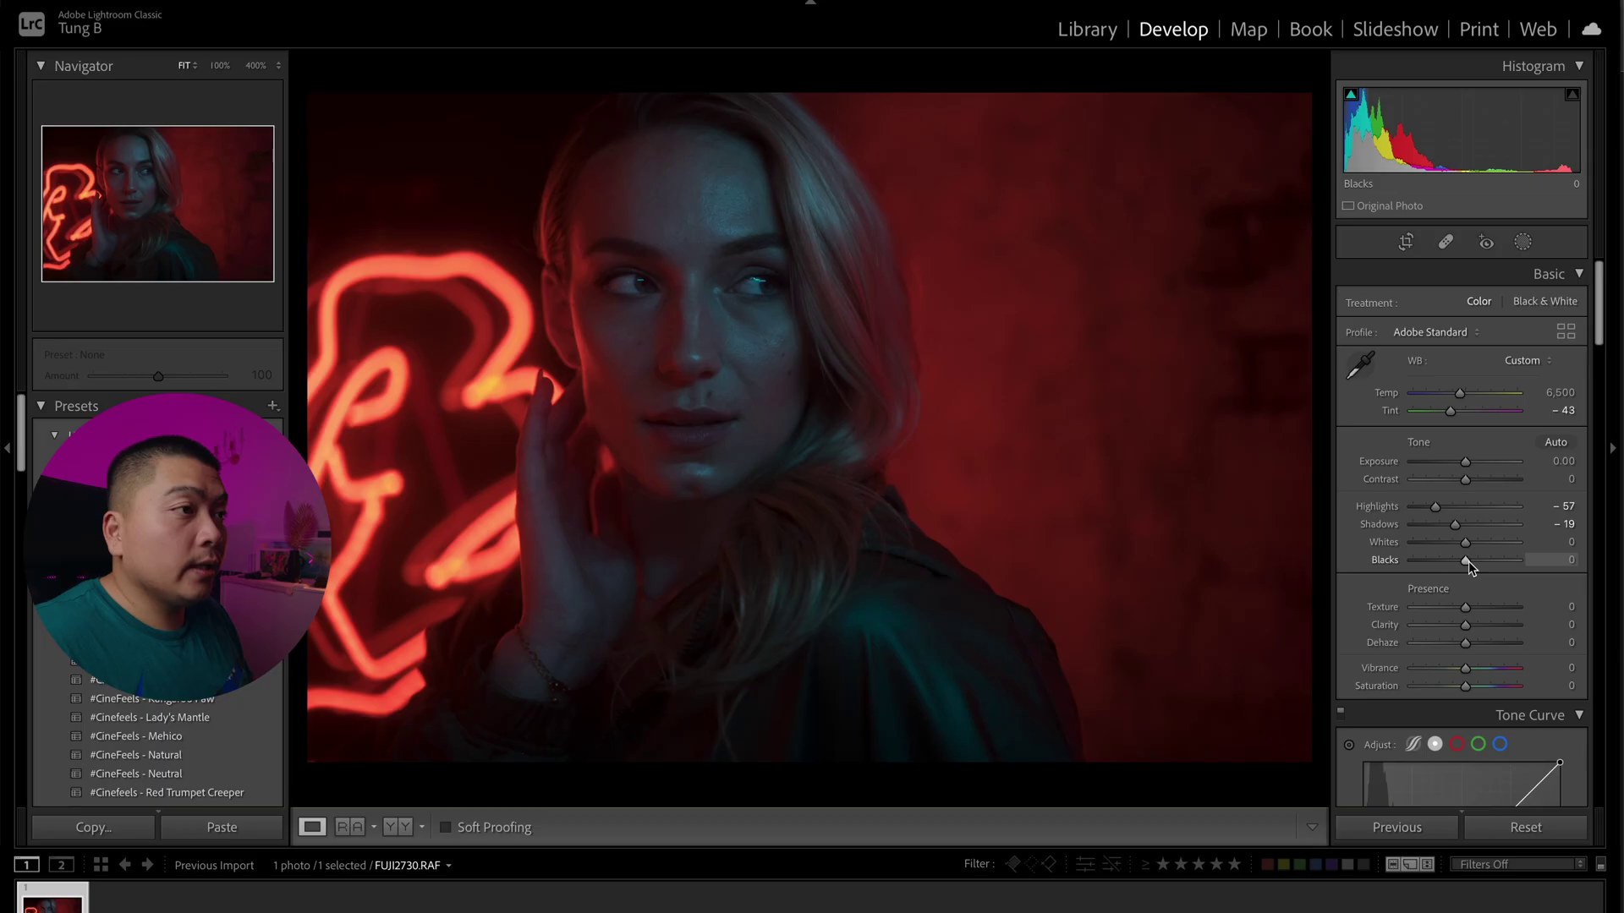
Set the Blacks to +57, the Whites to +38 and the Contrast to +52.
{"action": "left_click_drag", "start_coordinate": [1469, 565], "coordinate": [1499, 563]}
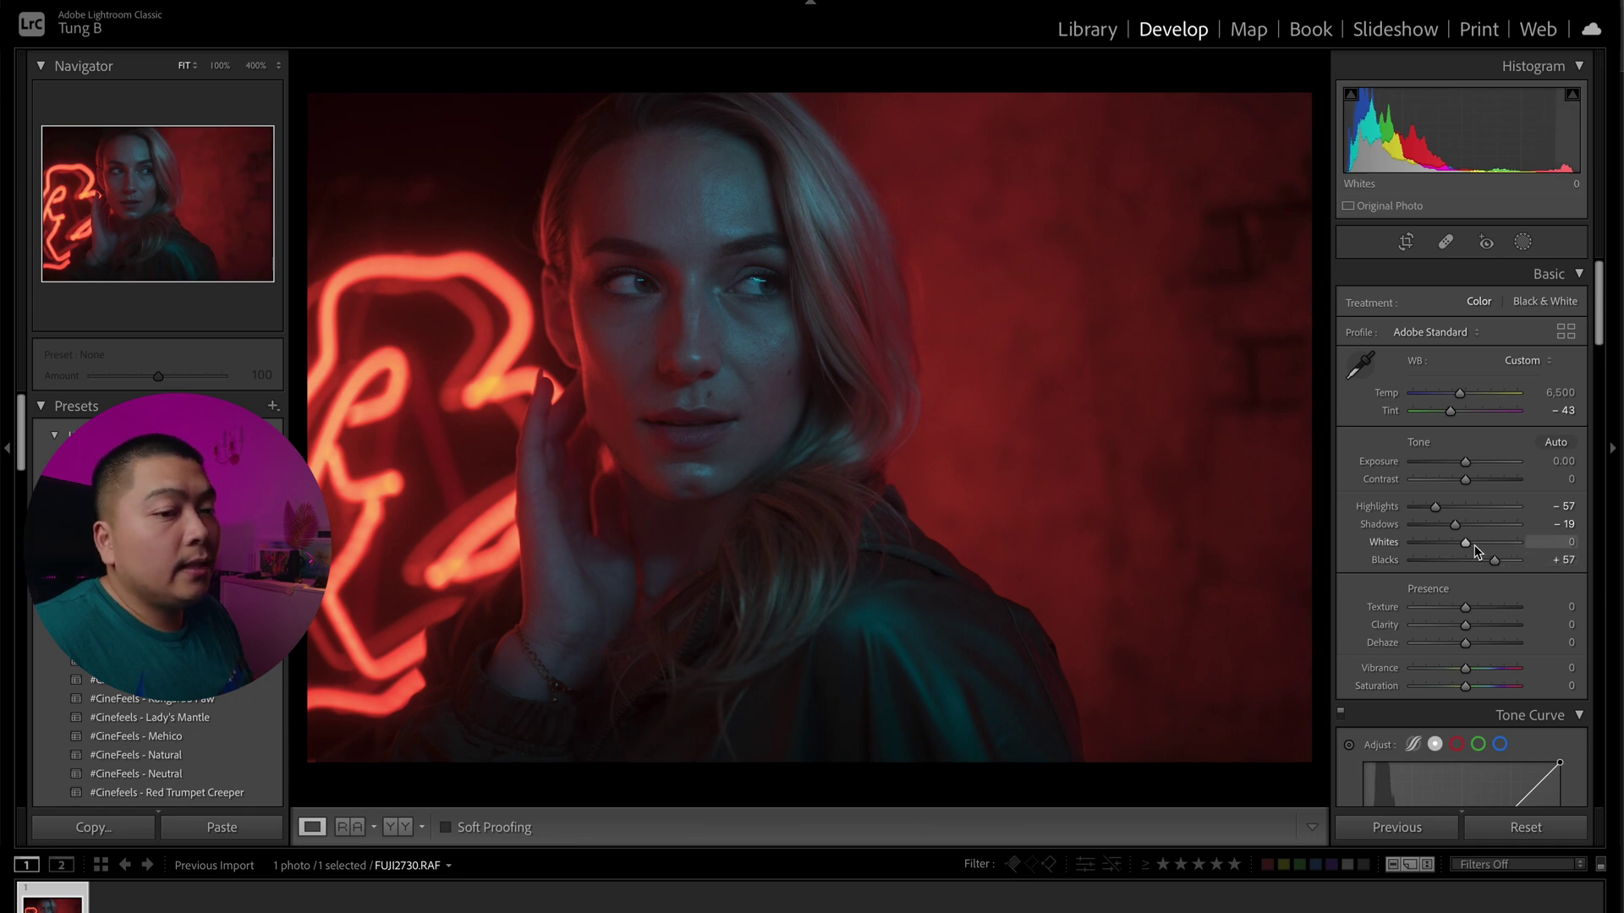
{"action": "left_click_drag", "start_coordinate": [1473, 543], "coordinate": [1484, 545]}
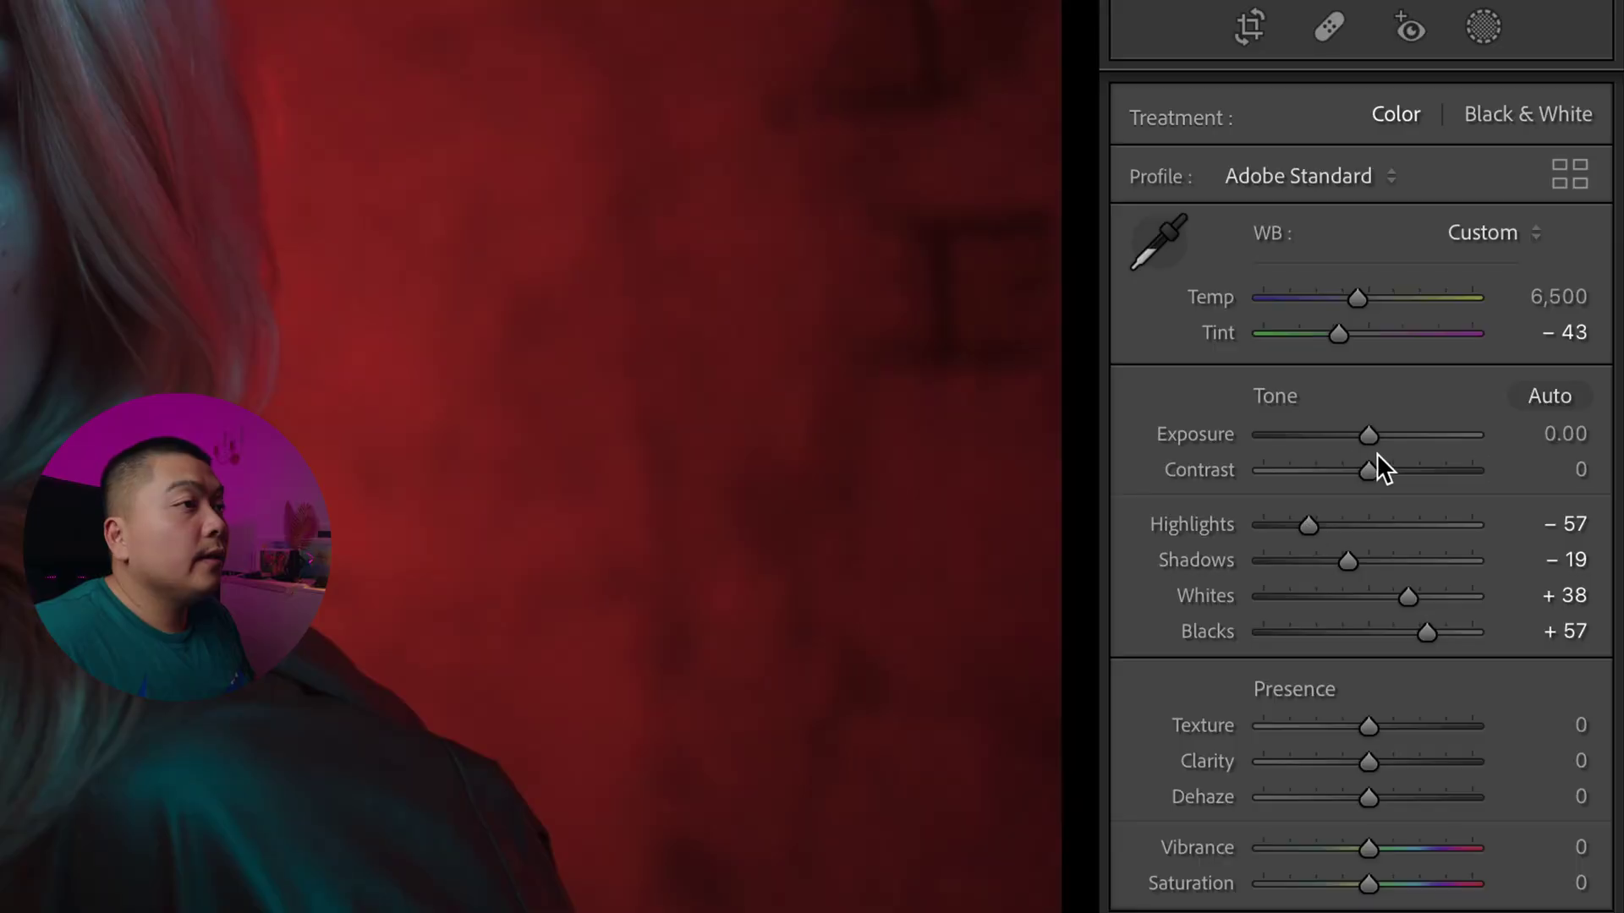
{"action": "left_click_drag", "start_coordinate": [1373, 468], "coordinate": [1425, 468]}
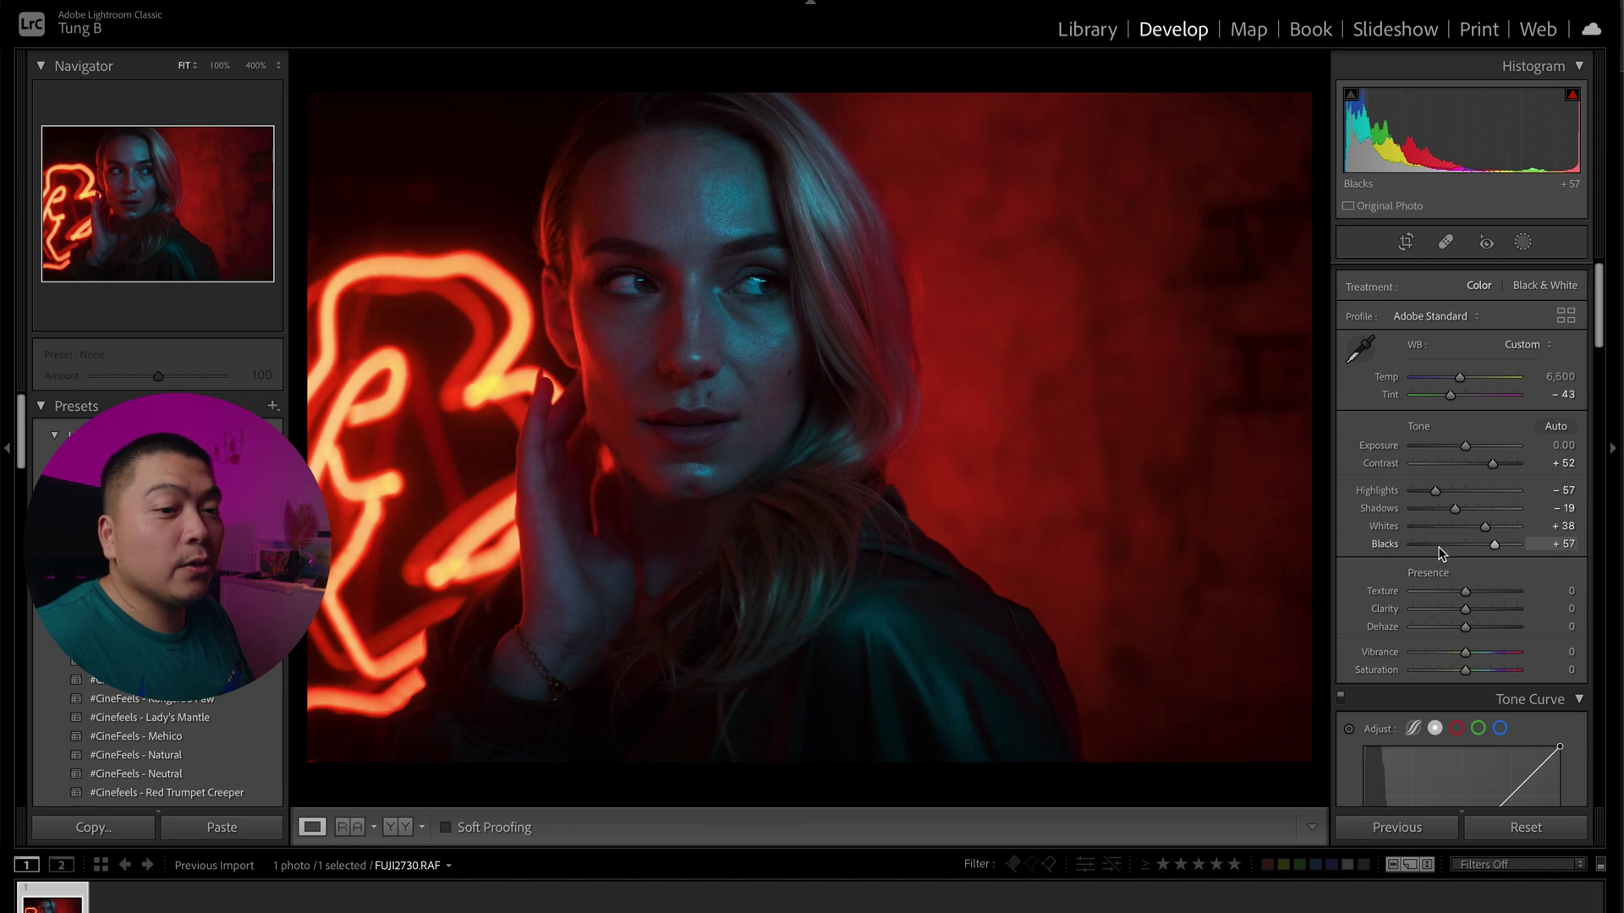
Raise the photo's Vibrance to +25, leaving Saturation alone.
{"action": "scroll", "coordinate": [1448, 566], "scroll_direction": "down", "scroll_amount": 1}
{"action": "left_click_drag", "start_coordinate": [1465, 623], "coordinate": [1480, 625]}
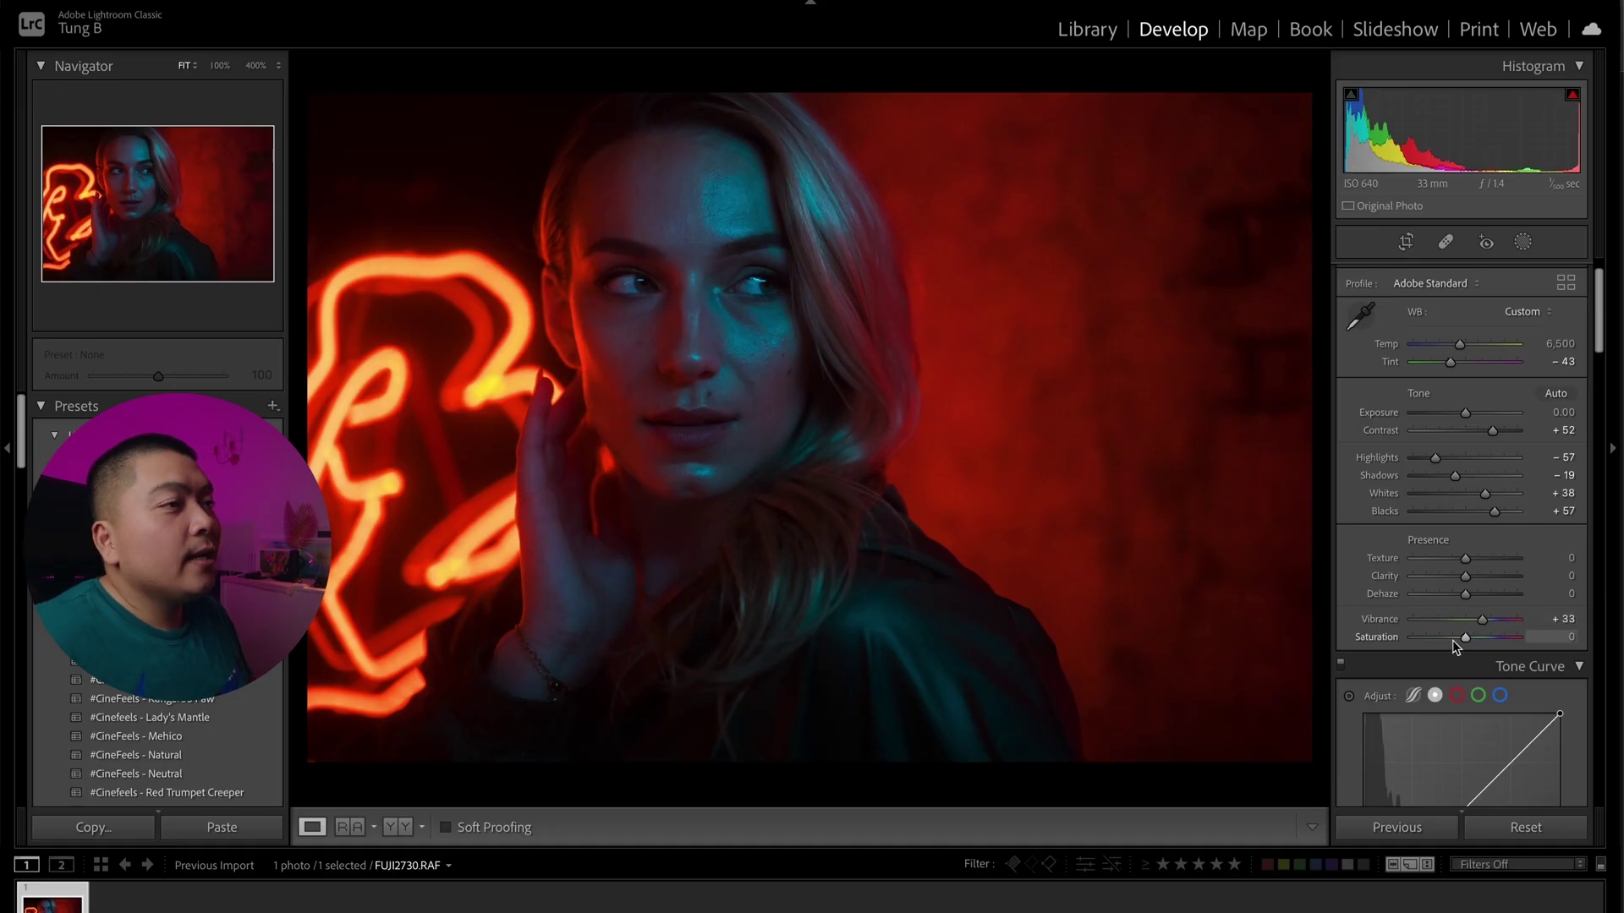
{"action": "scroll", "coordinate": [1505, 617], "scroll_direction": "down", "scroll_amount": 1}
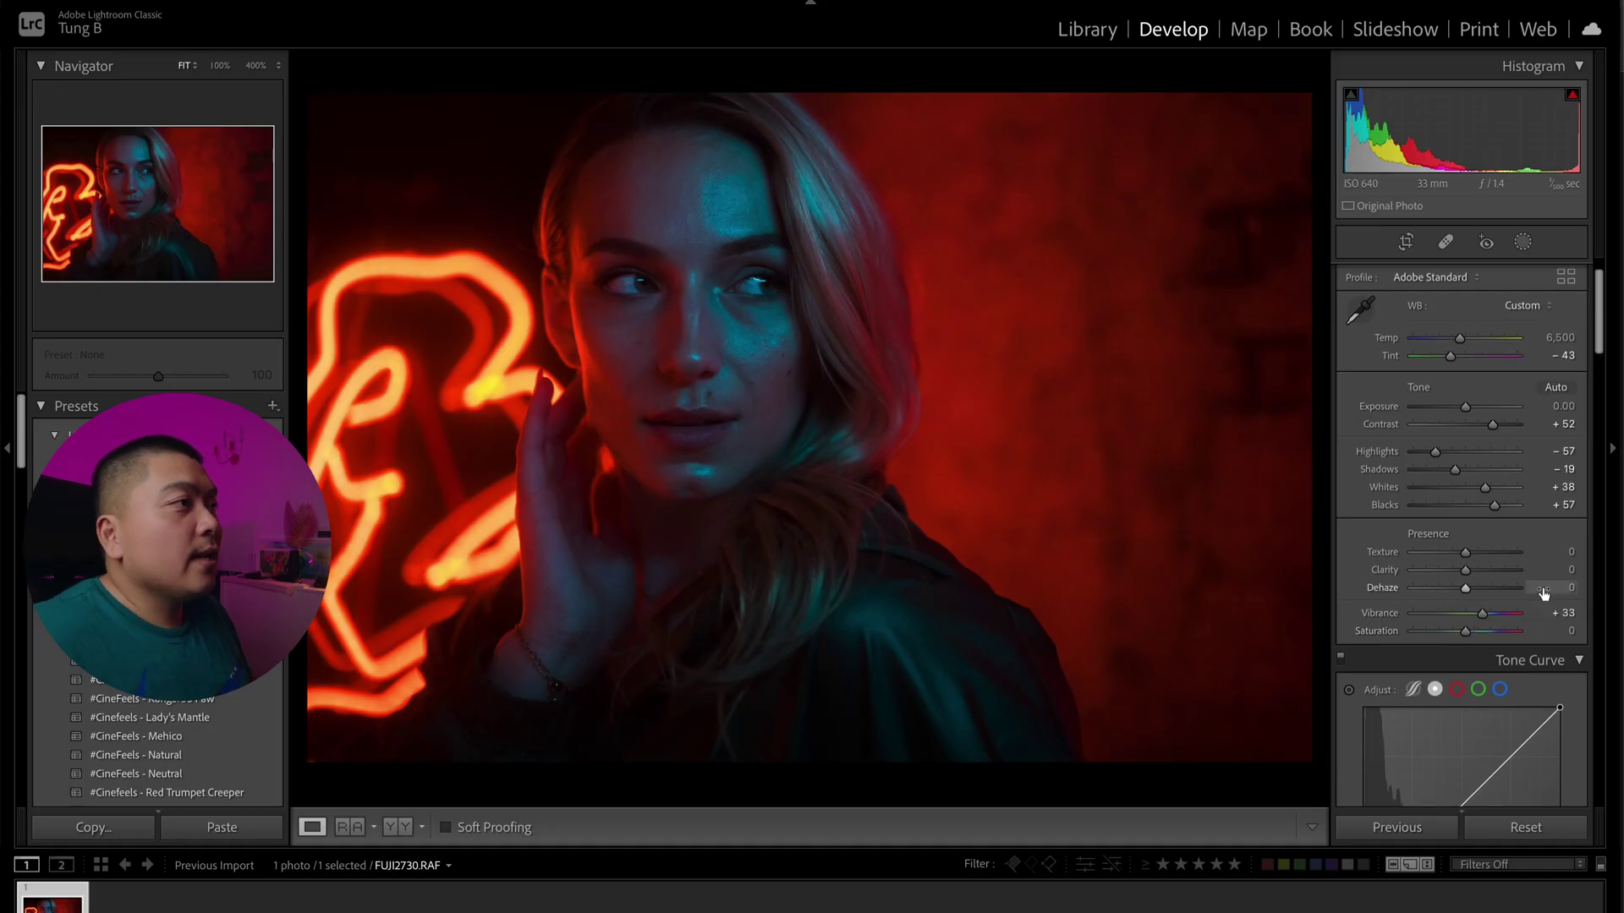
{"action": "scroll", "coordinate": [1437, 689], "scroll_direction": "down", "scroll_amount": 3}
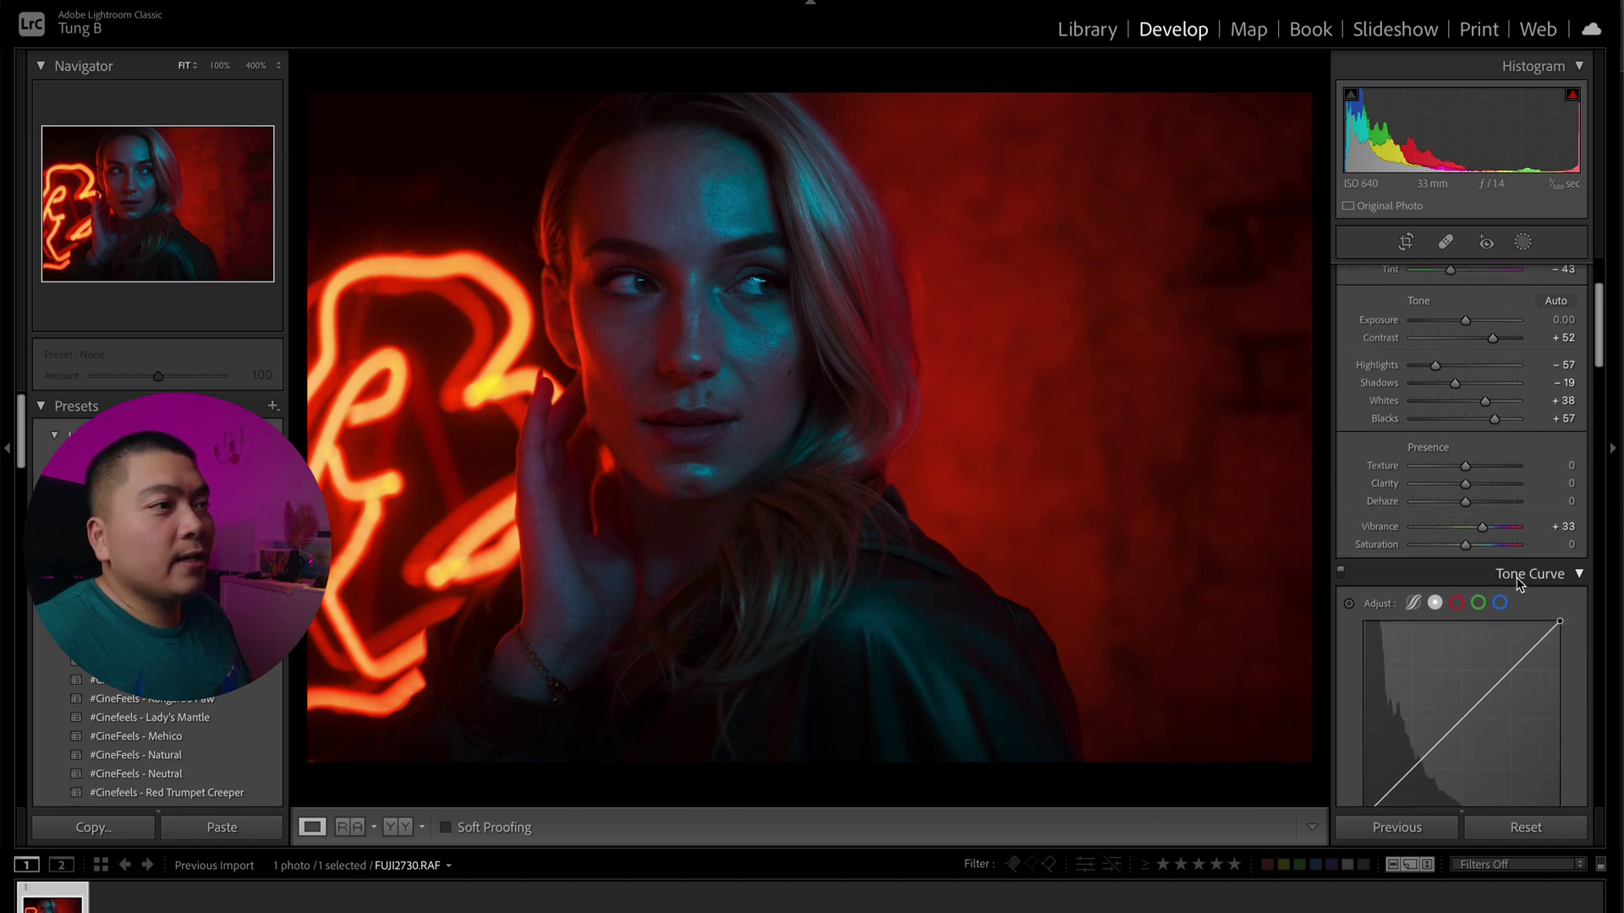
{"action": "left_click_drag", "start_coordinate": [1484, 528], "coordinate": [1480, 535]}
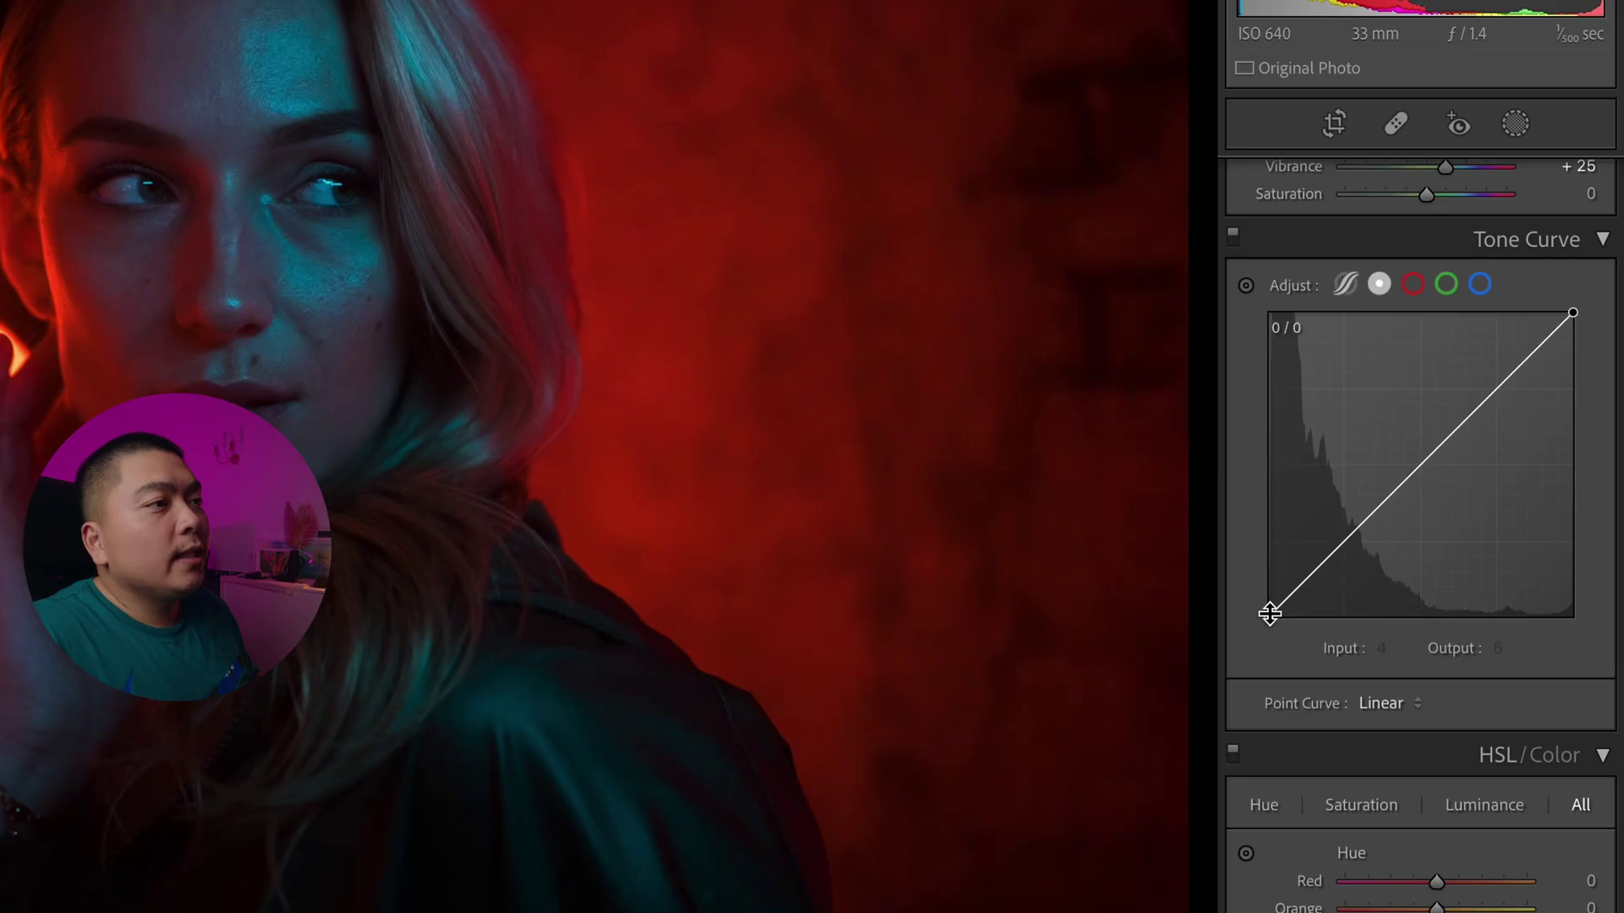
Shape the point curve into a soft S with the black point lifted to 1/13, slightly lowered shadows and a highlight point at 189/204.
{"action": "mouse_move", "coordinate": [1270, 612]}
{"action": "left_mouse_down"}
{"action": "mouse_move", "coordinate": [1260, 593]}
{"action": "mouse_move", "coordinate": [1261, 621]}
{"action": "left_mouse_up"}
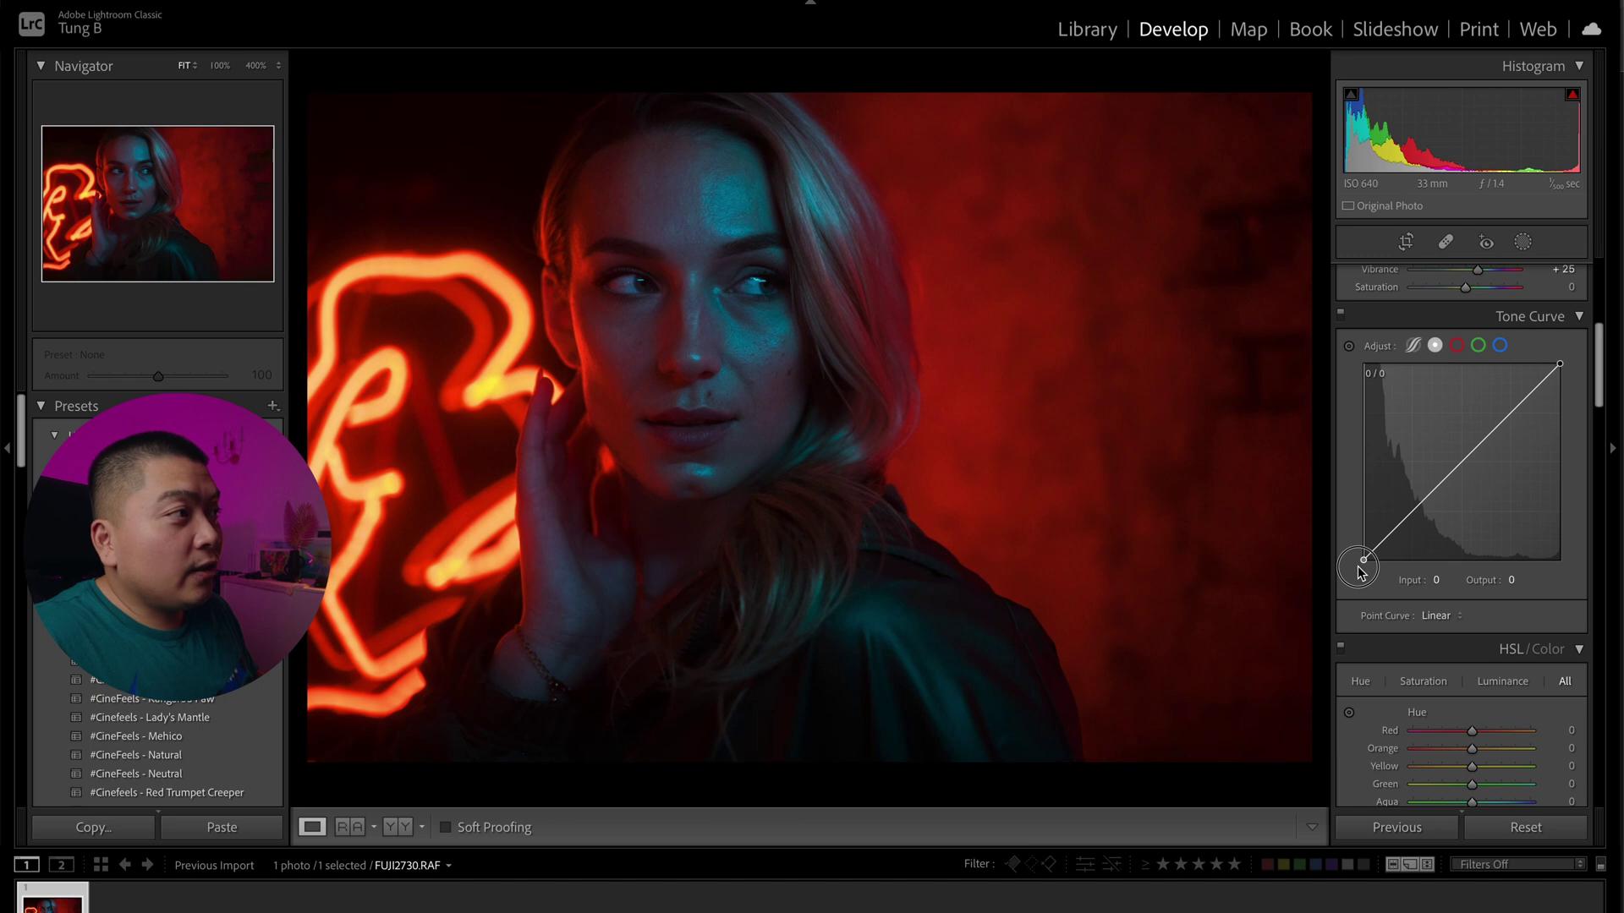
{"action": "left_click_drag", "start_coordinate": [1359, 572], "coordinate": [1360, 556]}
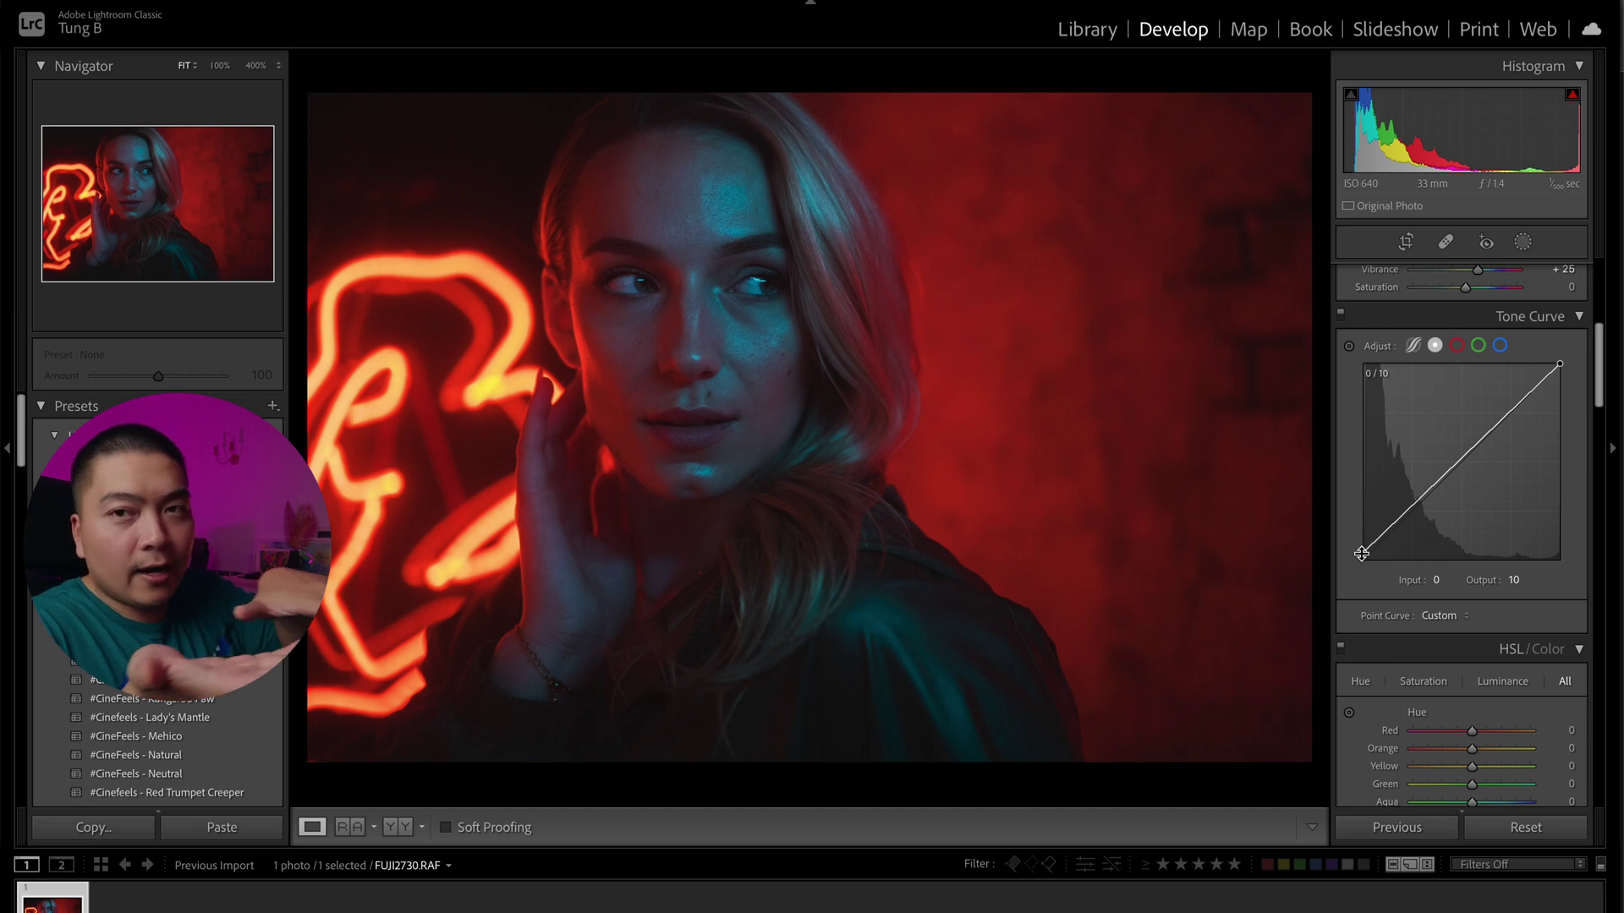
{"action": "left_click_drag", "start_coordinate": [1414, 504], "coordinate": [1412, 518]}
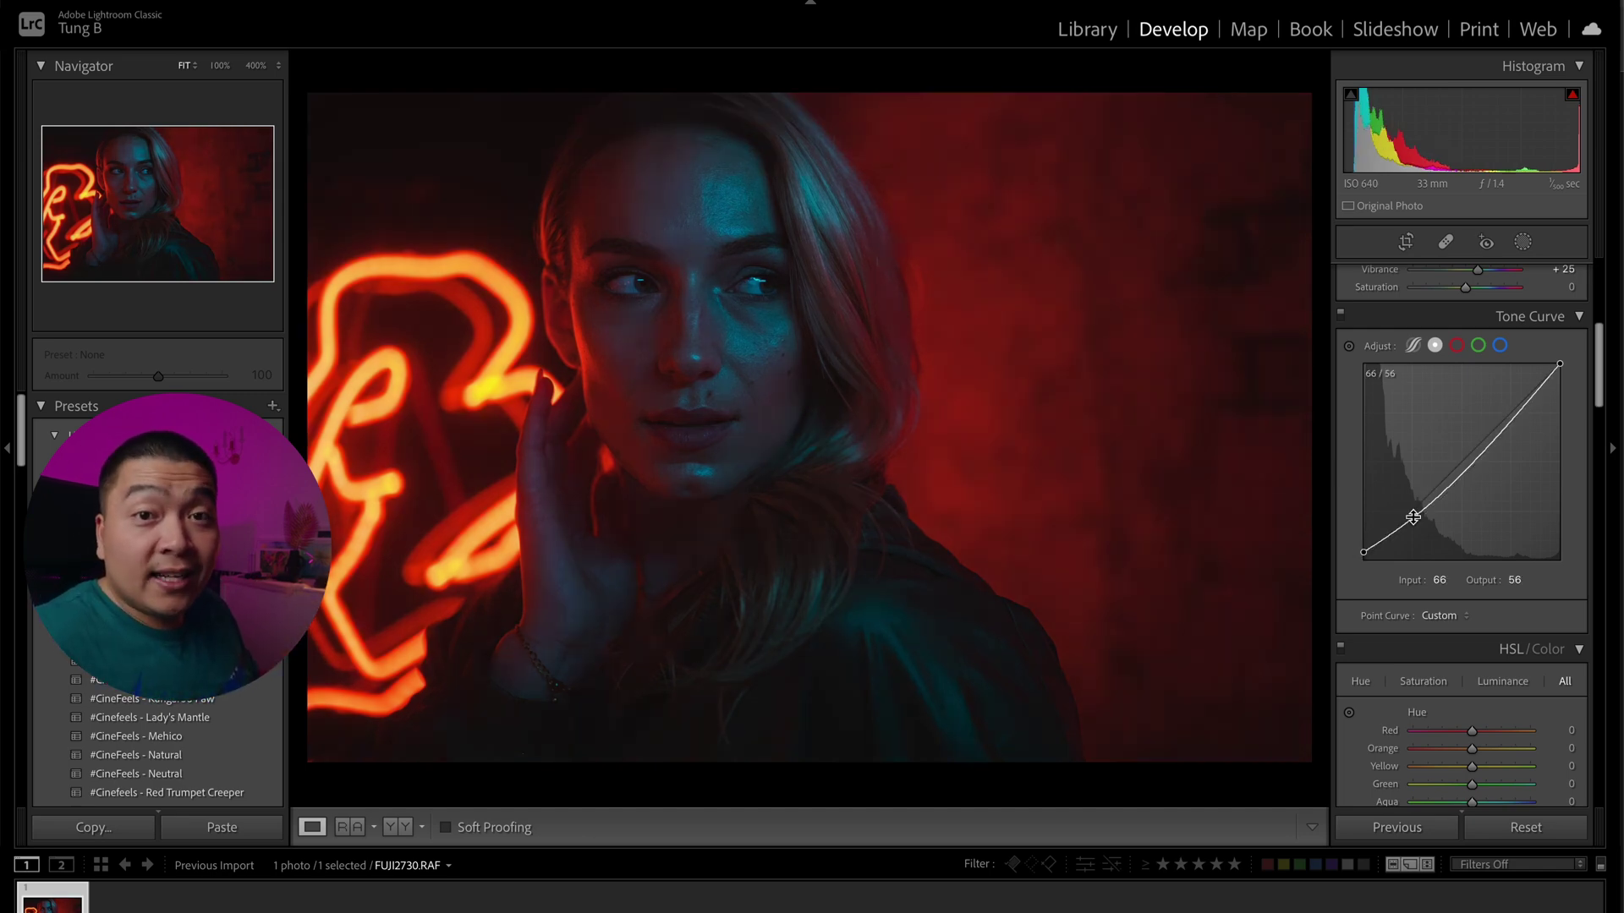
{"action": "left_click_drag", "start_coordinate": [1514, 412], "coordinate": [1508, 402]}
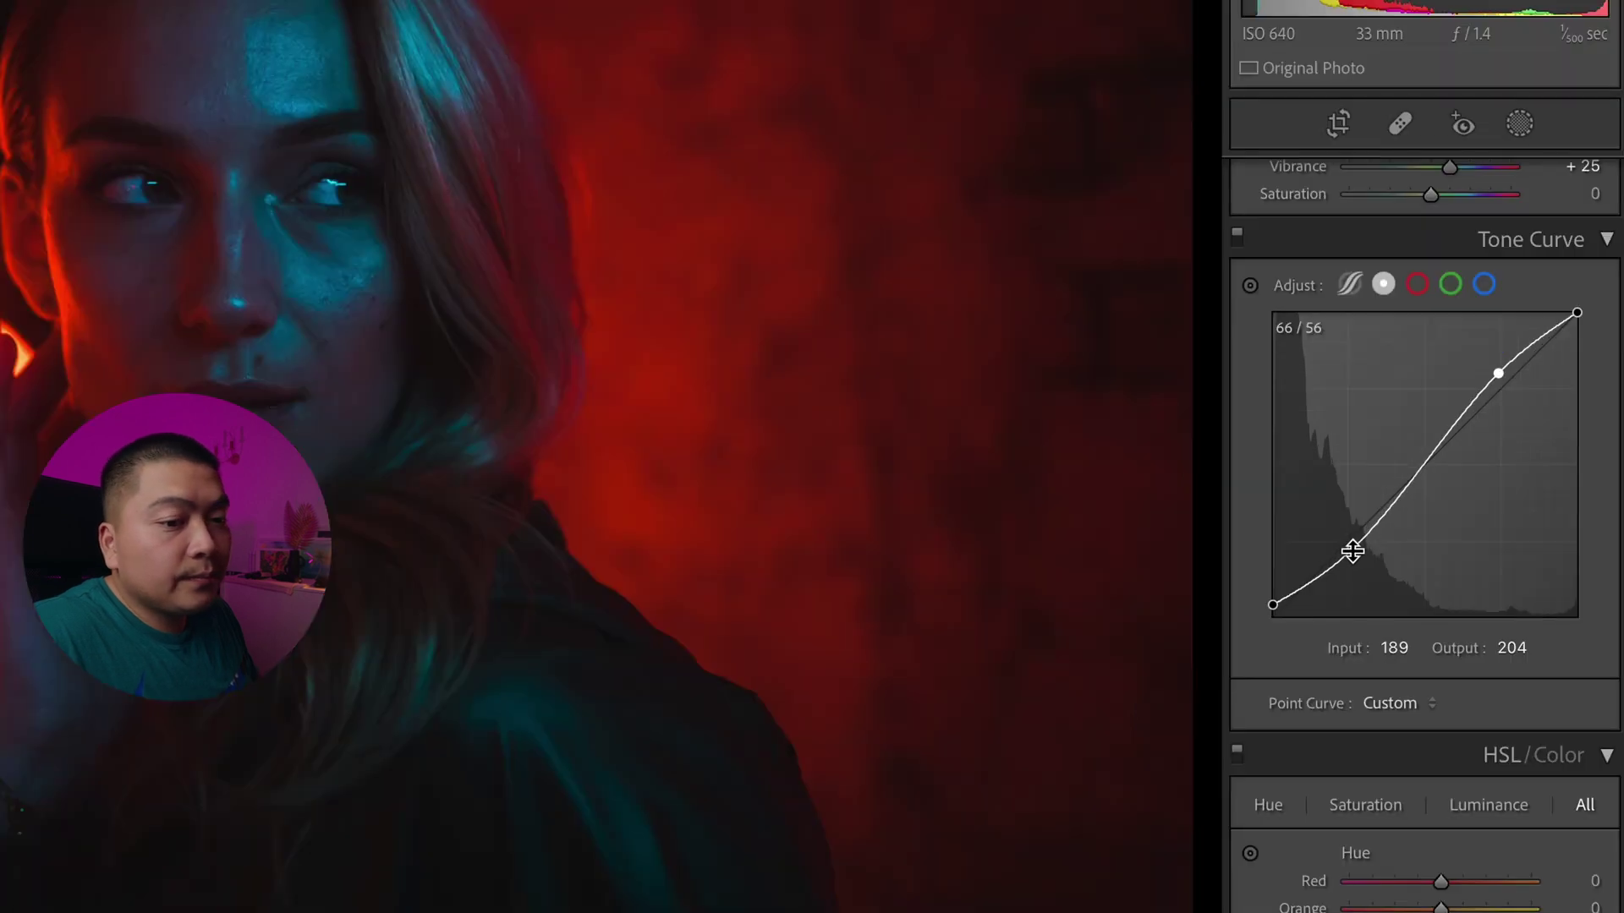
{"action": "left_click_drag", "start_coordinate": [1352, 552], "coordinate": [1350, 545]}
{"action": "left_click_drag", "start_coordinate": [1274, 601], "coordinate": [1275, 602]}
Shift the HSL hues, setting Red to -5, Orange to -30, Aqua to +8 and Blue to +20.
{"action": "scroll", "coordinate": [1392, 578], "scroll_direction": "down", "scroll_amount": 5}
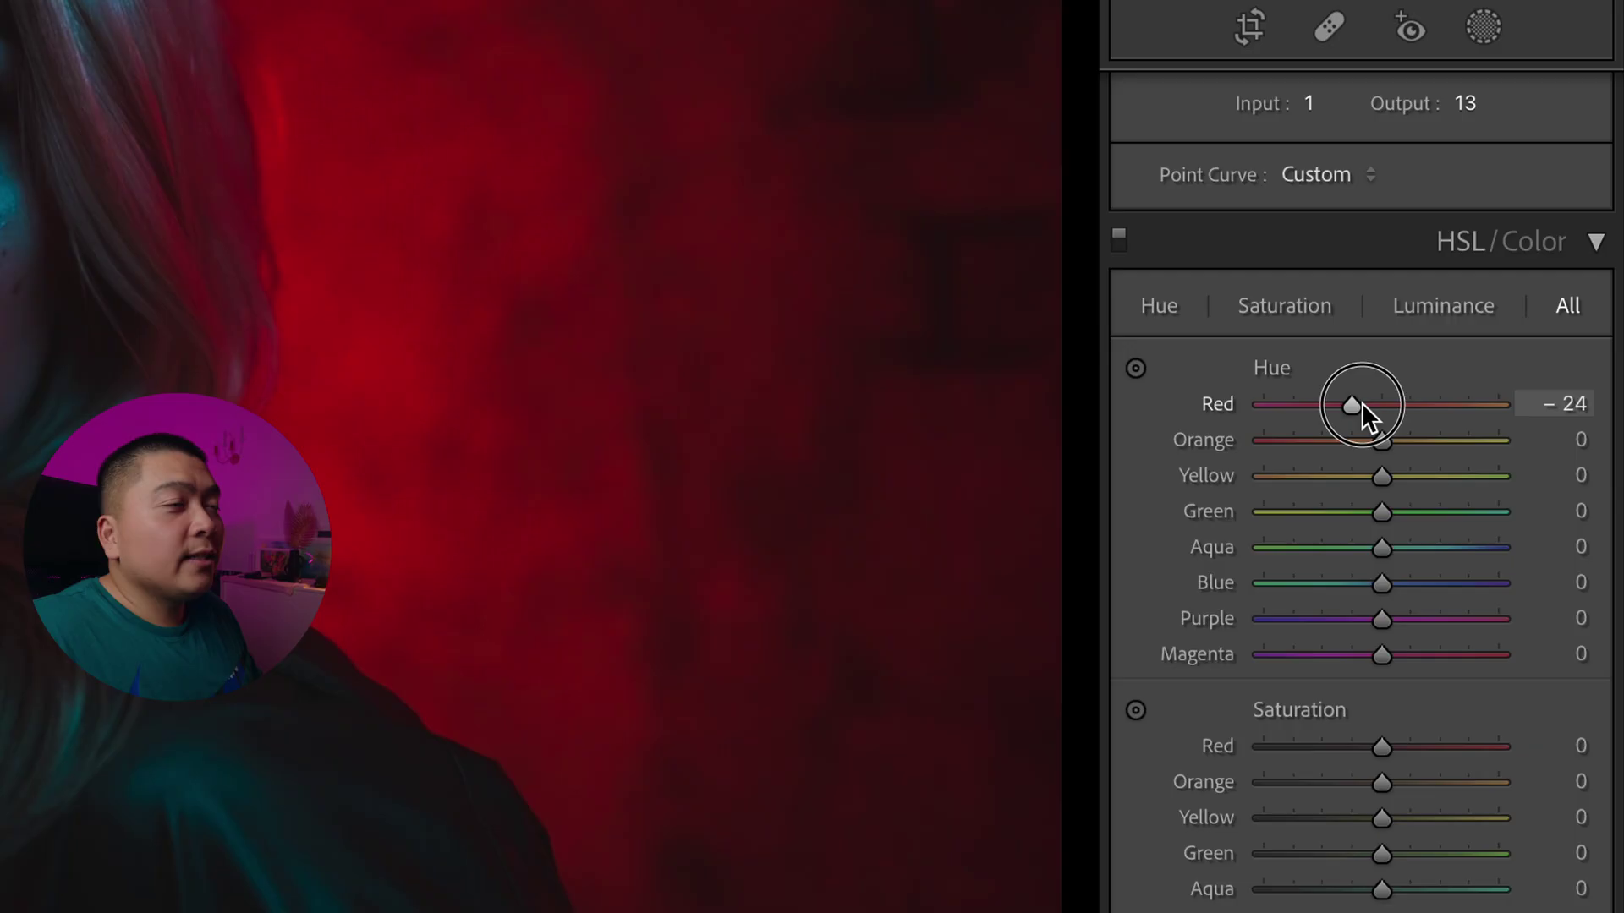
{"action": "left_click_drag", "start_coordinate": [1362, 402], "coordinate": [1413, 423]}
{"action": "left_click_drag", "start_coordinate": [1413, 423], "coordinate": [1363, 405]}
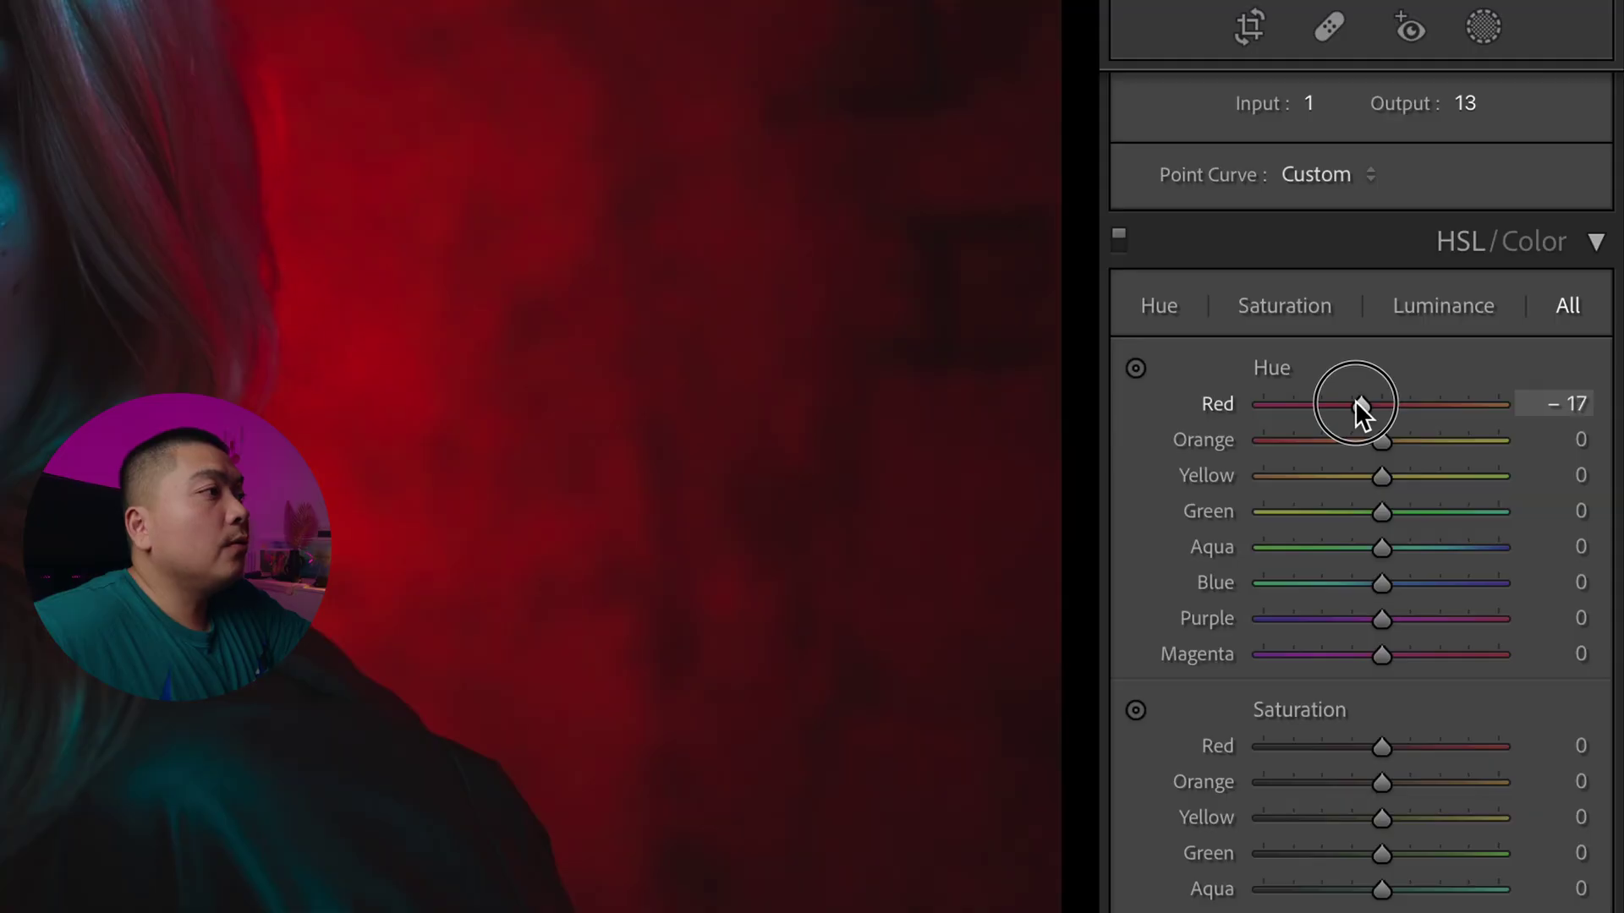
{"action": "left_click_drag", "start_coordinate": [1354, 399], "coordinate": [1360, 452]}
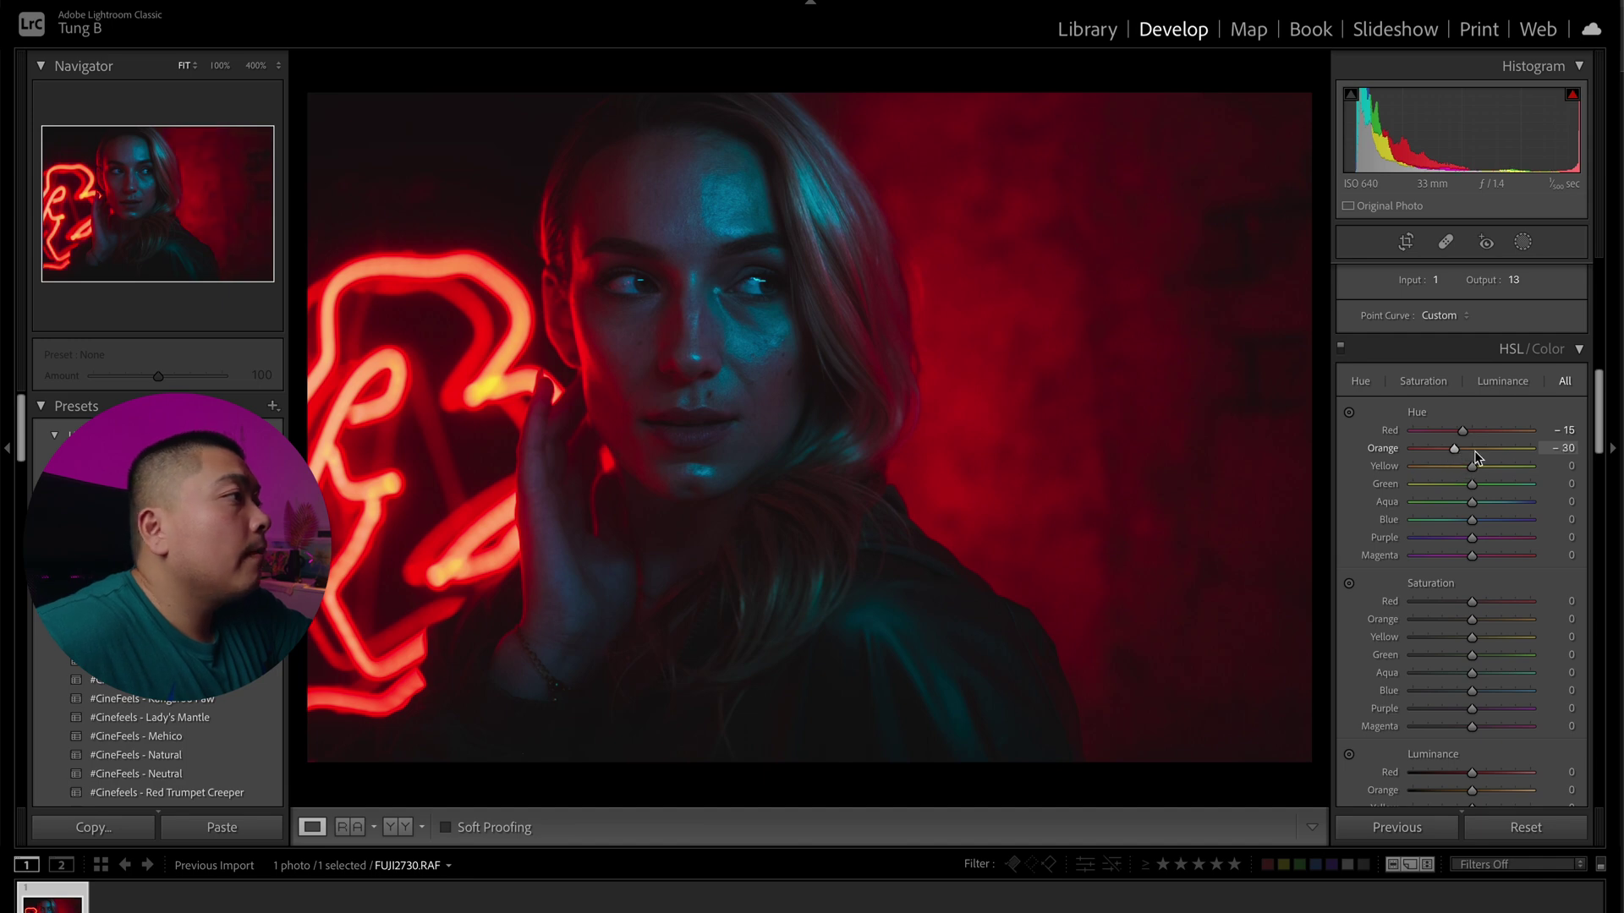
{"action": "left_click_drag", "start_coordinate": [1462, 430], "coordinate": [1463, 426]}
{"action": "left_click_drag", "start_coordinate": [1361, 393], "coordinate": [1367, 392]}
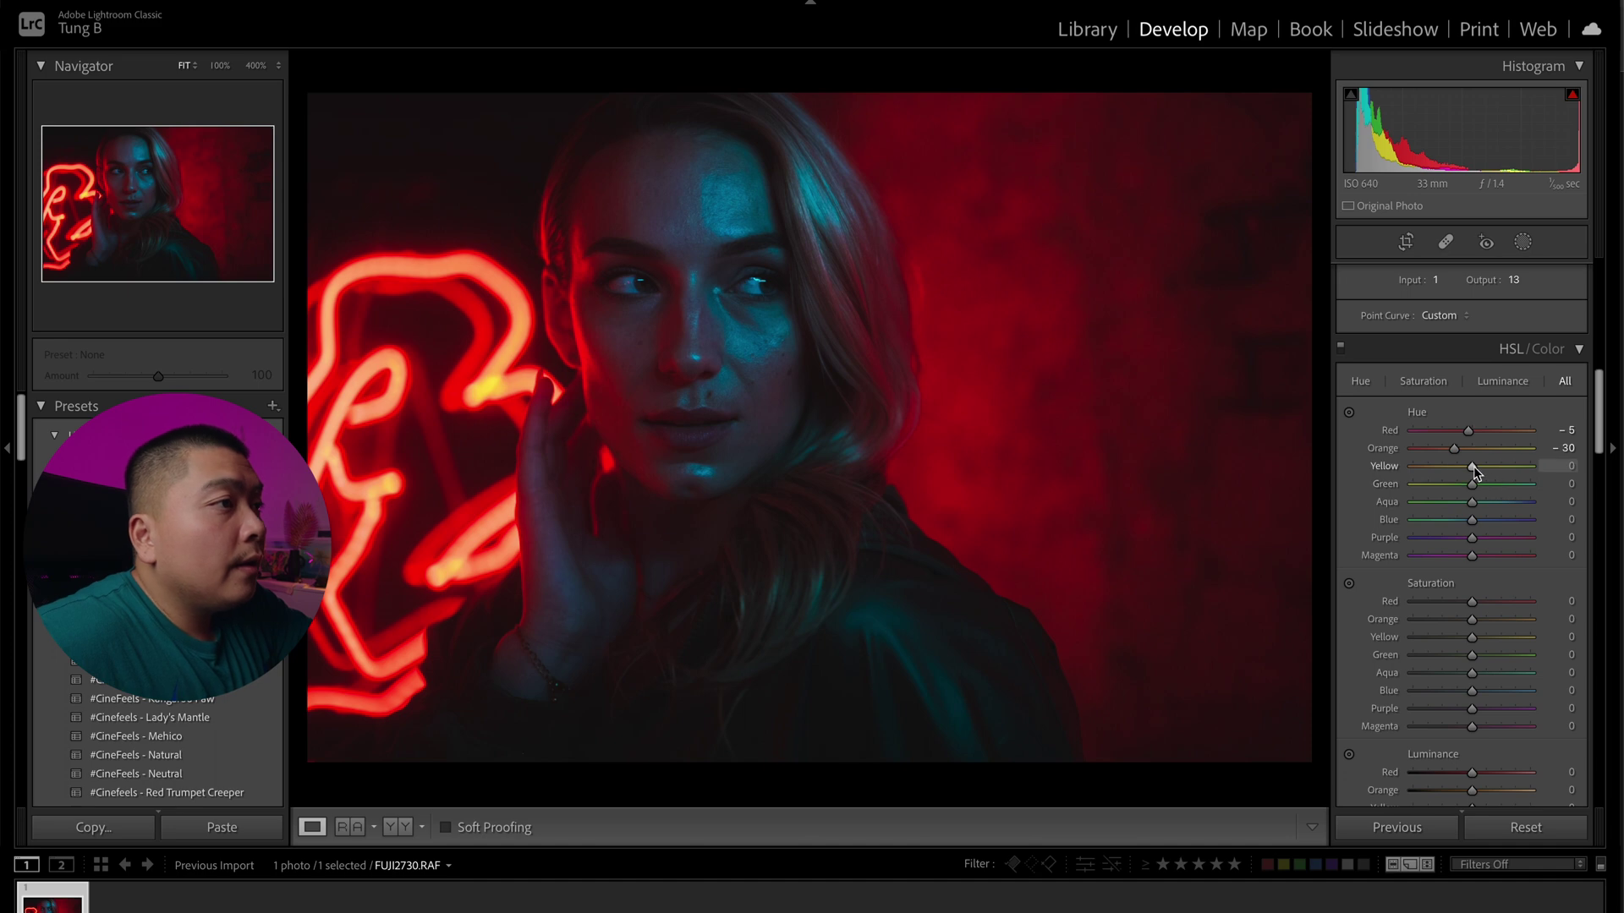
{"action": "left_click_drag", "start_coordinate": [1382, 476], "coordinate": [1489, 524]}
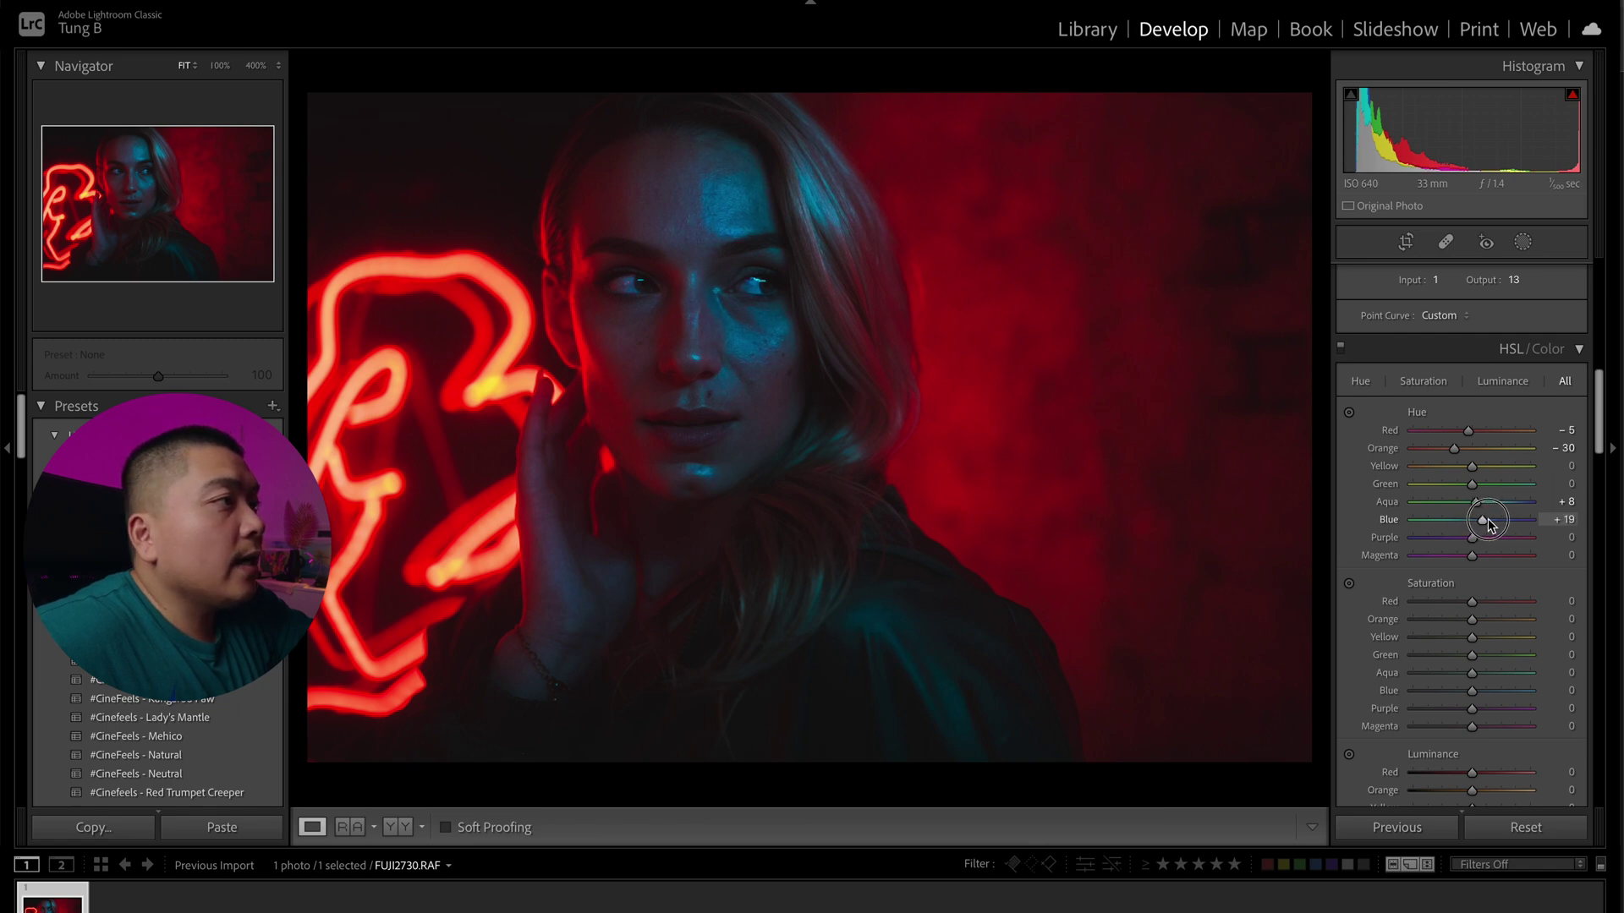
{"action": "left_click_drag", "start_coordinate": [1489, 524], "coordinate": [1487, 522]}
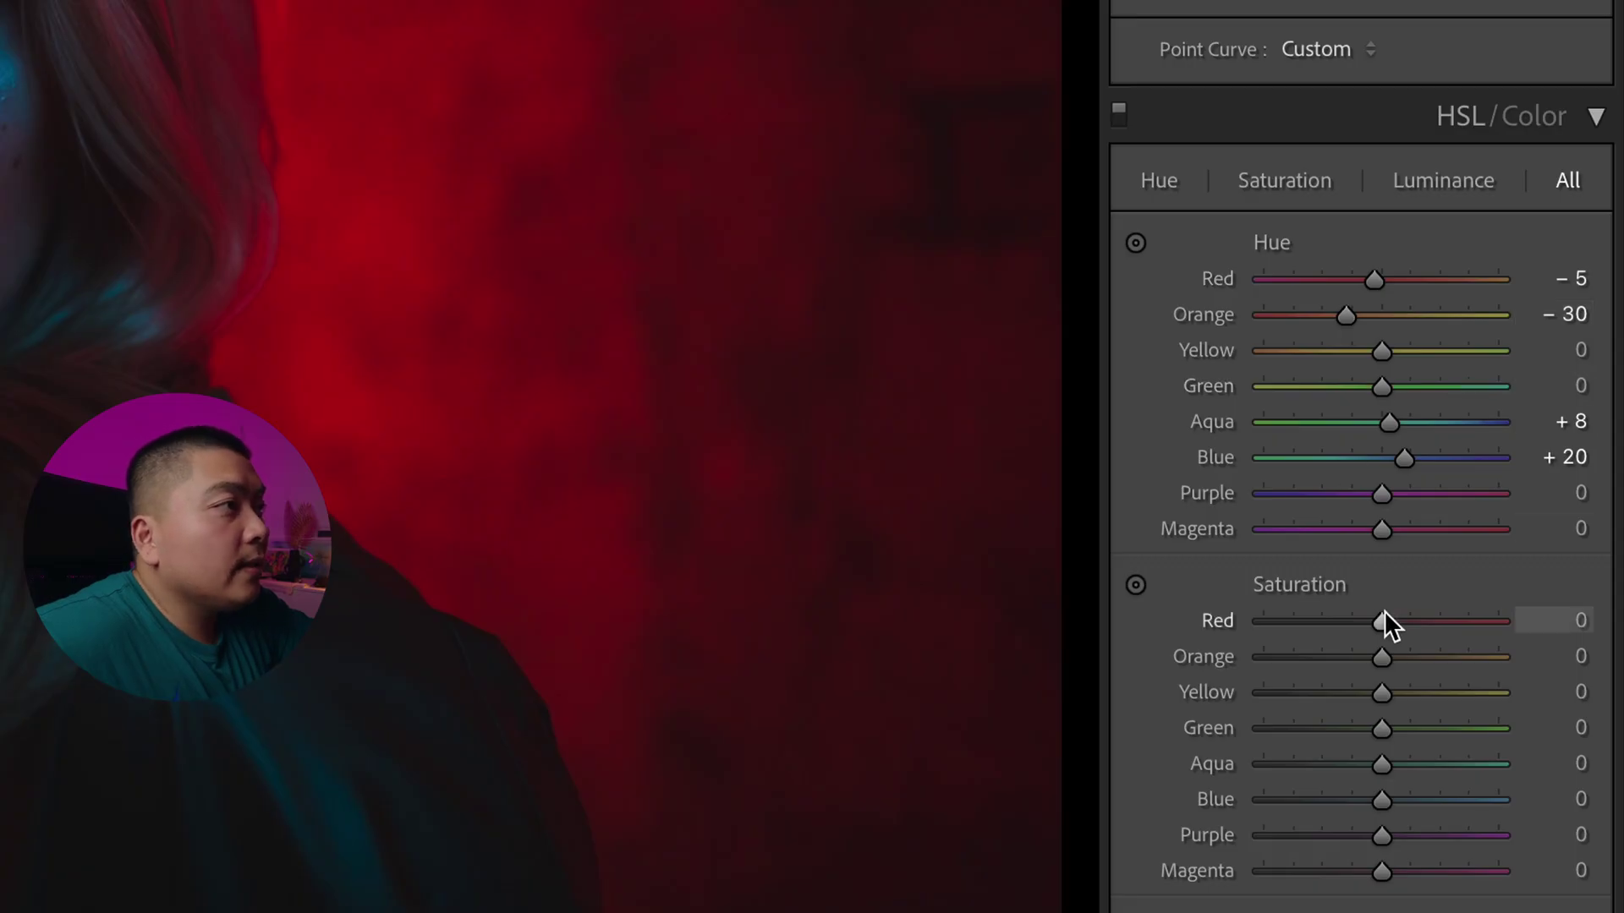
Set the HSL saturation of Red to -27 and Orange to -15, and compare the edit with the original photo.
{"action": "left_click_drag", "start_coordinate": [1383, 614], "coordinate": [1349, 626]}
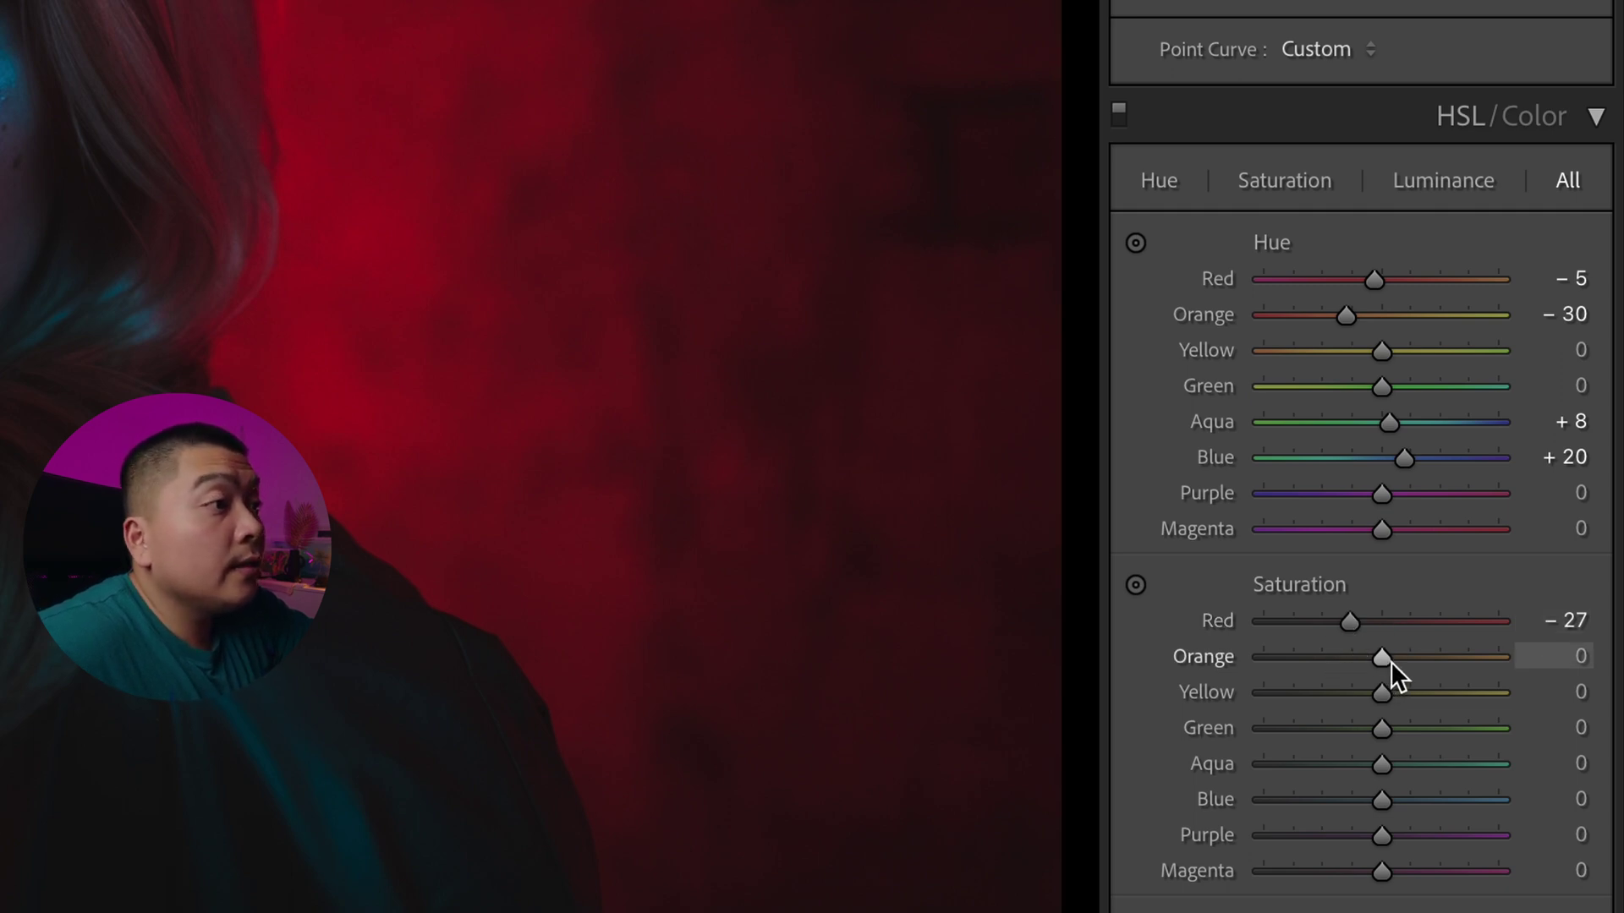
{"action": "left_click_drag", "start_coordinate": [1390, 662], "coordinate": [1065, 684]}
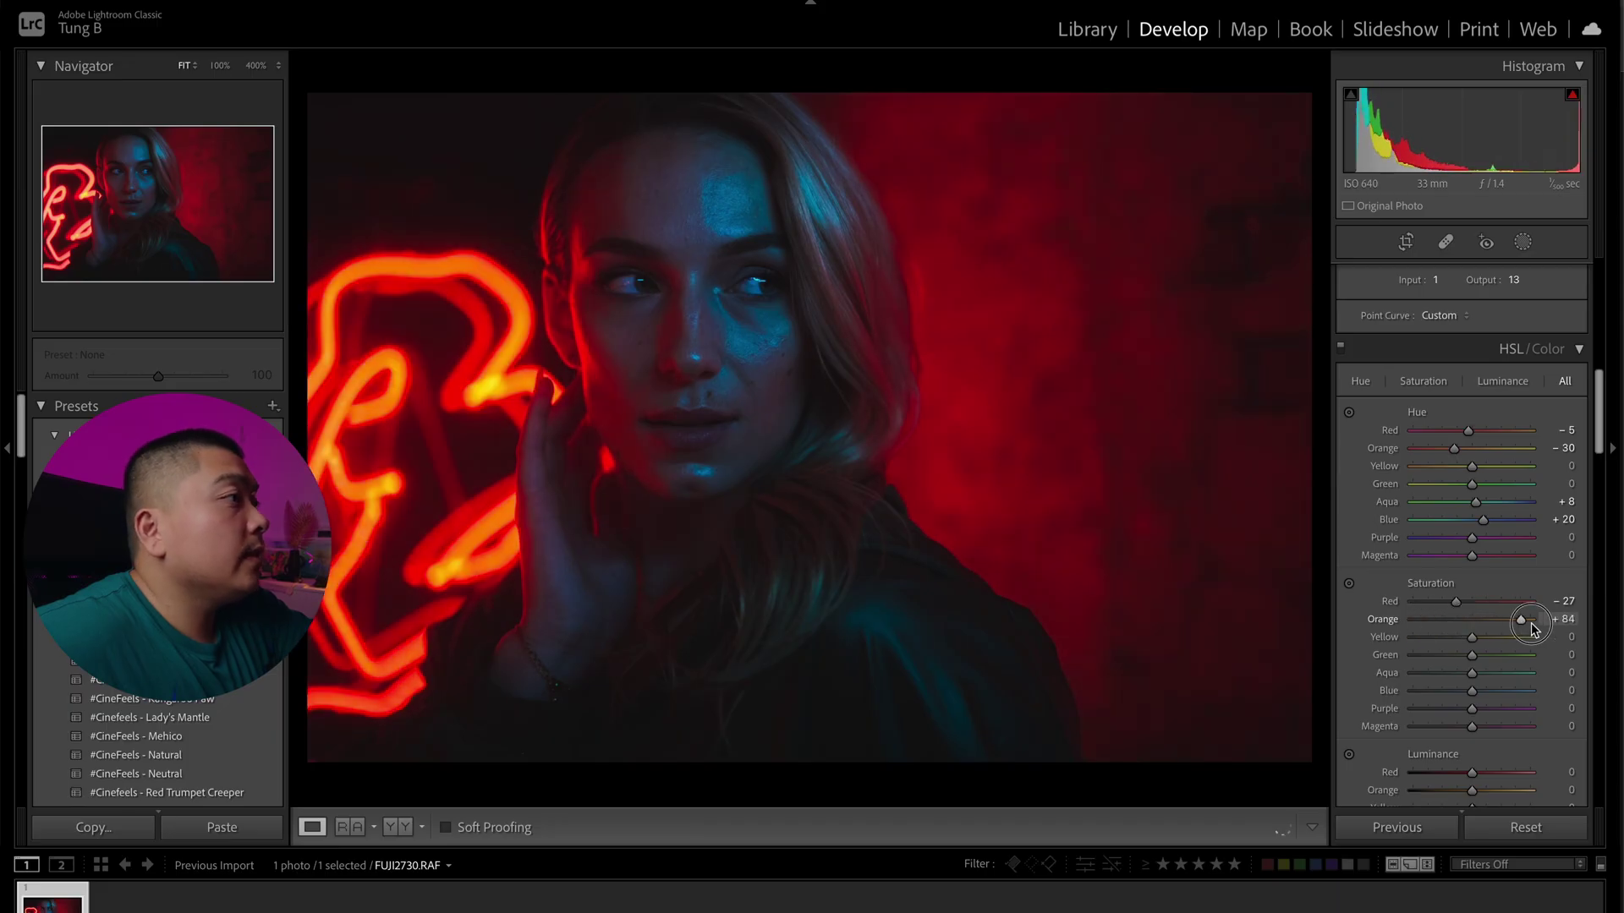
{"action": "left_click_drag", "start_coordinate": [1313, 633], "coordinate": [1466, 627]}
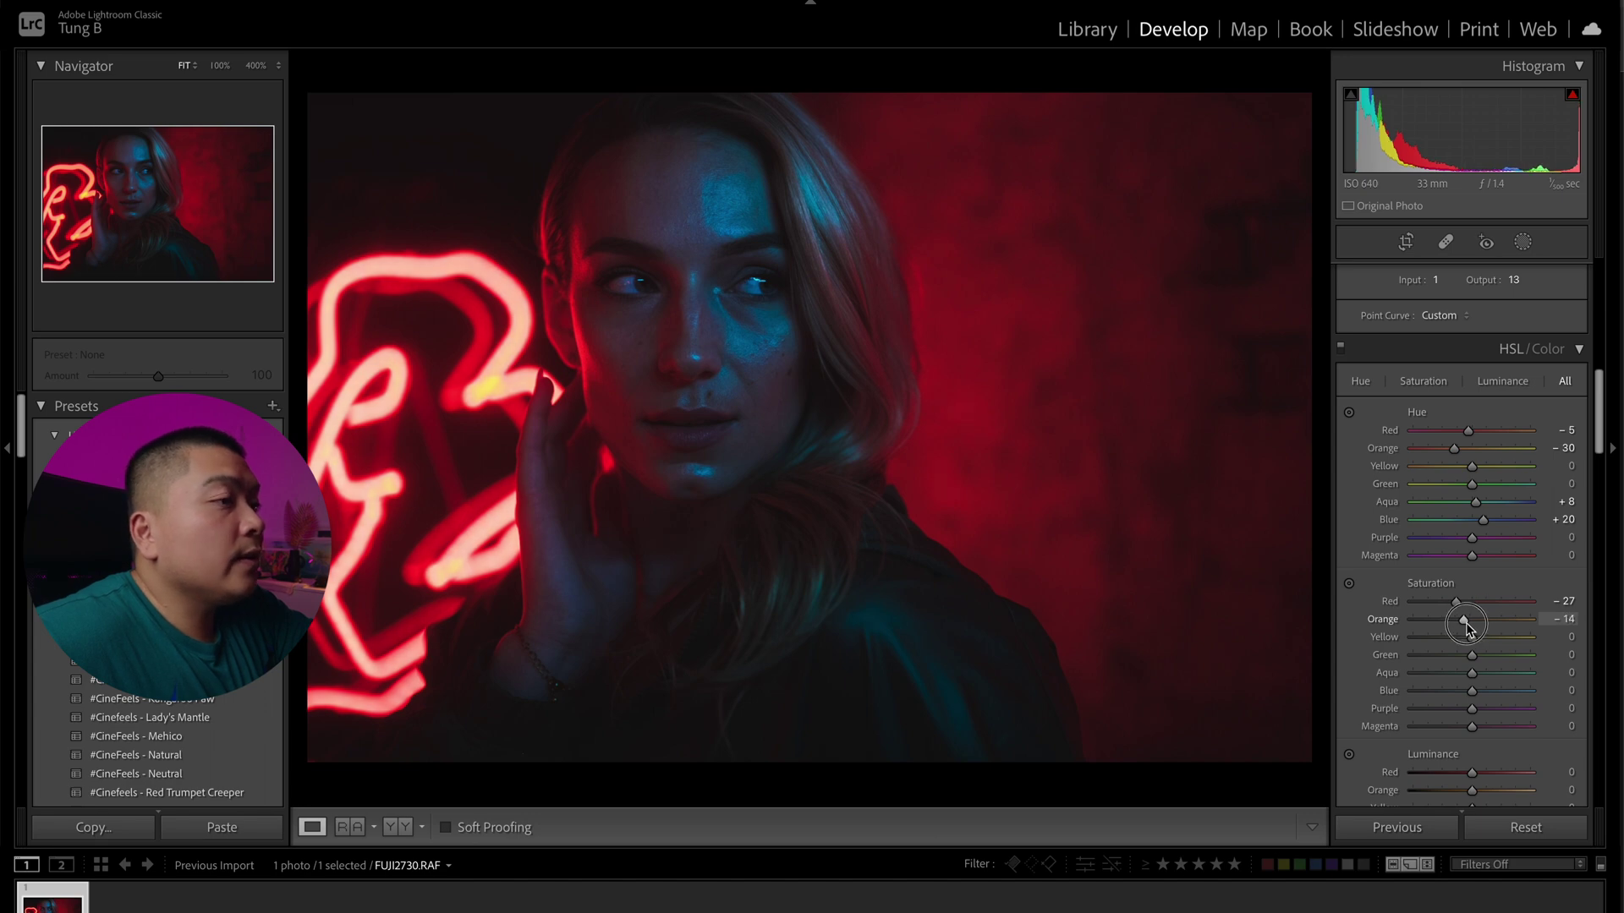
{"action": "scroll", "coordinate": [1465, 626], "scroll_direction": "down", "scroll_amount": 3}
{"action": "left_click_drag", "start_coordinate": [1473, 487], "coordinate": [1472, 539]}
{"action": "double_click", "coordinate": [1484, 512]}
{"action": "key", "text": "backslash"}
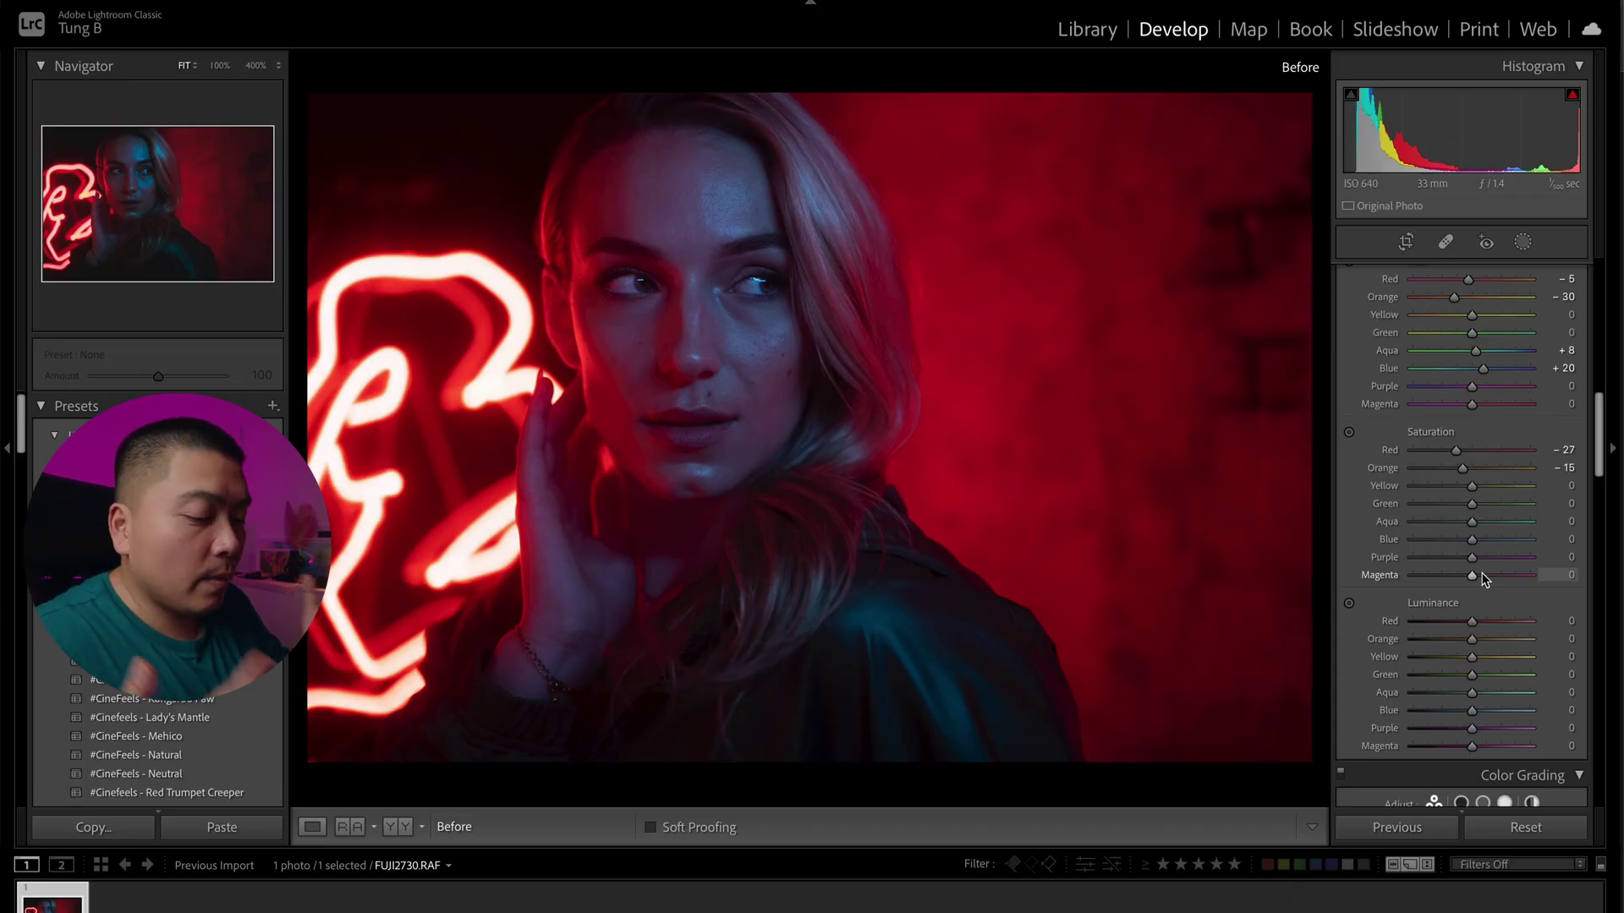
{"action": "key", "text": "backslash"}
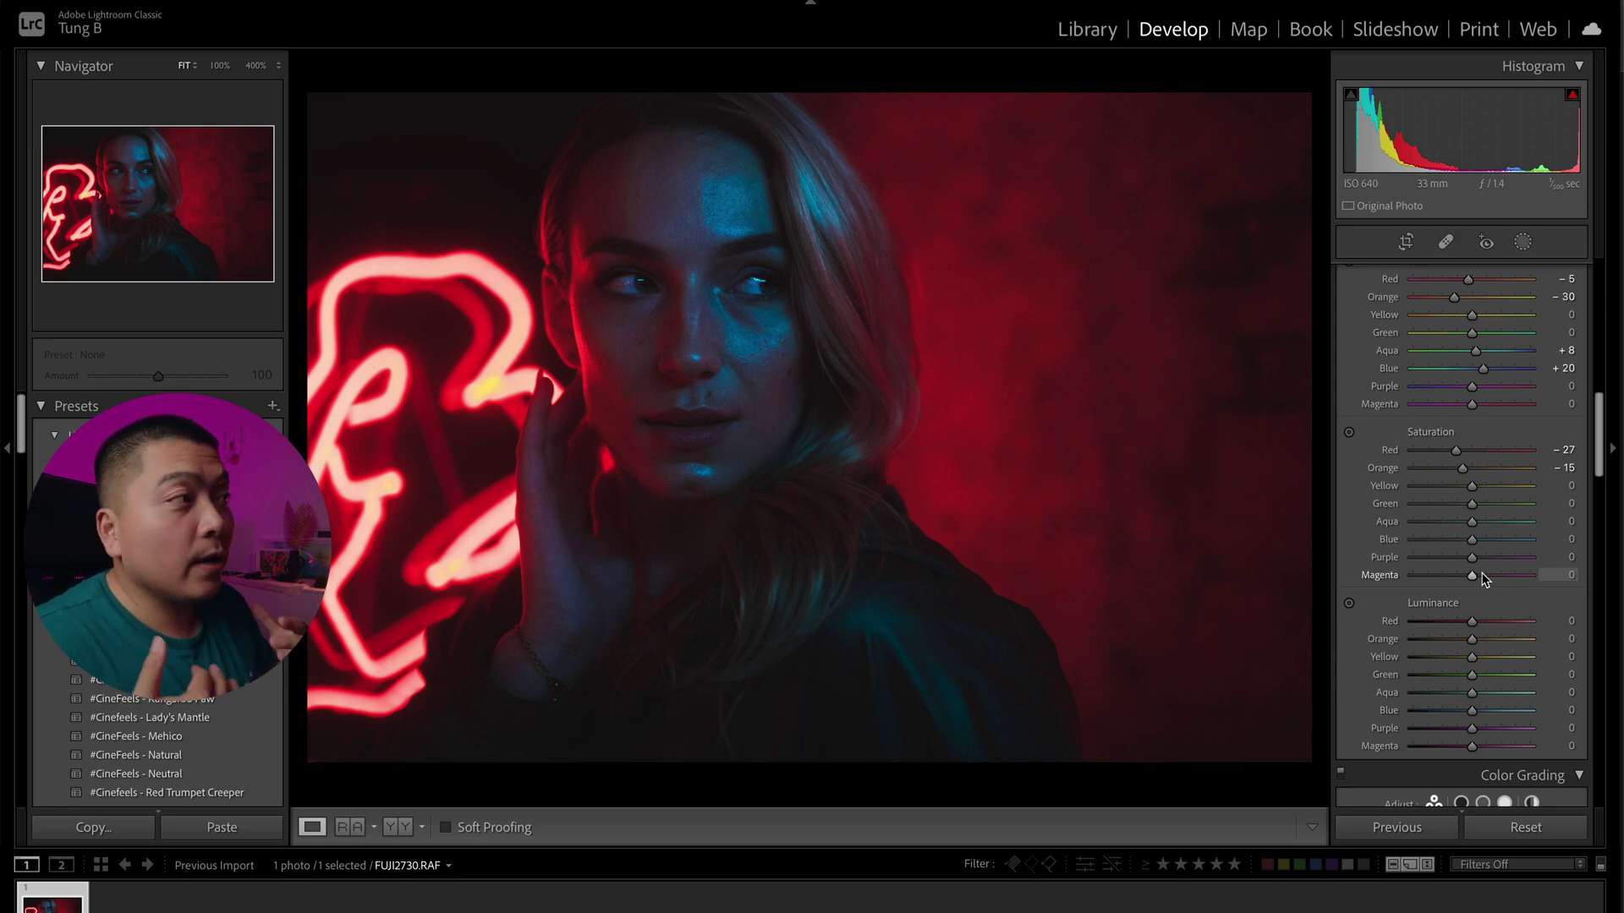
Tint the midtones orange in Color Grading with hue 37 and saturation 47.
{"action": "scroll", "coordinate": [1484, 579], "scroll_direction": "down", "scroll_amount": 5}
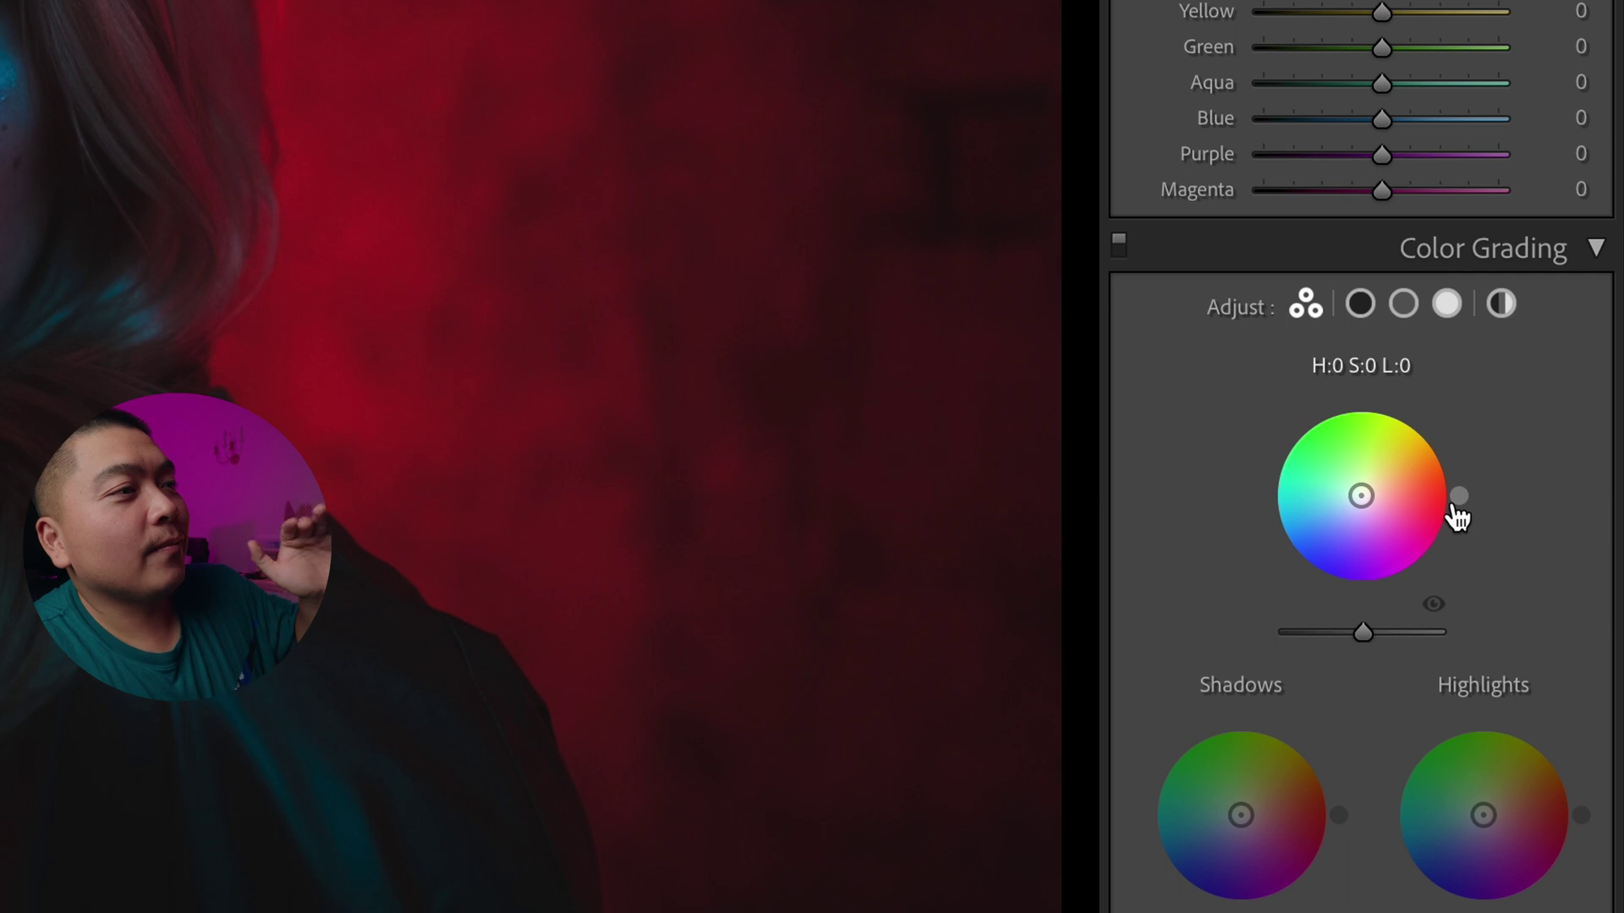
{"action": "left_click_drag", "start_coordinate": [1461, 499], "coordinate": [1443, 444]}
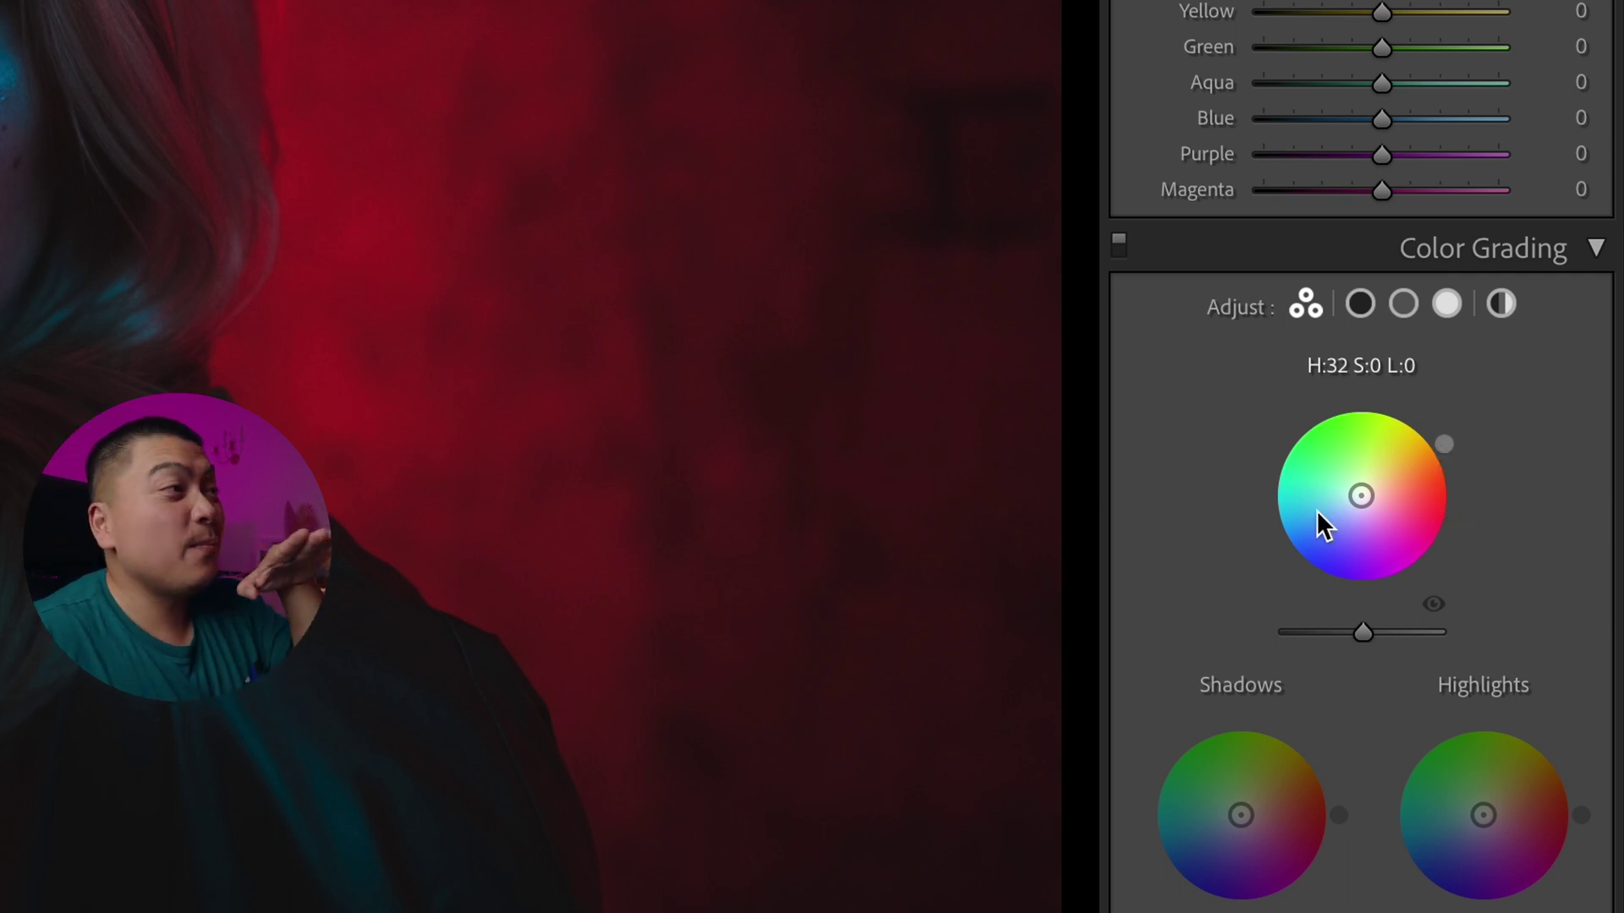
{"action": "left_click_drag", "start_coordinate": [1365, 497], "coordinate": [1393, 481]}
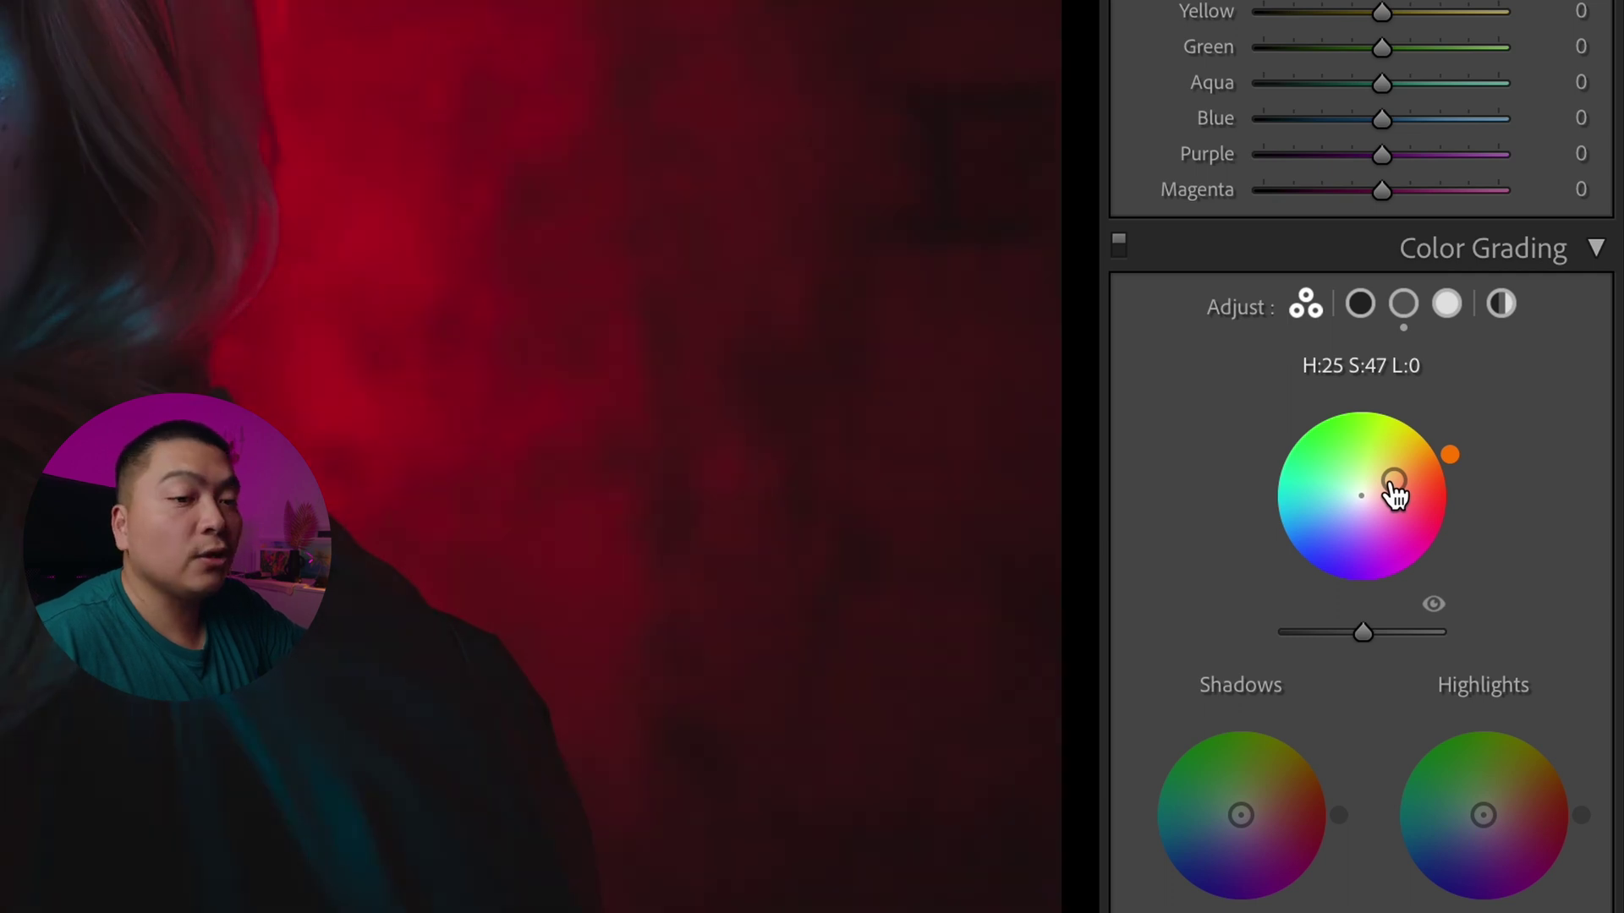
{"action": "left_click_drag", "start_coordinate": [1394, 480], "coordinate": [1390, 474]}
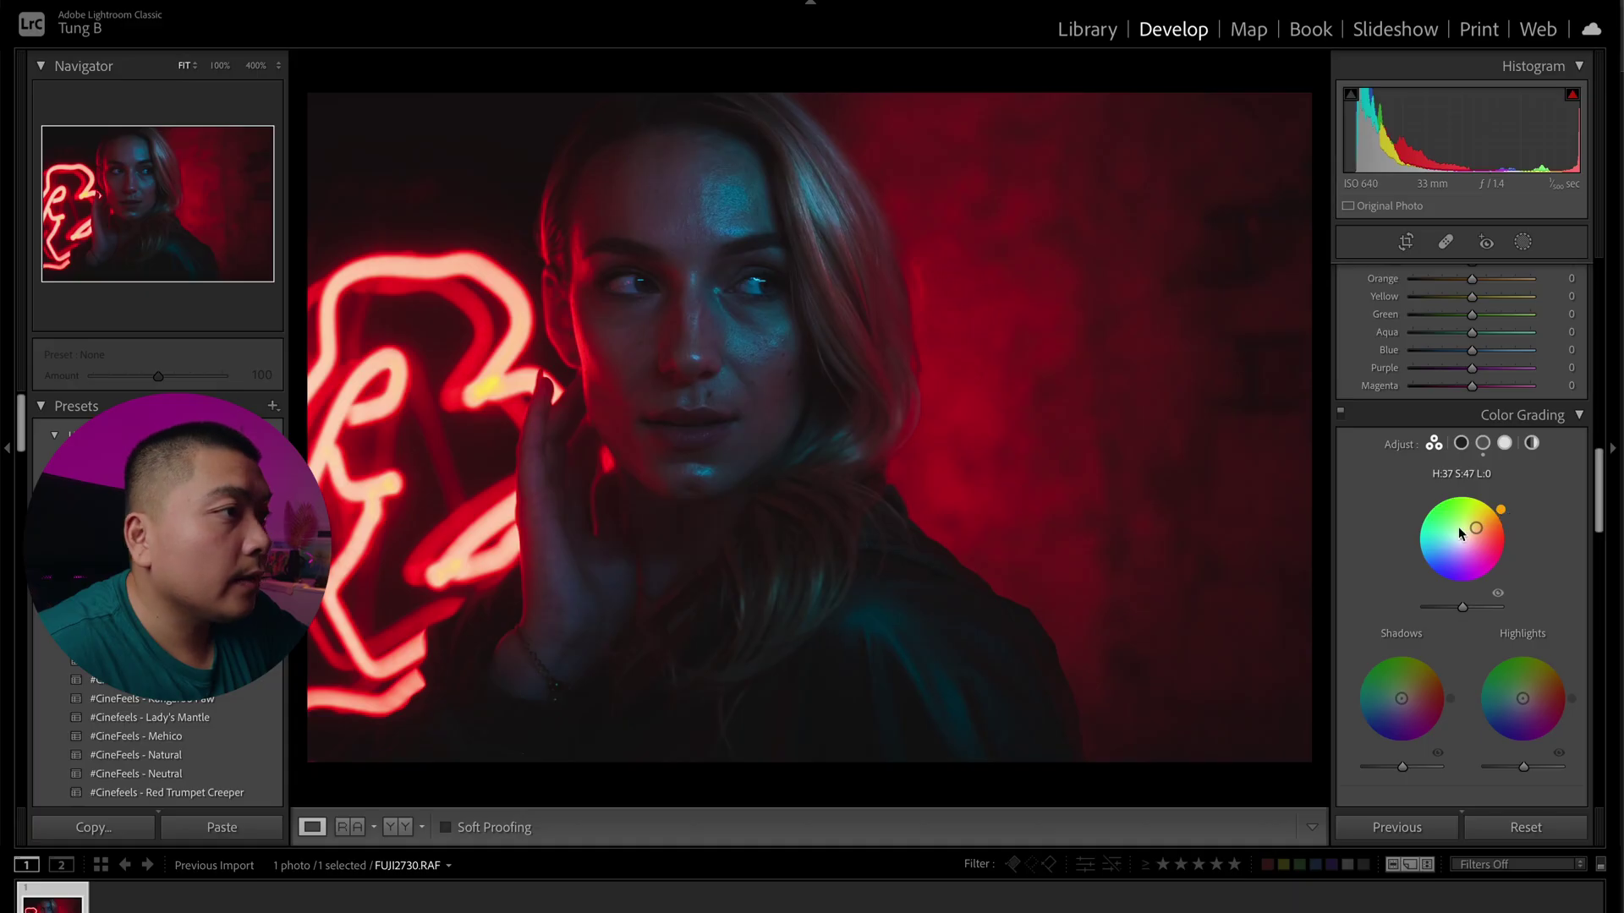
Raise the midtones tint to saturation 60 at hue 37, and compare the photo with Color Grading off and on.
{"action": "left_click_drag", "start_coordinate": [1458, 528], "coordinate": [1461, 524]}
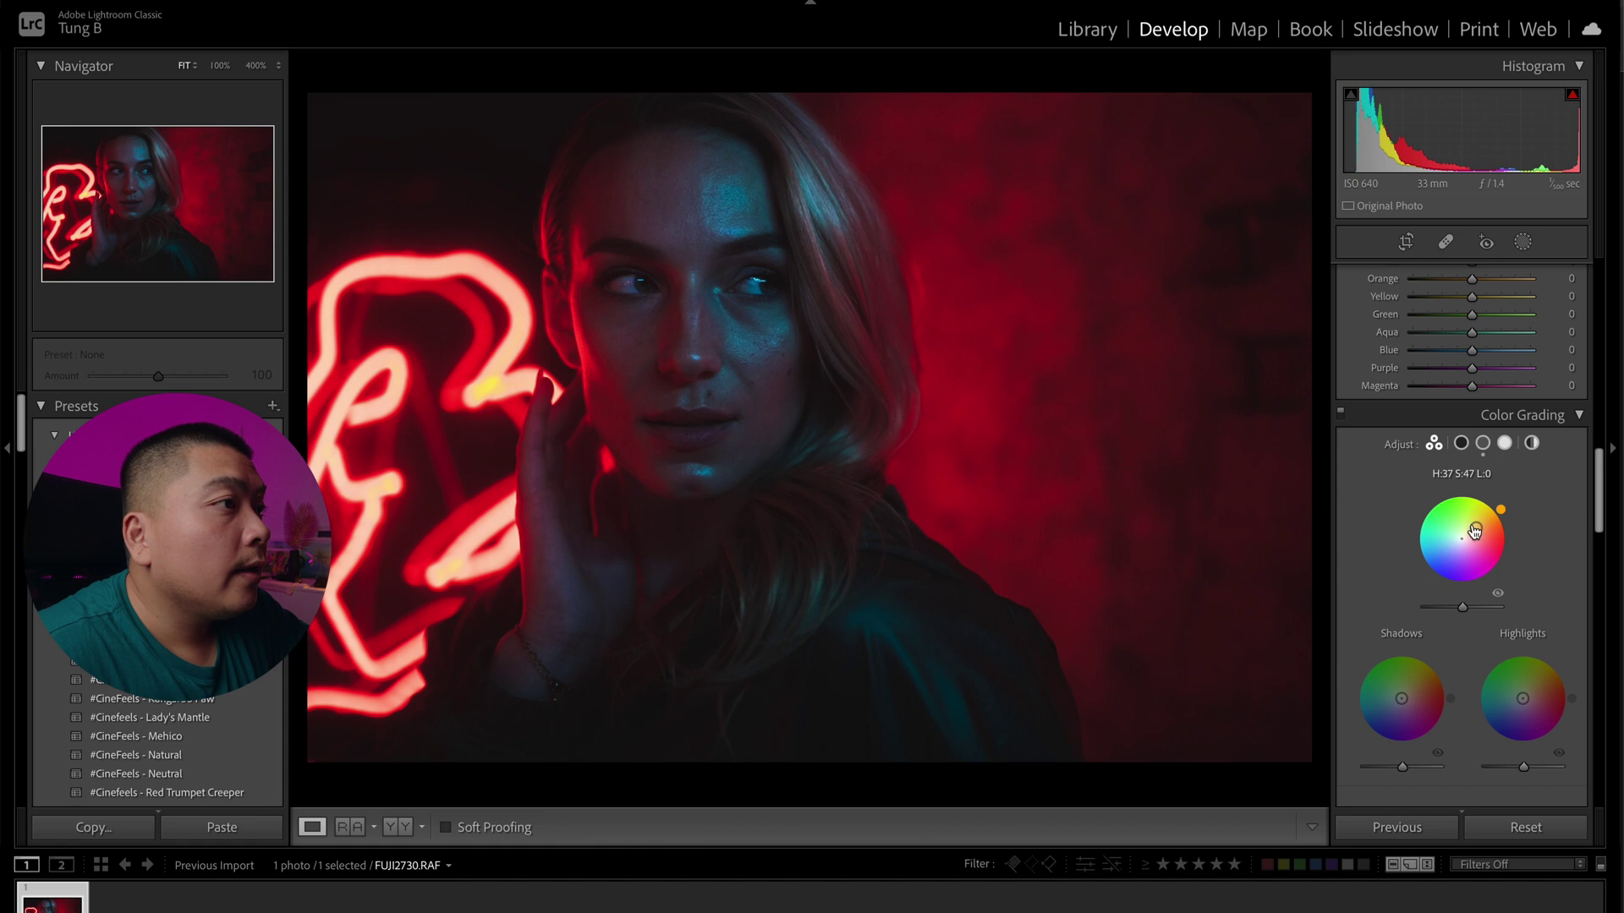
{"action": "mouse_move", "coordinate": [1397, 467]}
{"action": "left_mouse_down"}
{"action": "mouse_move", "coordinate": [1410, 458]}
{"action": "mouse_move", "coordinate": [1397, 468]}
{"action": "left_mouse_up"}
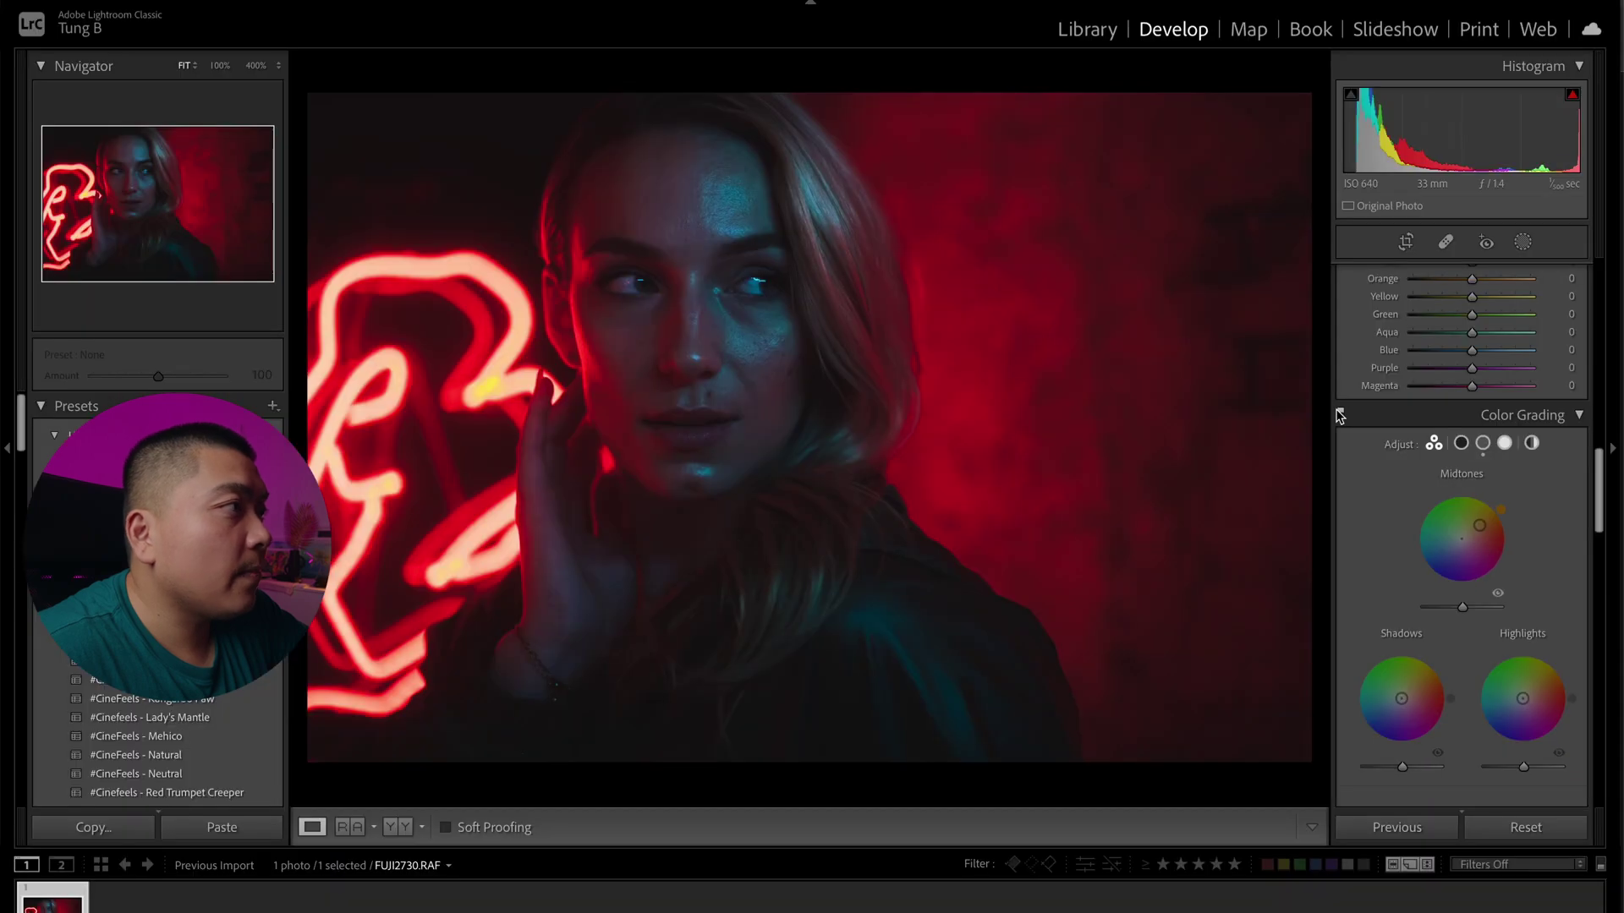
{"action": "left_click", "coordinate": [1339, 414]}
{"action": "left_click", "coordinate": [1339, 414]}
{"action": "left_click", "coordinate": [1339, 414]}
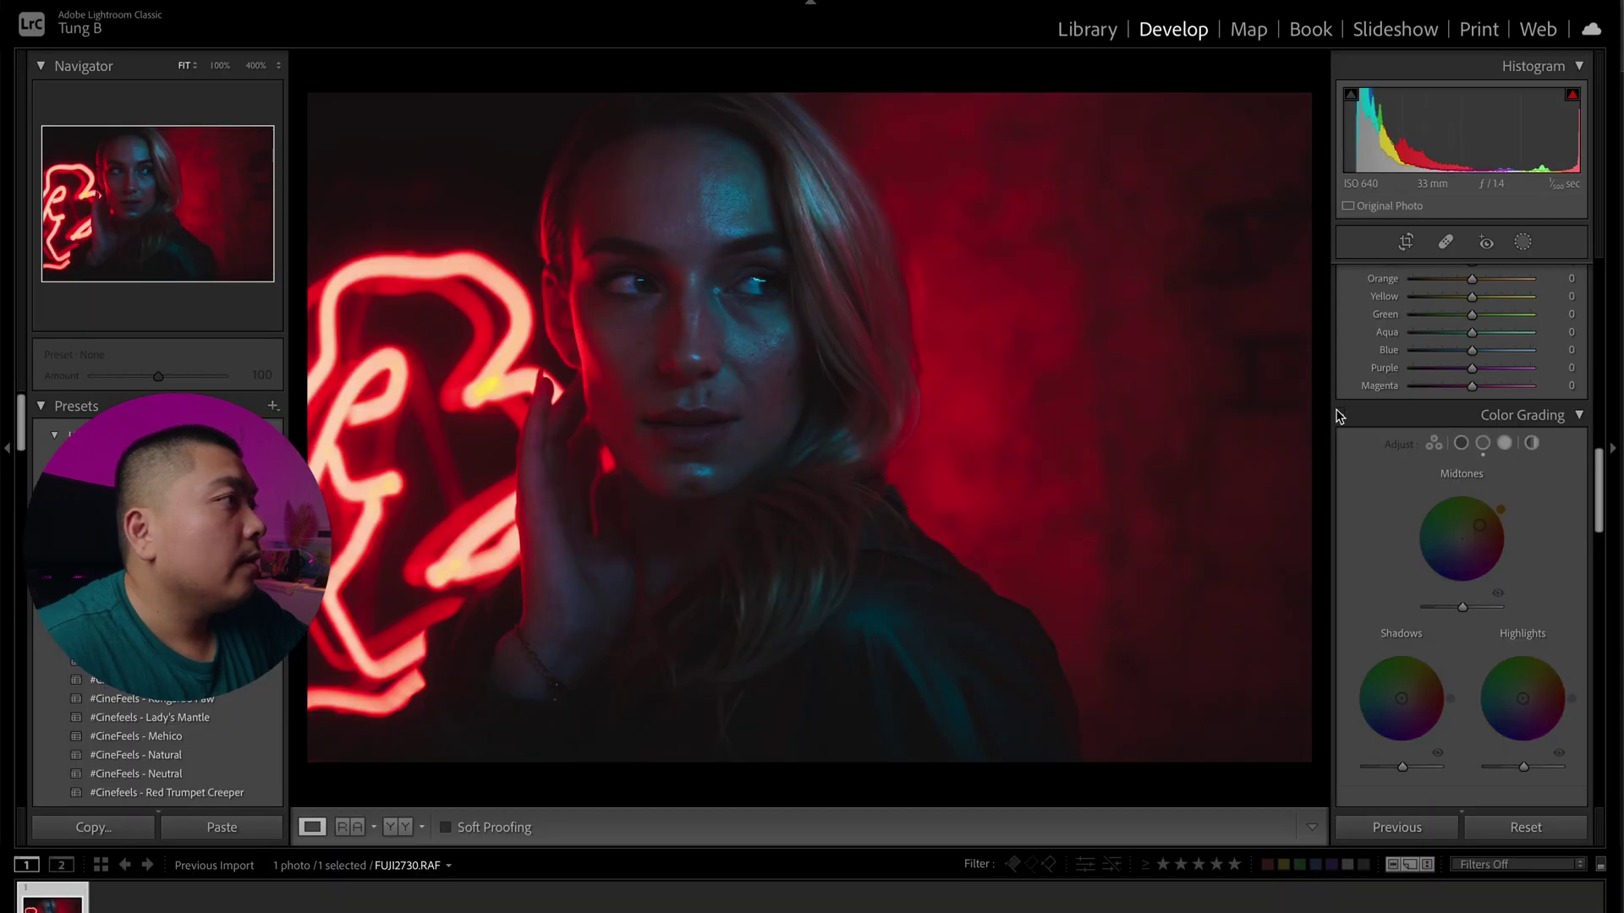
{"action": "left_click", "coordinate": [1338, 414]}
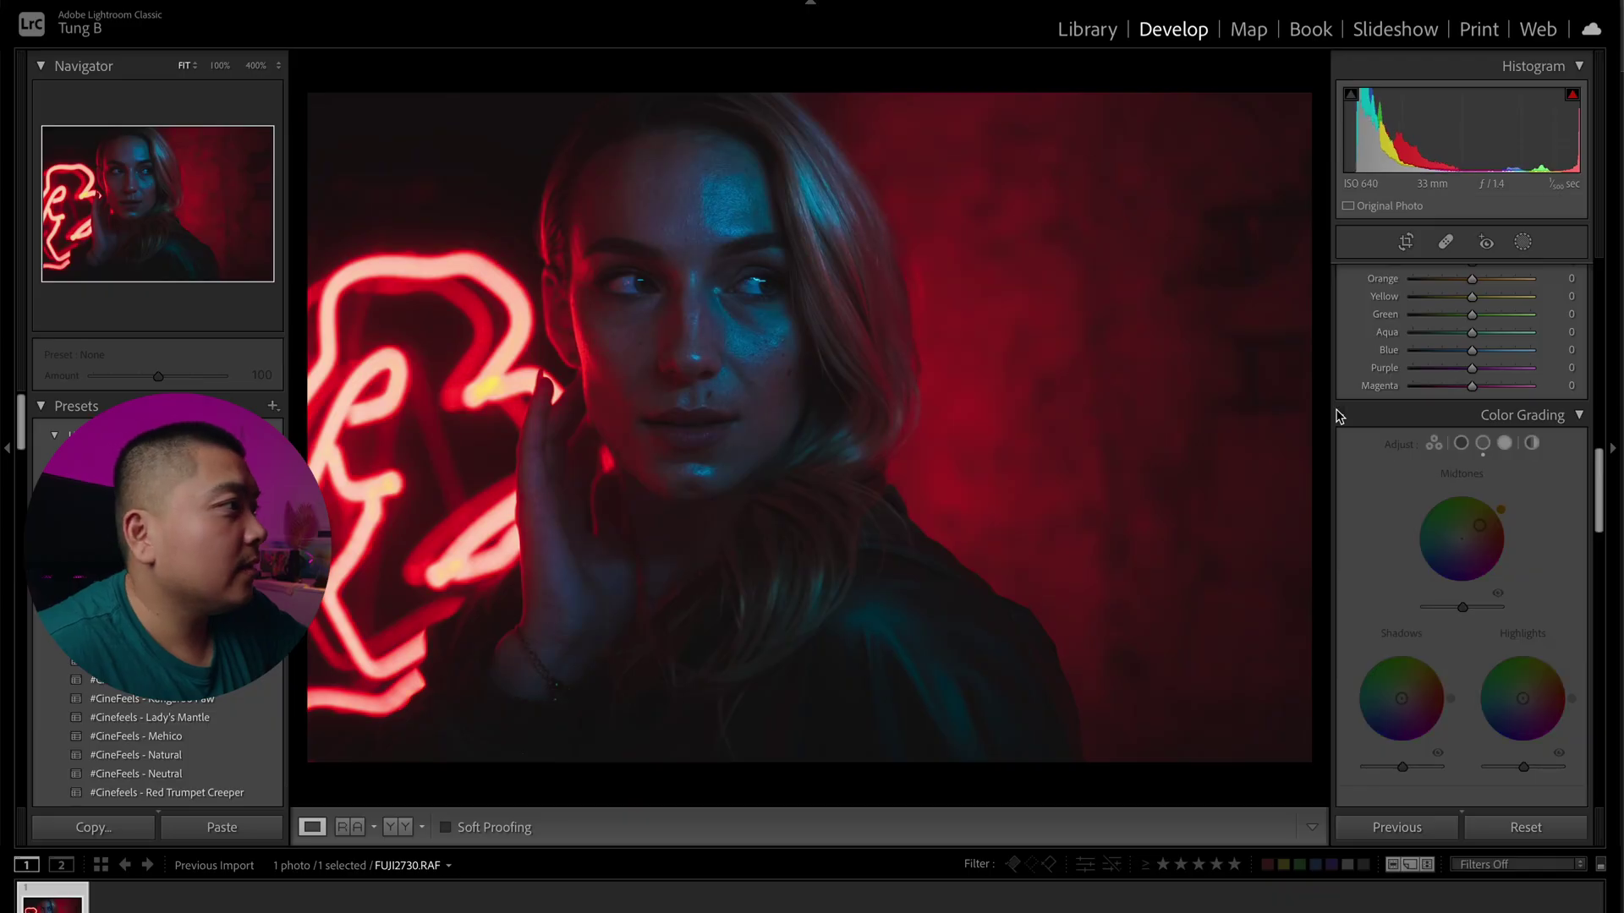
{"action": "left_click", "coordinate": [1339, 414]}
{"action": "left_click", "coordinate": [1338, 414]}
{"action": "left_click", "coordinate": [1339, 414]}
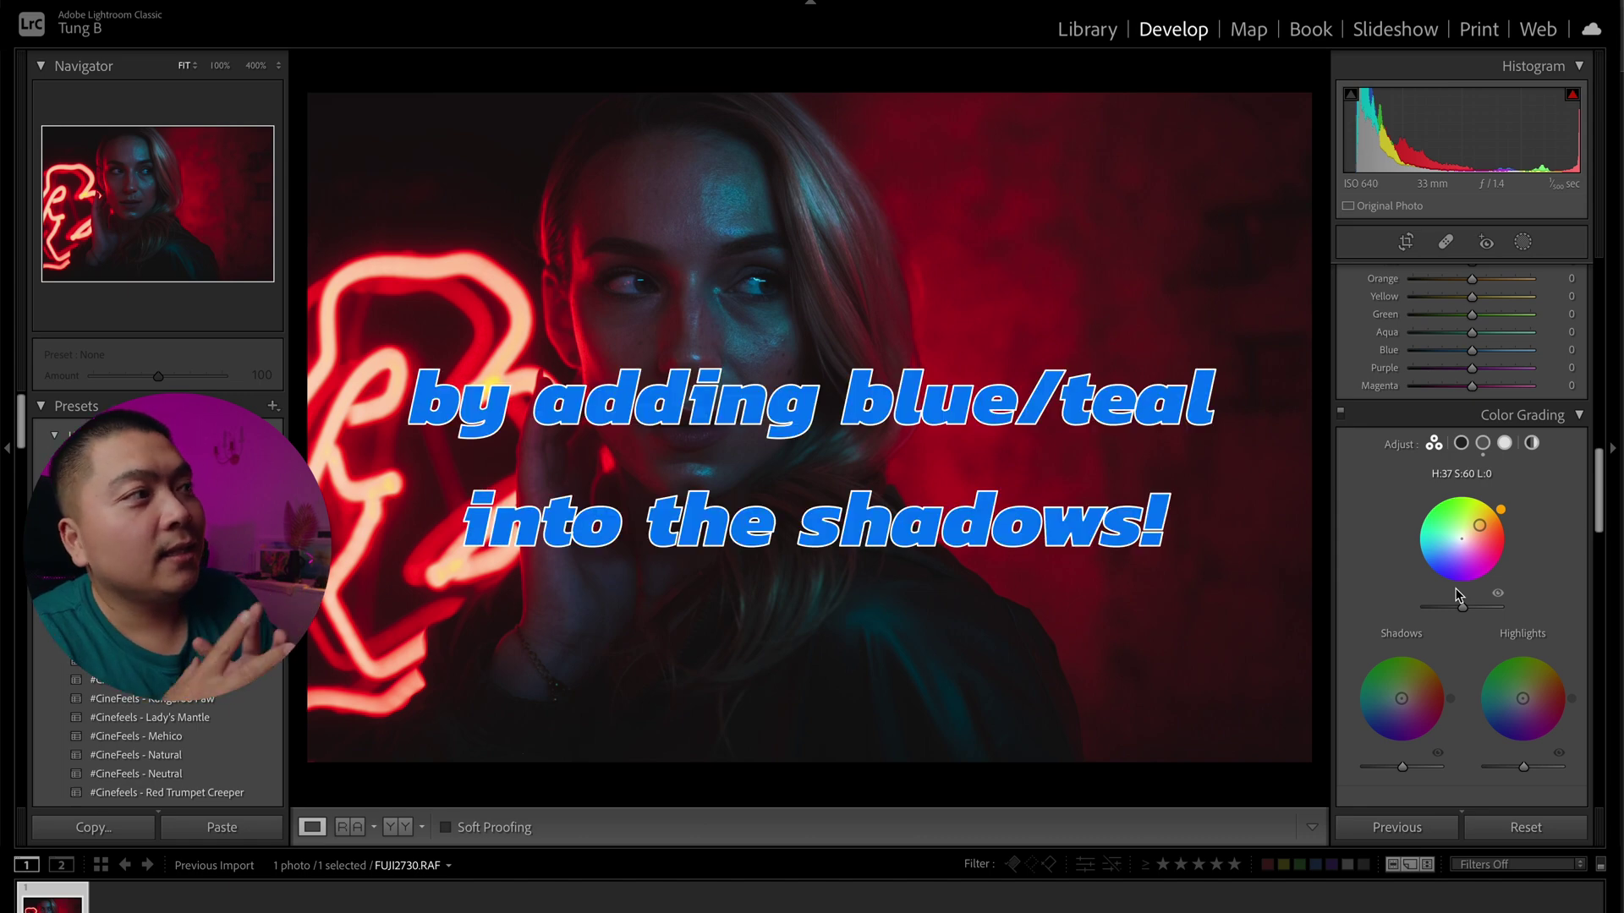
Tint the shadows teal-green in Color Grading with hue 152 and saturation 13, and slightly raise the midtones luminance.
{"action": "left_click_drag", "start_coordinate": [1401, 698], "coordinate": [1371, 682]}
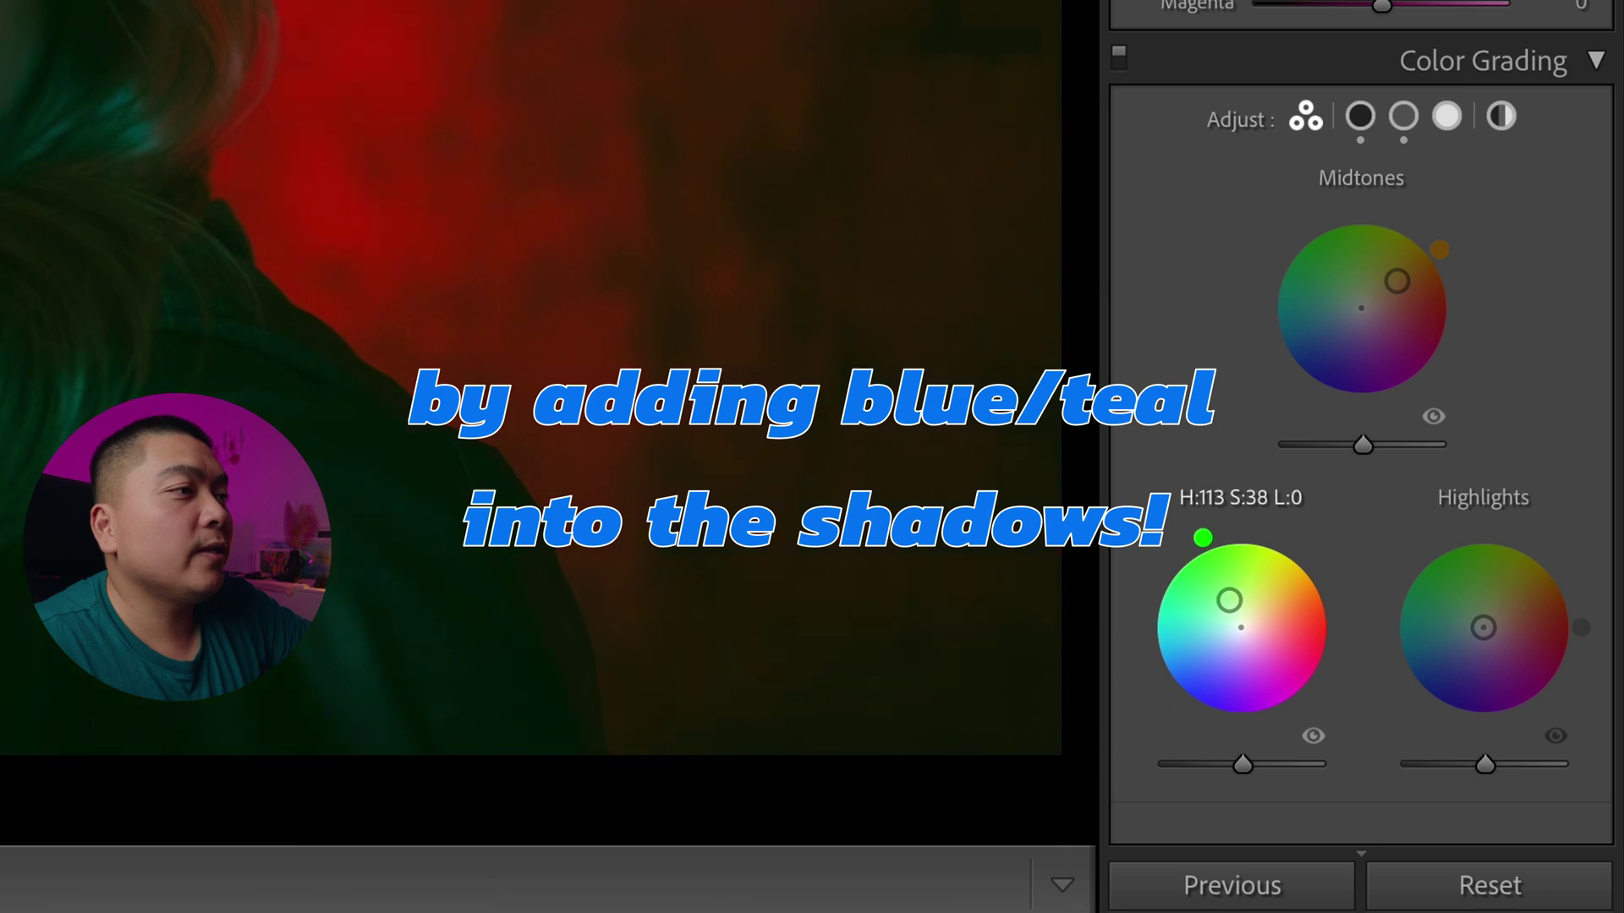
{"action": "left_click_drag", "start_coordinate": [1180, 594], "coordinate": [1230, 623]}
{"action": "mouse_move", "coordinate": [1363, 443]}
{"action": "left_mouse_down"}
{"action": "mouse_move", "coordinate": [1435, 444]}
{"action": "mouse_move", "coordinate": [1325, 468]}
{"action": "mouse_move", "coordinate": [1397, 457]}
{"action": "mouse_move", "coordinate": [1381, 455]}
{"action": "left_mouse_up"}
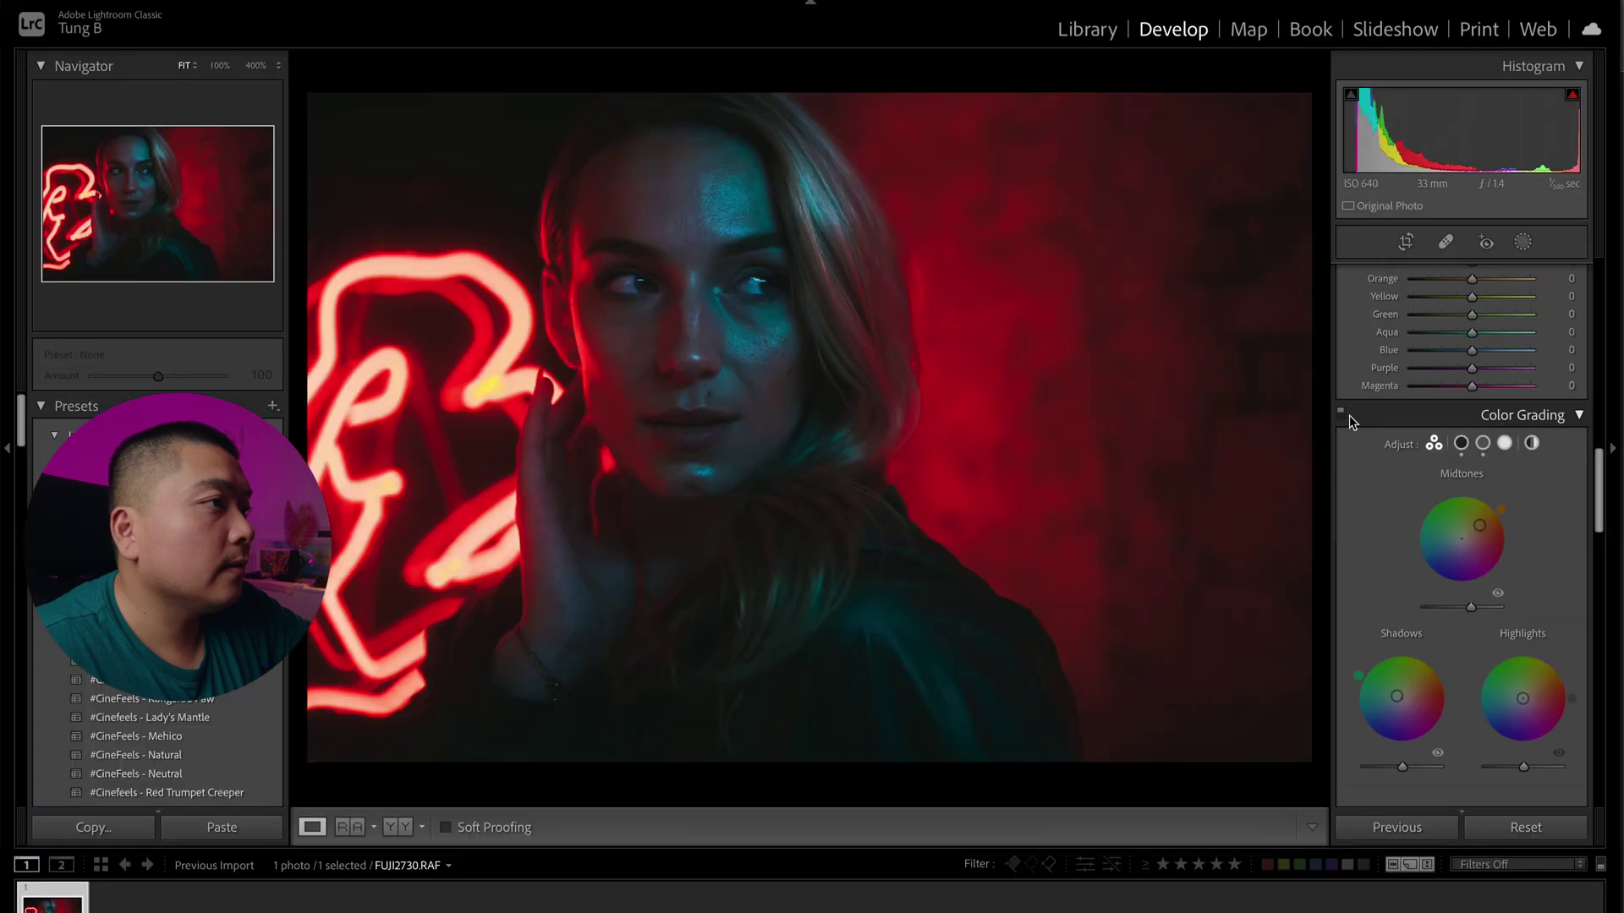
Compare the photo with the midtone tint, the shadow tint and the whole Color Grading adjustment switched off and on.
{"action": "left_click", "coordinate": [1118, 59]}
{"action": "left_click", "coordinate": [1118, 60]}
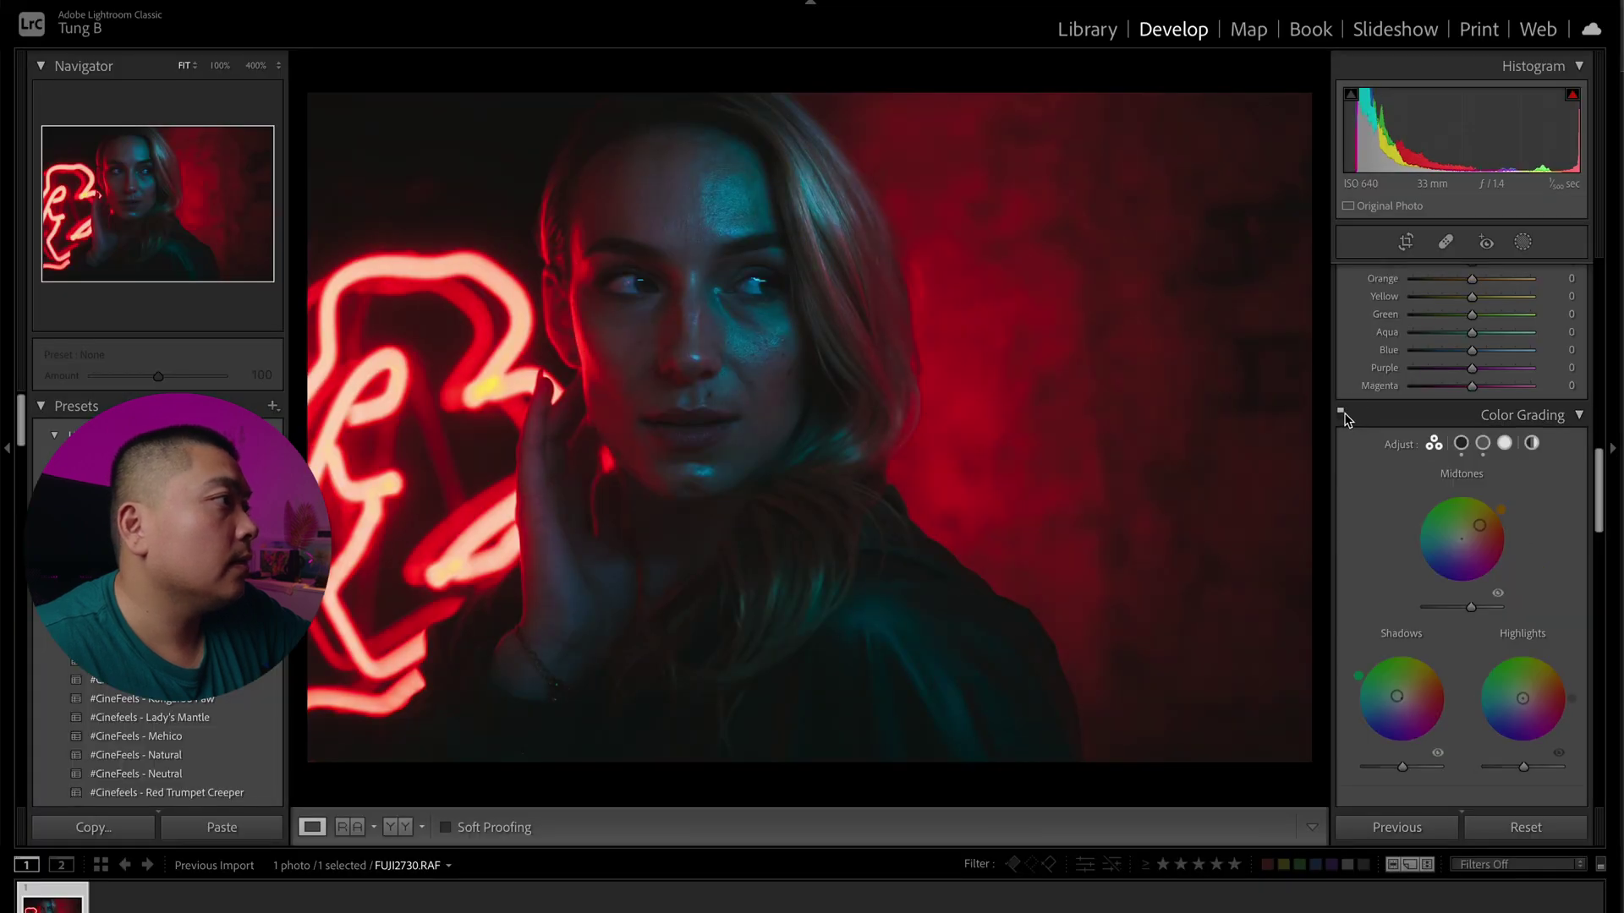
{"action": "left_click", "coordinate": [1496, 595]}
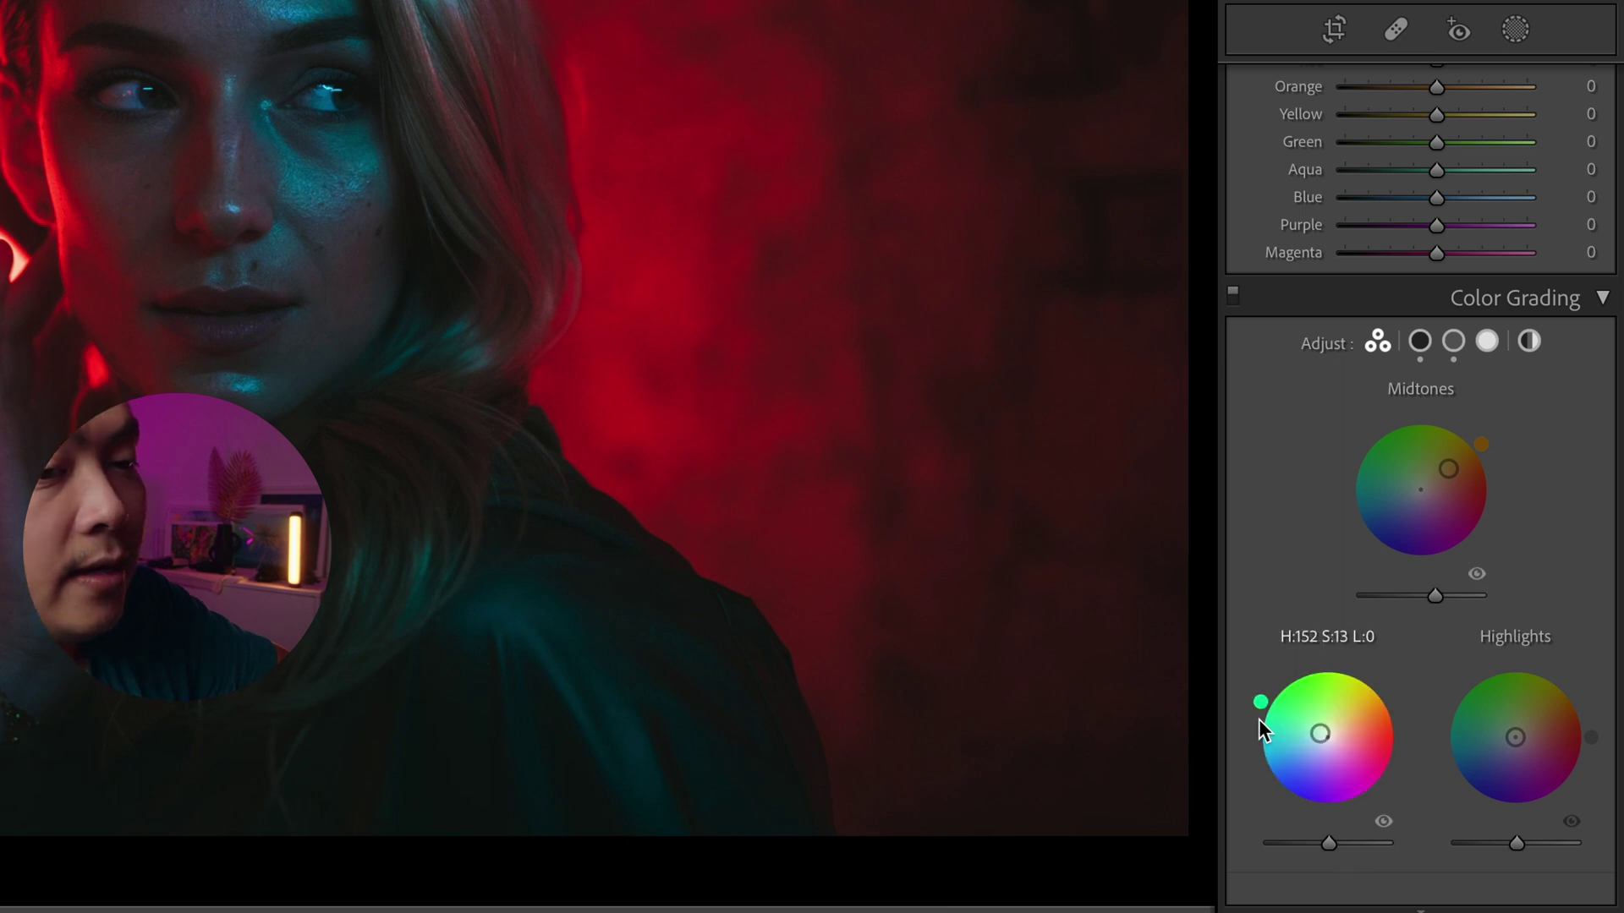
{"action": "left_click", "coordinate": [1384, 827]}
{"action": "left_click", "coordinate": [1384, 827]}
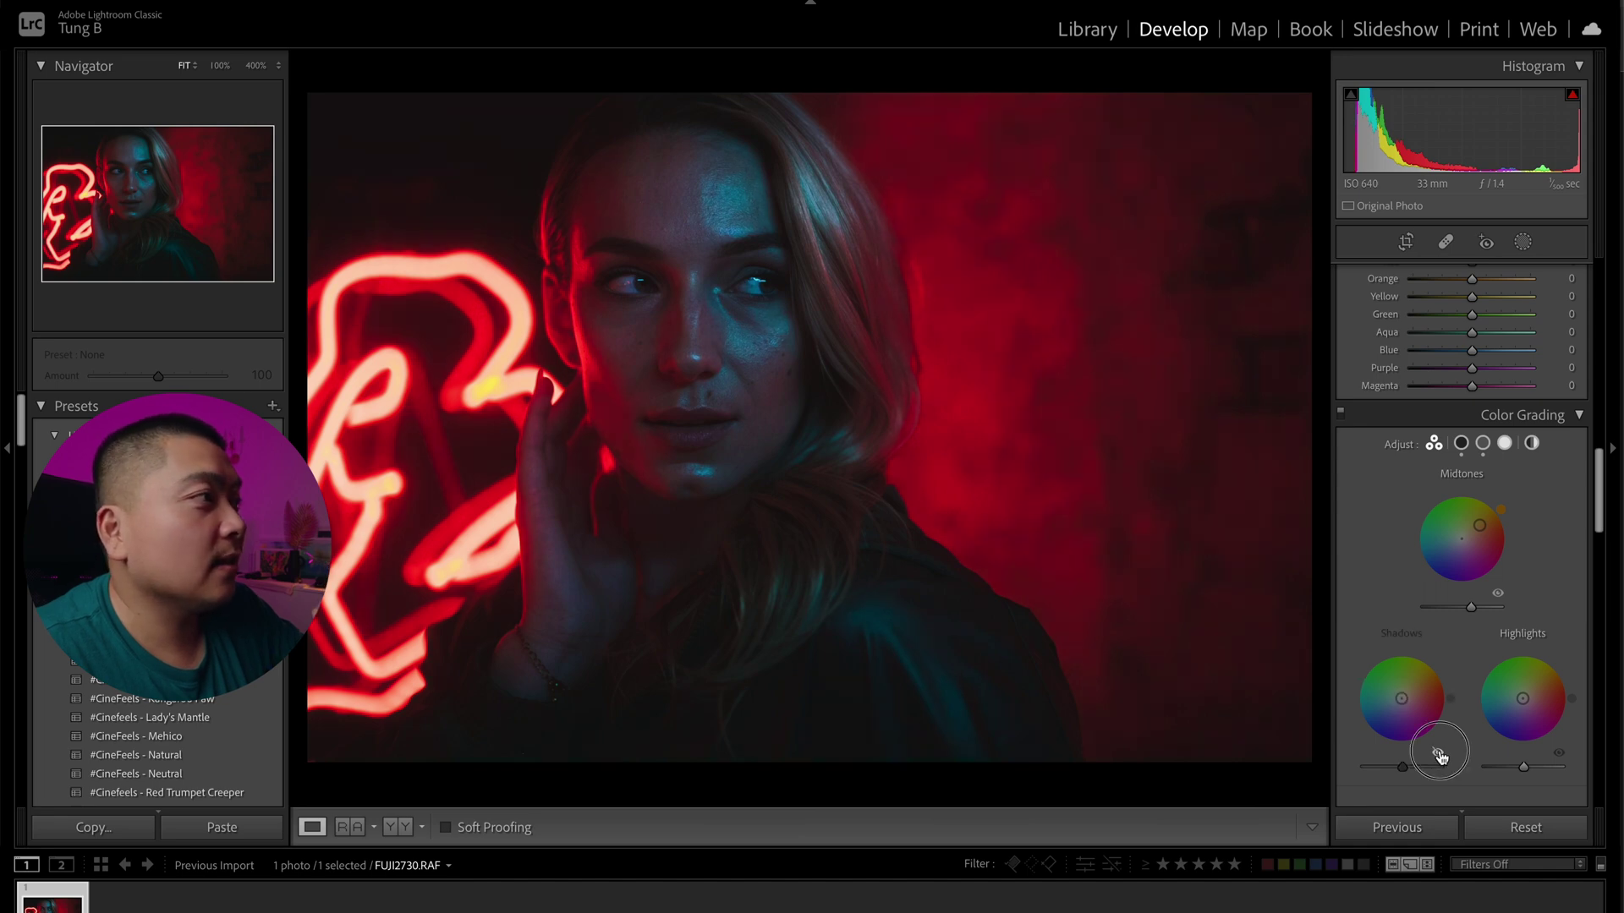
{"action": "scroll", "coordinate": [1469, 556], "scroll_direction": "down", "scroll_amount": 1}
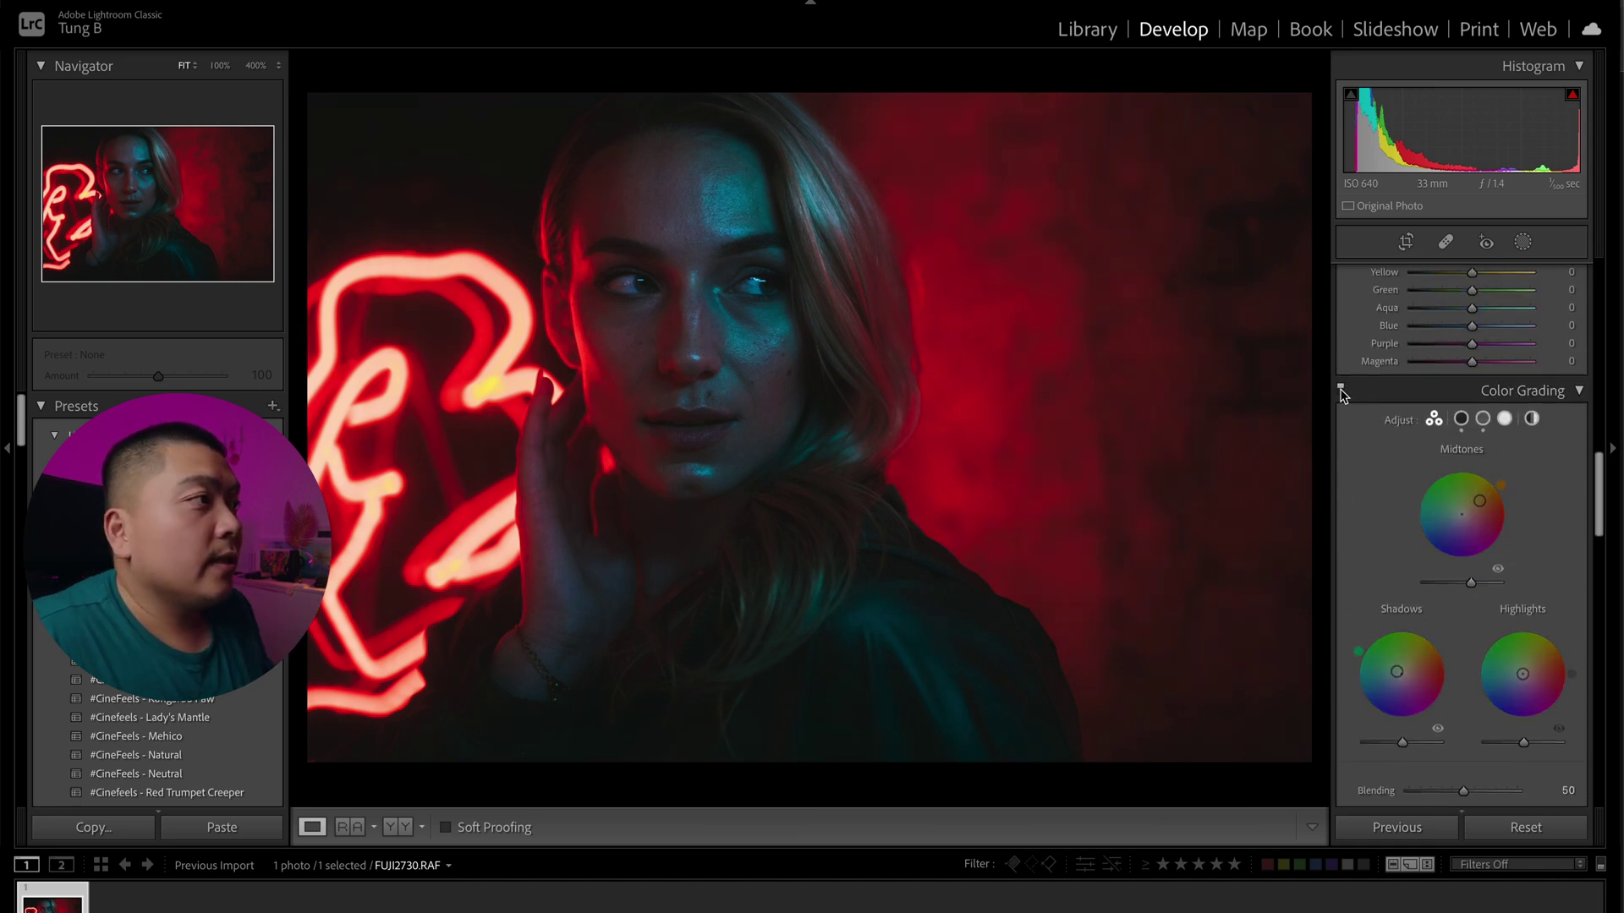
{"action": "left_click", "coordinate": [1340, 391]}
{"action": "left_click", "coordinate": [1341, 390]}
{"action": "left_click", "coordinate": [1340, 390]}
{"action": "left_click", "coordinate": [1341, 390]}
{"action": "left_click", "coordinate": [1340, 389]}
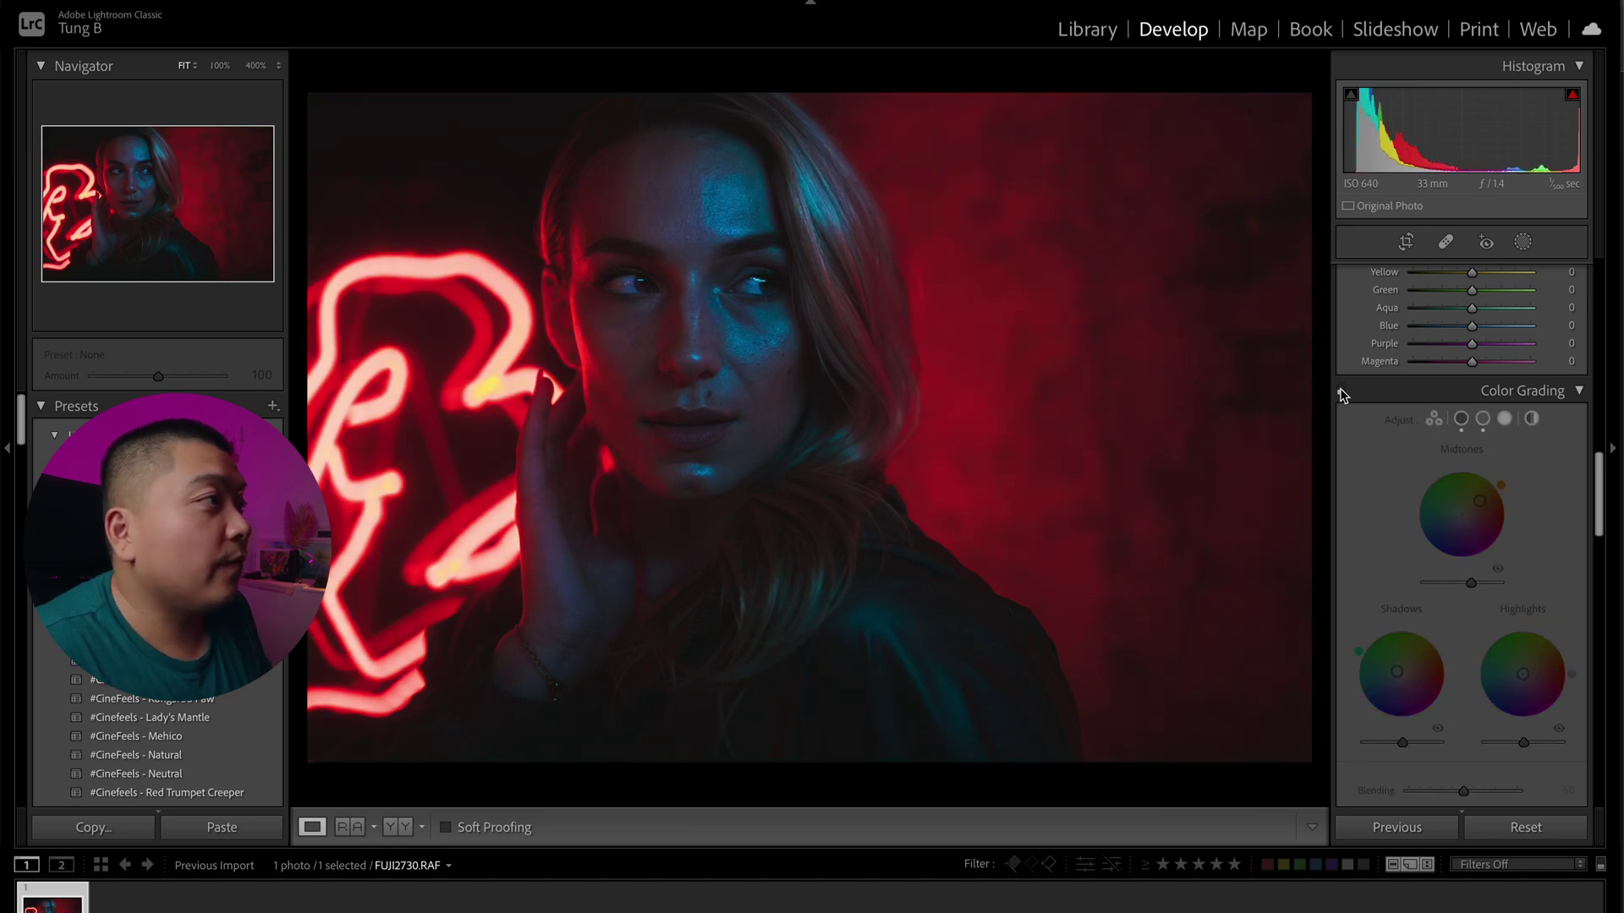
{"action": "left_click", "coordinate": [1341, 391]}
{"action": "left_click", "coordinate": [1340, 390]}
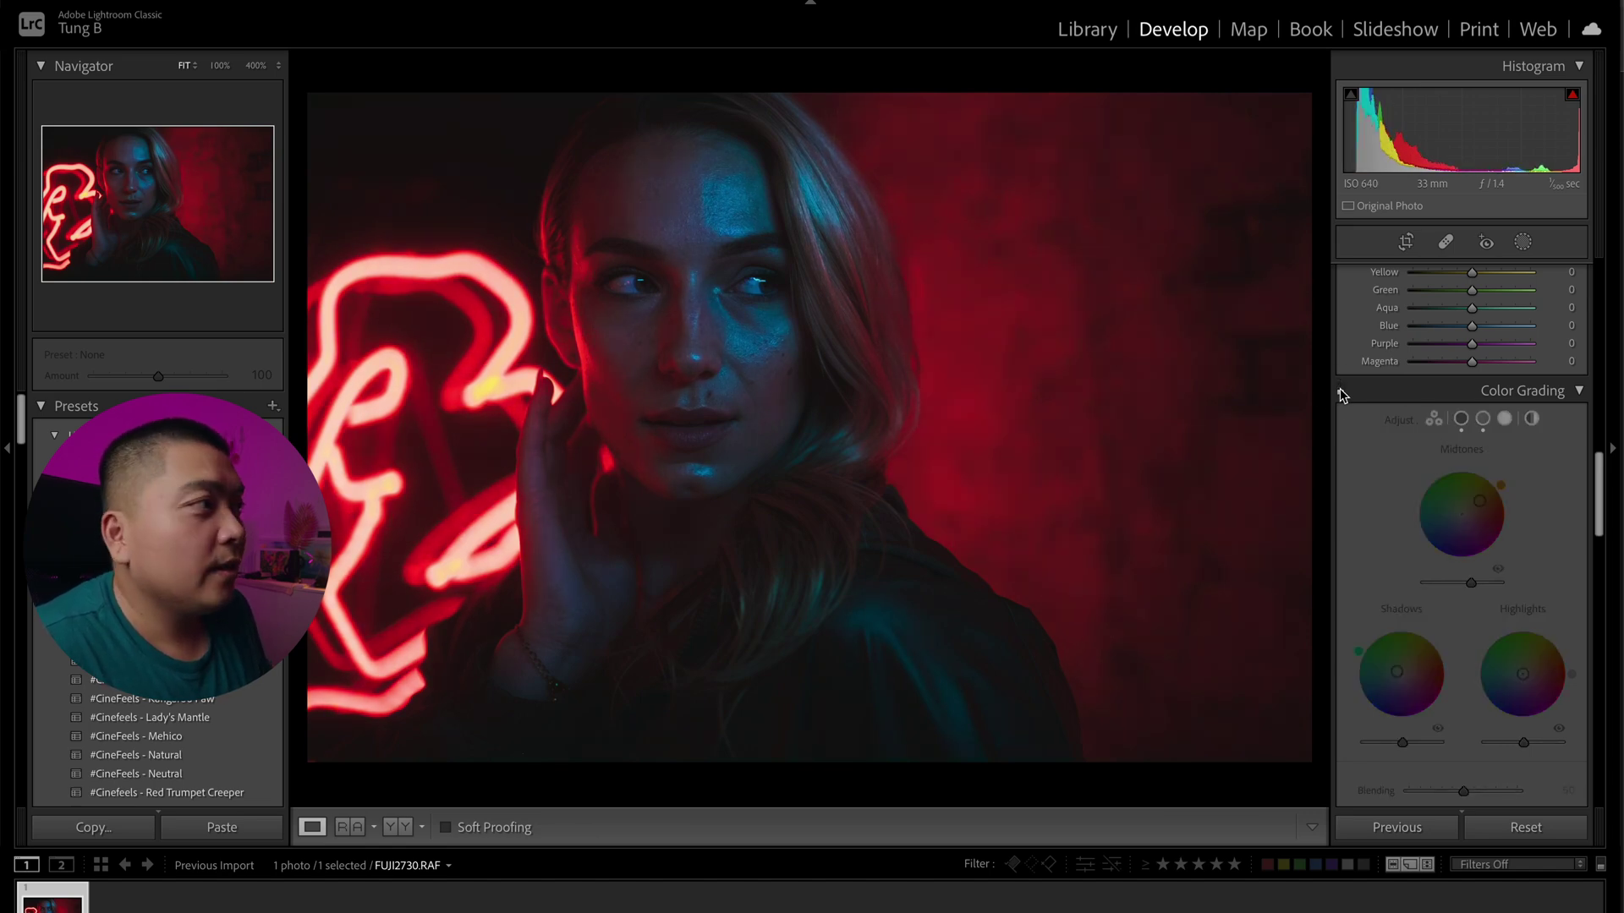
{"action": "left_click", "coordinate": [1340, 390]}
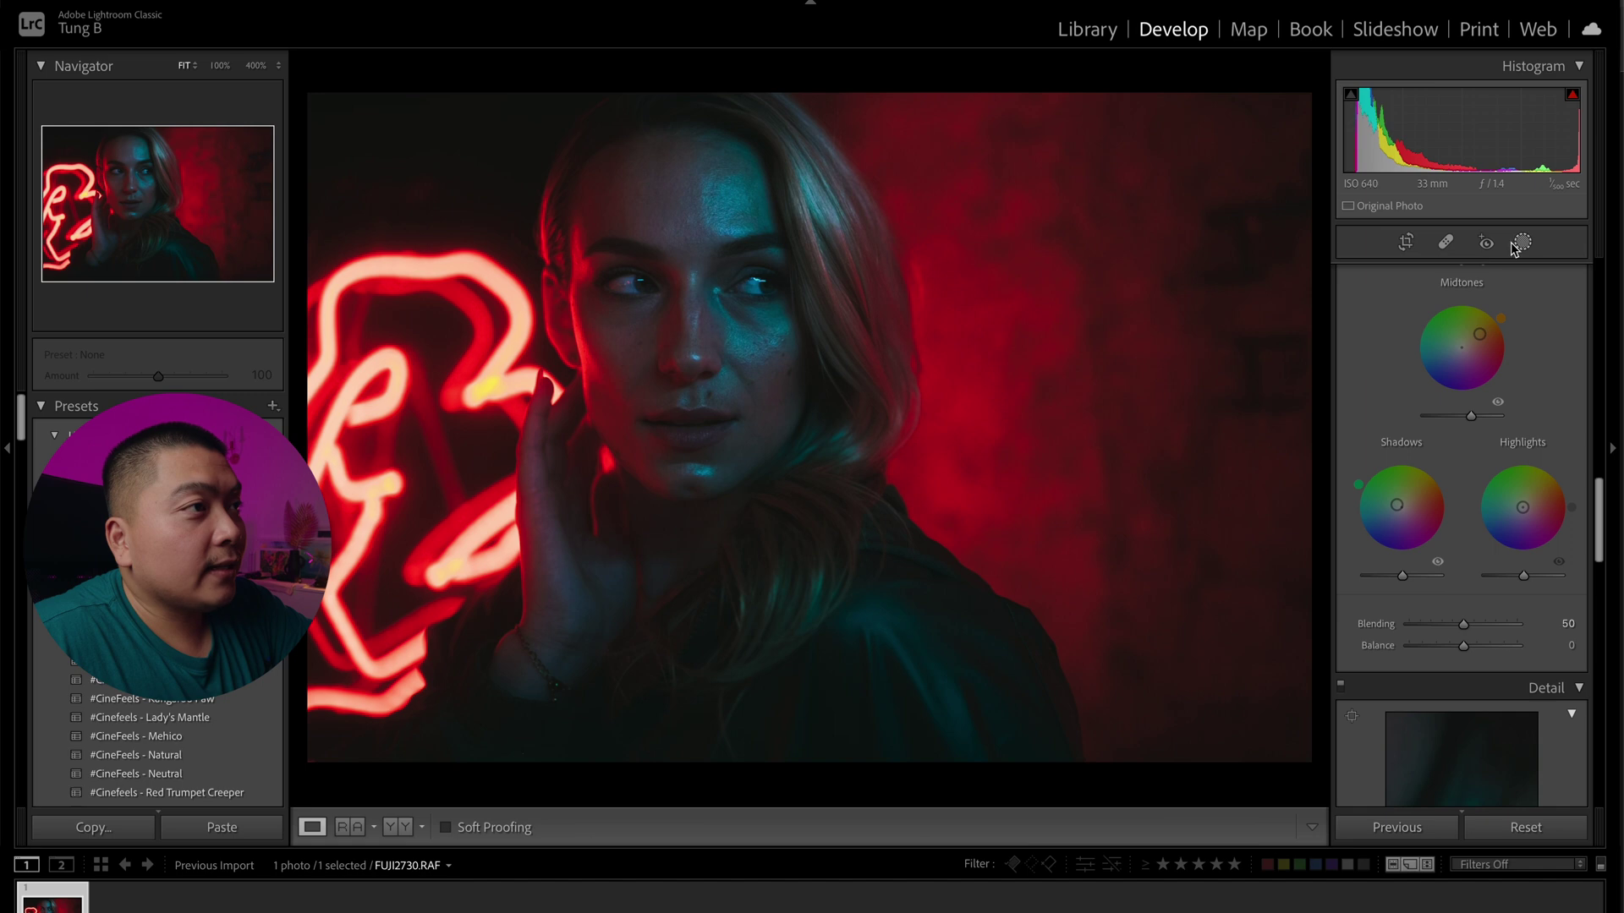
Add a linear gradient mask rising diagonally from the photo's lower right over the coat and background, fading out near the woman's eyes.
{"action": "left_click", "coordinate": [1522, 243]}
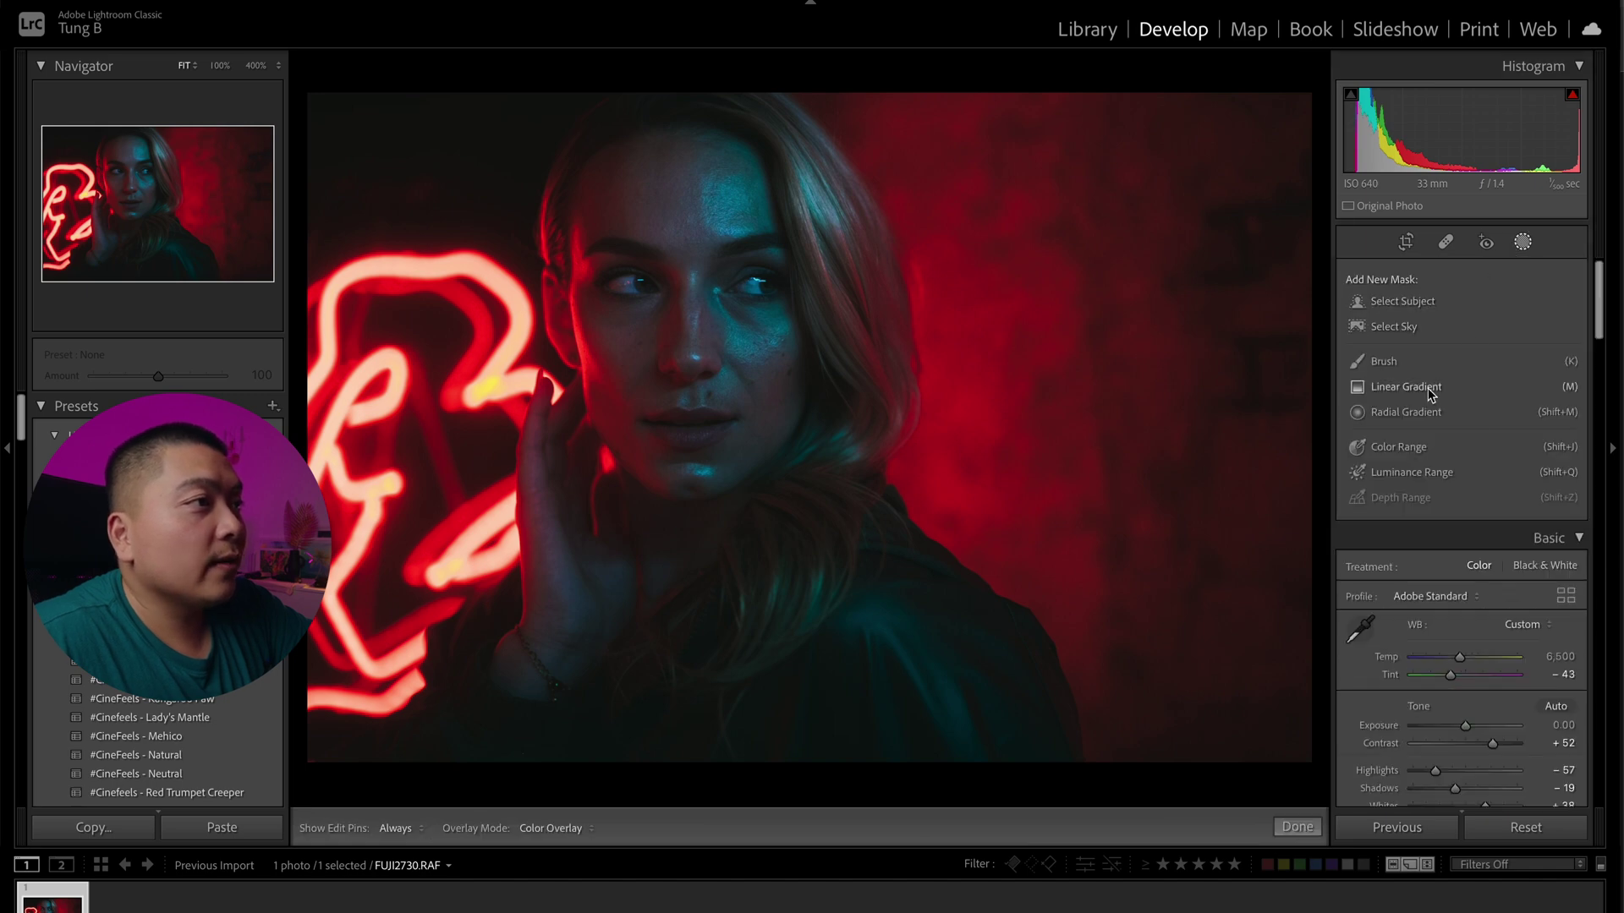
{"action": "left_click", "coordinate": [1427, 394]}
{"action": "left_click_drag", "start_coordinate": [1252, 719], "coordinate": [997, 152]}
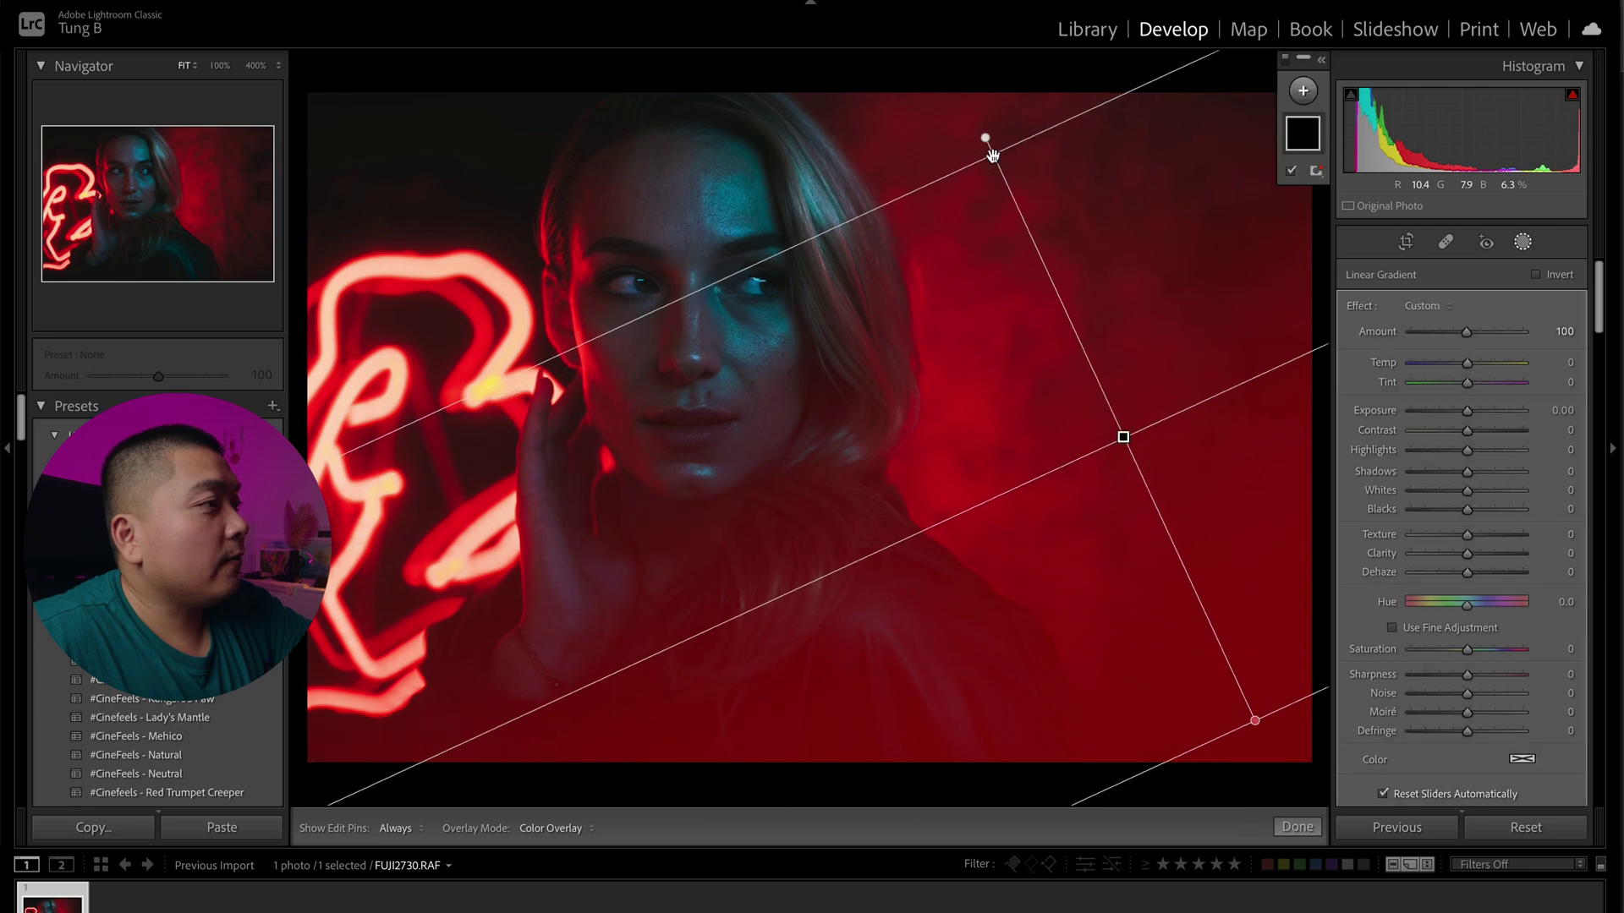
{"action": "left_click_drag", "start_coordinate": [1124, 432], "coordinate": [962, 486]}
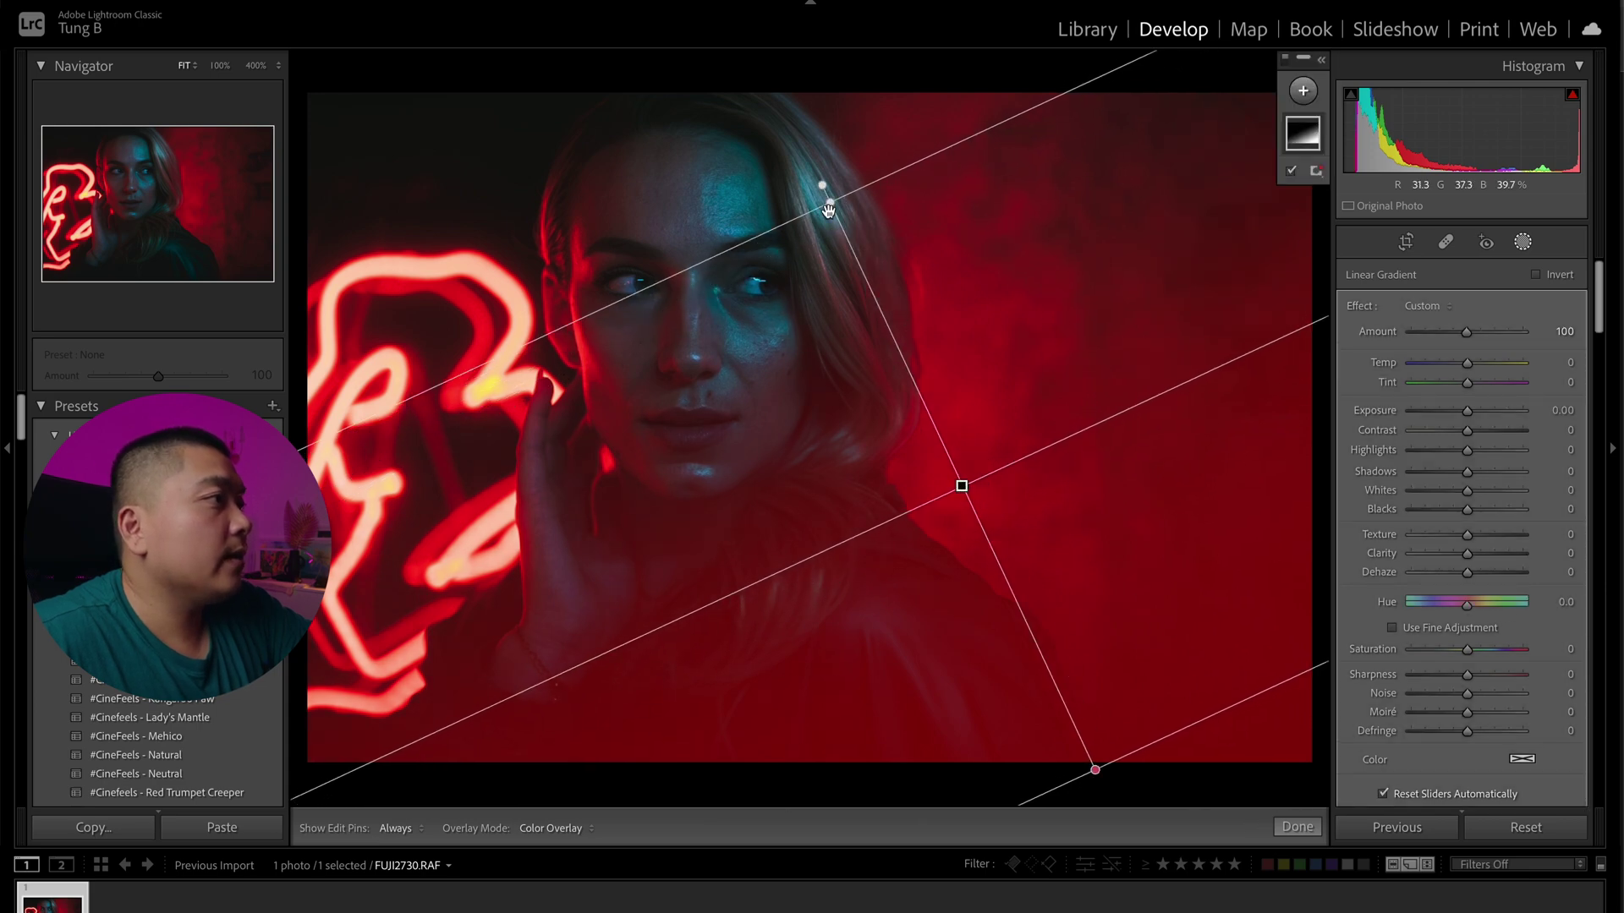
{"action": "left_click_drag", "start_coordinate": [824, 185], "coordinate": [710, 181]}
{"action": "left_click_drag", "start_coordinate": [951, 465], "coordinate": [776, 335]}
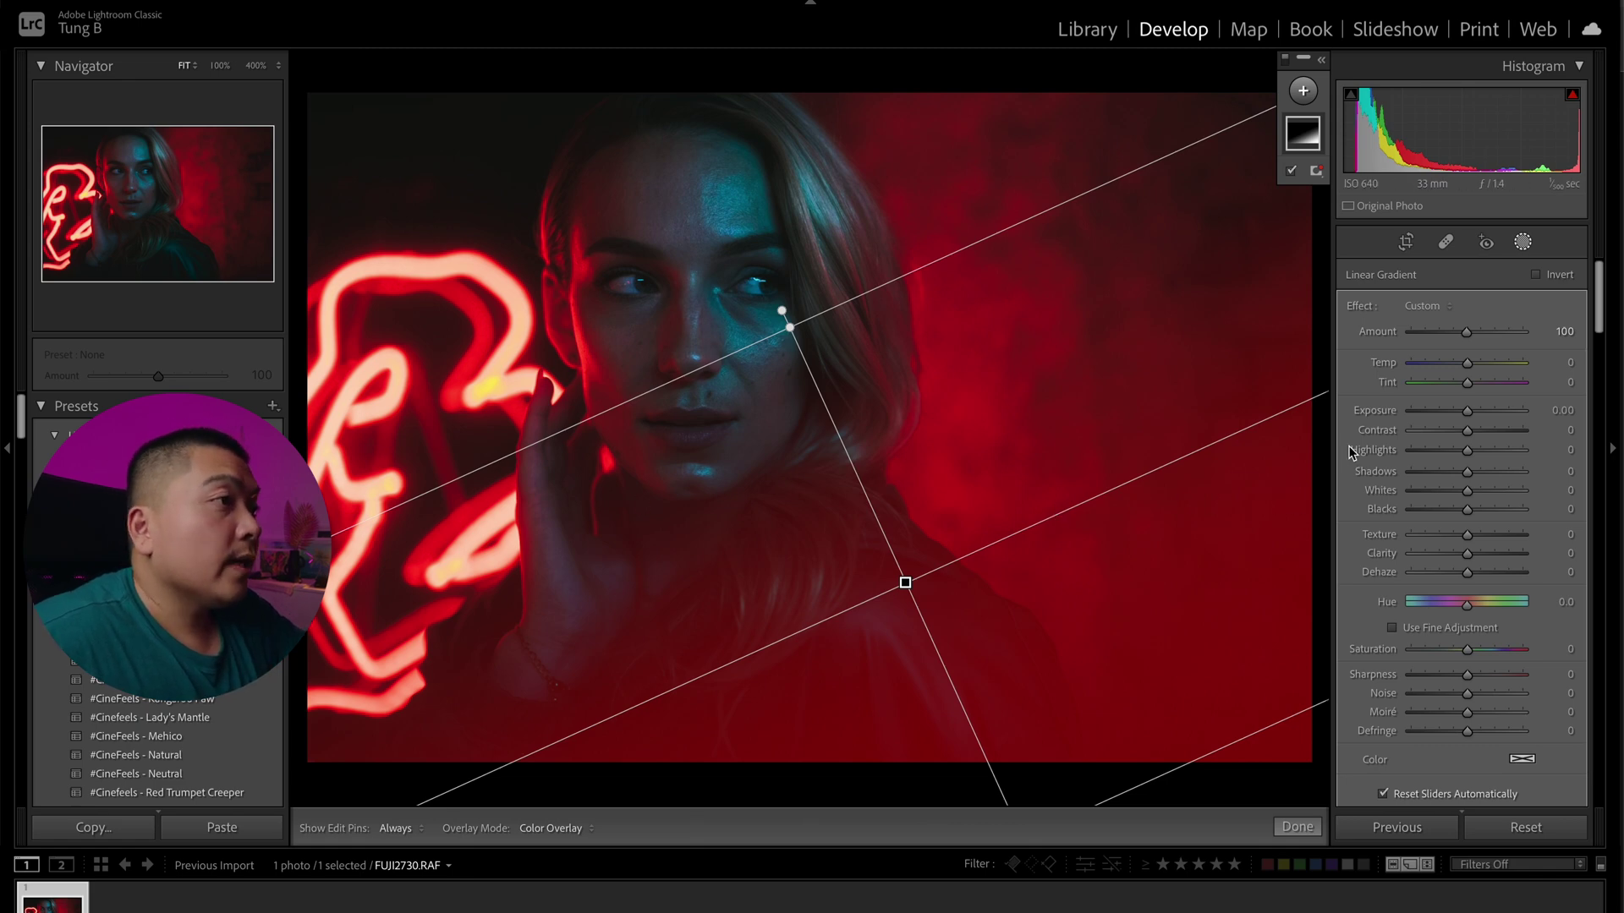
Set the linear gradient mask's exposure to -0.37, temperature to 44 and tint to 46, and finish masking.
{"action": "left_click_drag", "start_coordinate": [1469, 414], "coordinate": [1413, 384]}
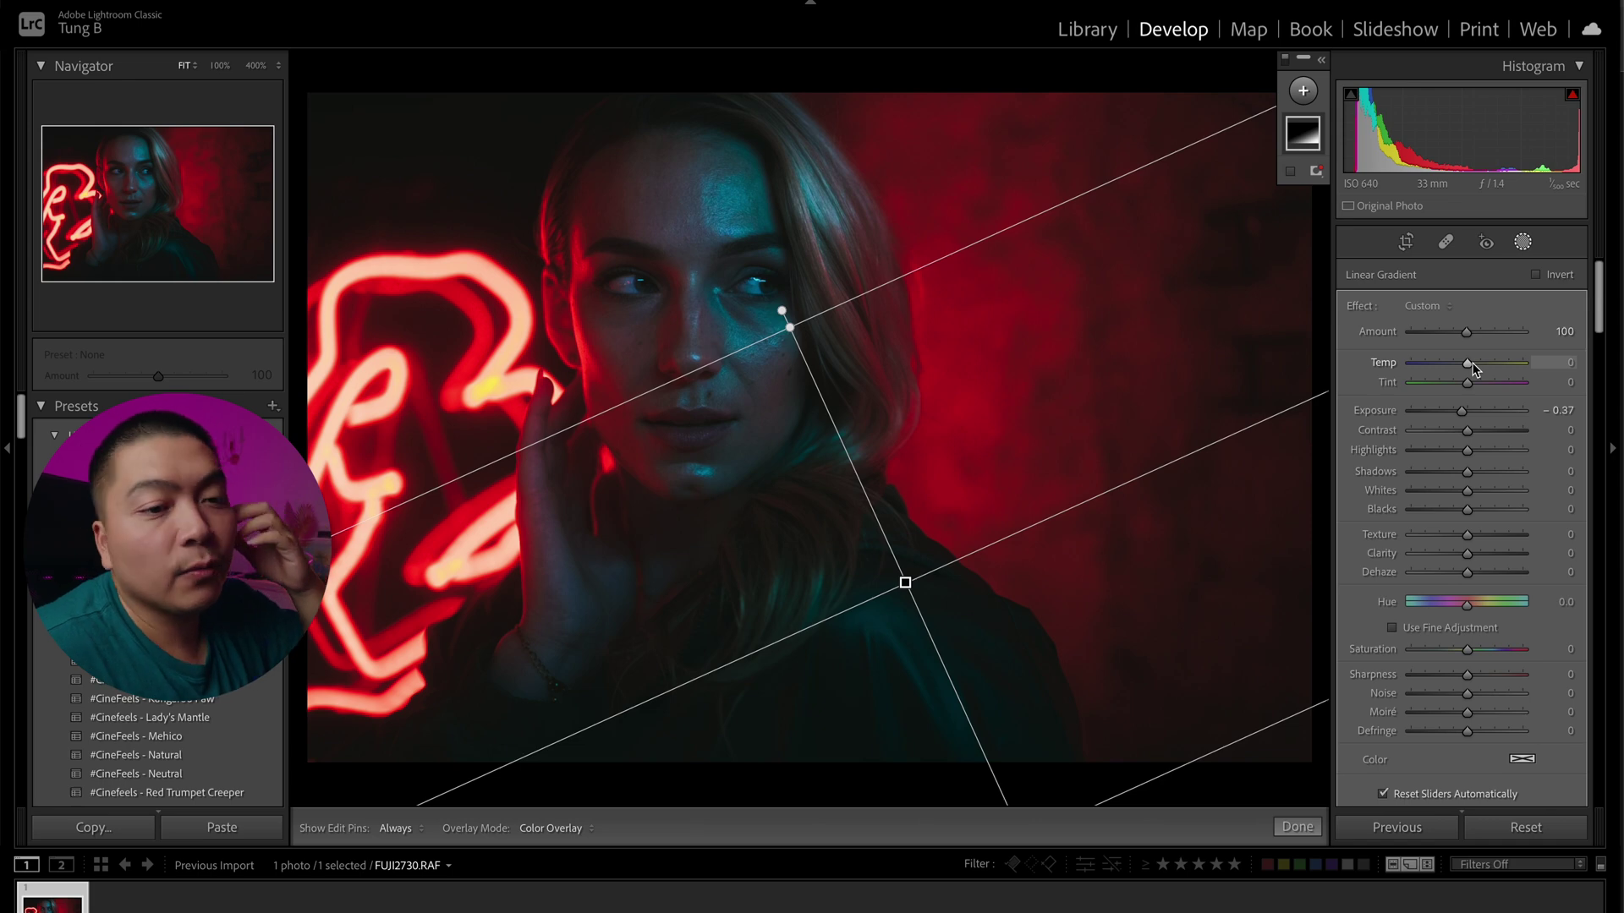
{"action": "mouse_move", "coordinate": [1472, 365]}
{"action": "left_mouse_down"}
{"action": "mouse_move", "coordinate": [1489, 362]}
{"action": "mouse_move", "coordinate": [1443, 364]}
{"action": "mouse_move", "coordinate": [1529, 372]}
{"action": "mouse_move", "coordinate": [1438, 372]}
{"action": "mouse_move", "coordinate": [1530, 372]}
{"action": "mouse_move", "coordinate": [1493, 364]}
{"action": "mouse_move", "coordinate": [1495, 382]}
{"action": "left_mouse_up"}
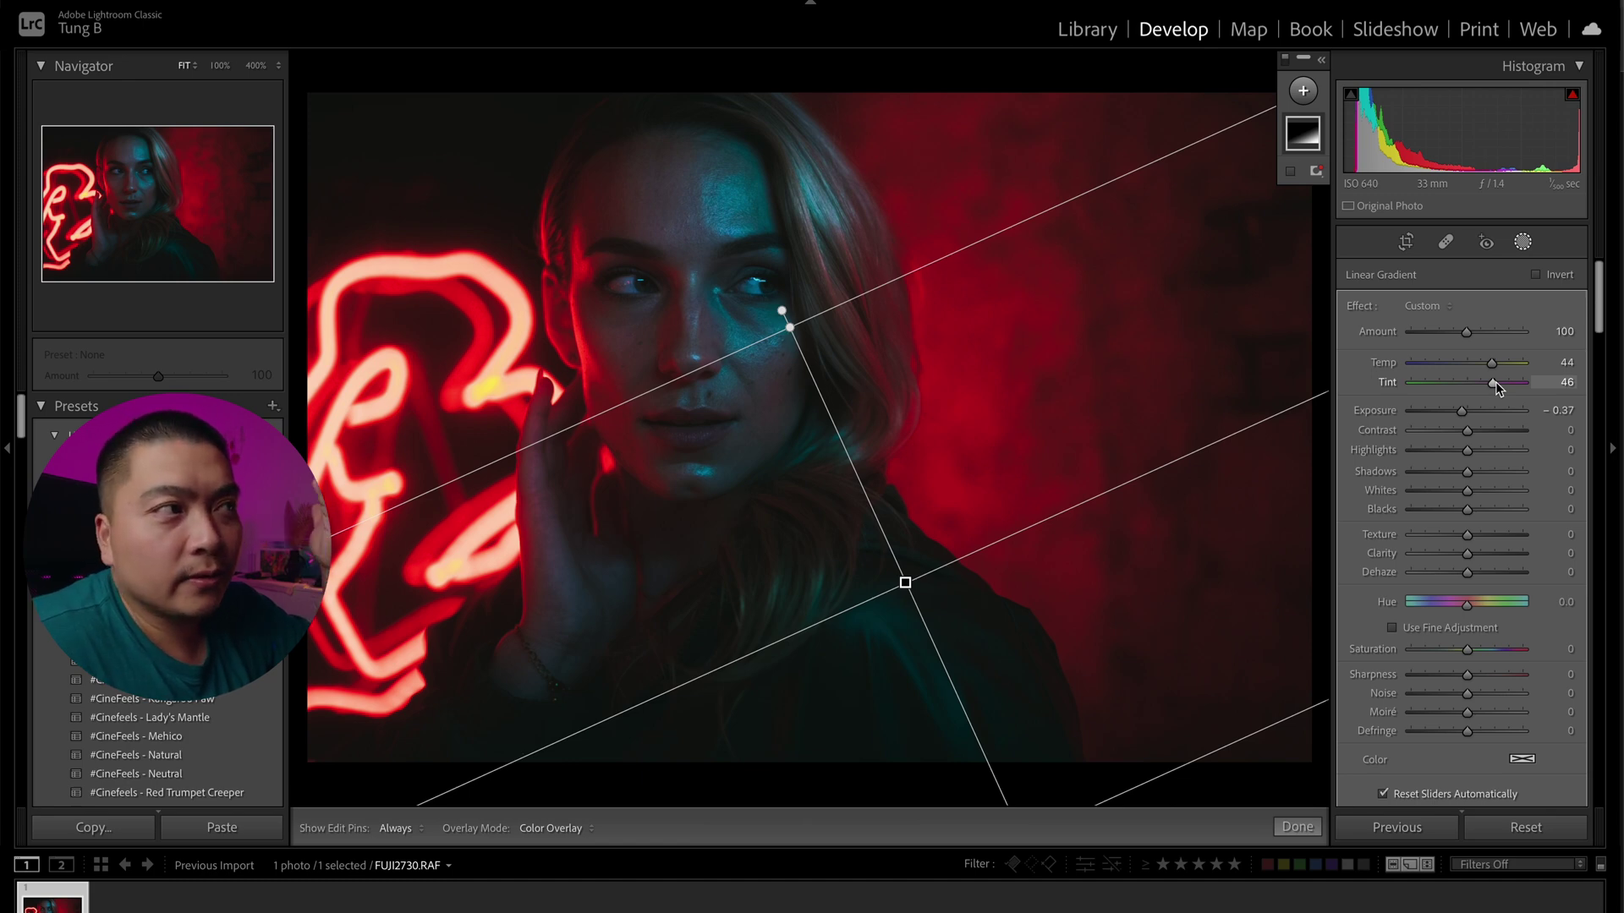
{"action": "left_click", "coordinate": [1298, 827]}
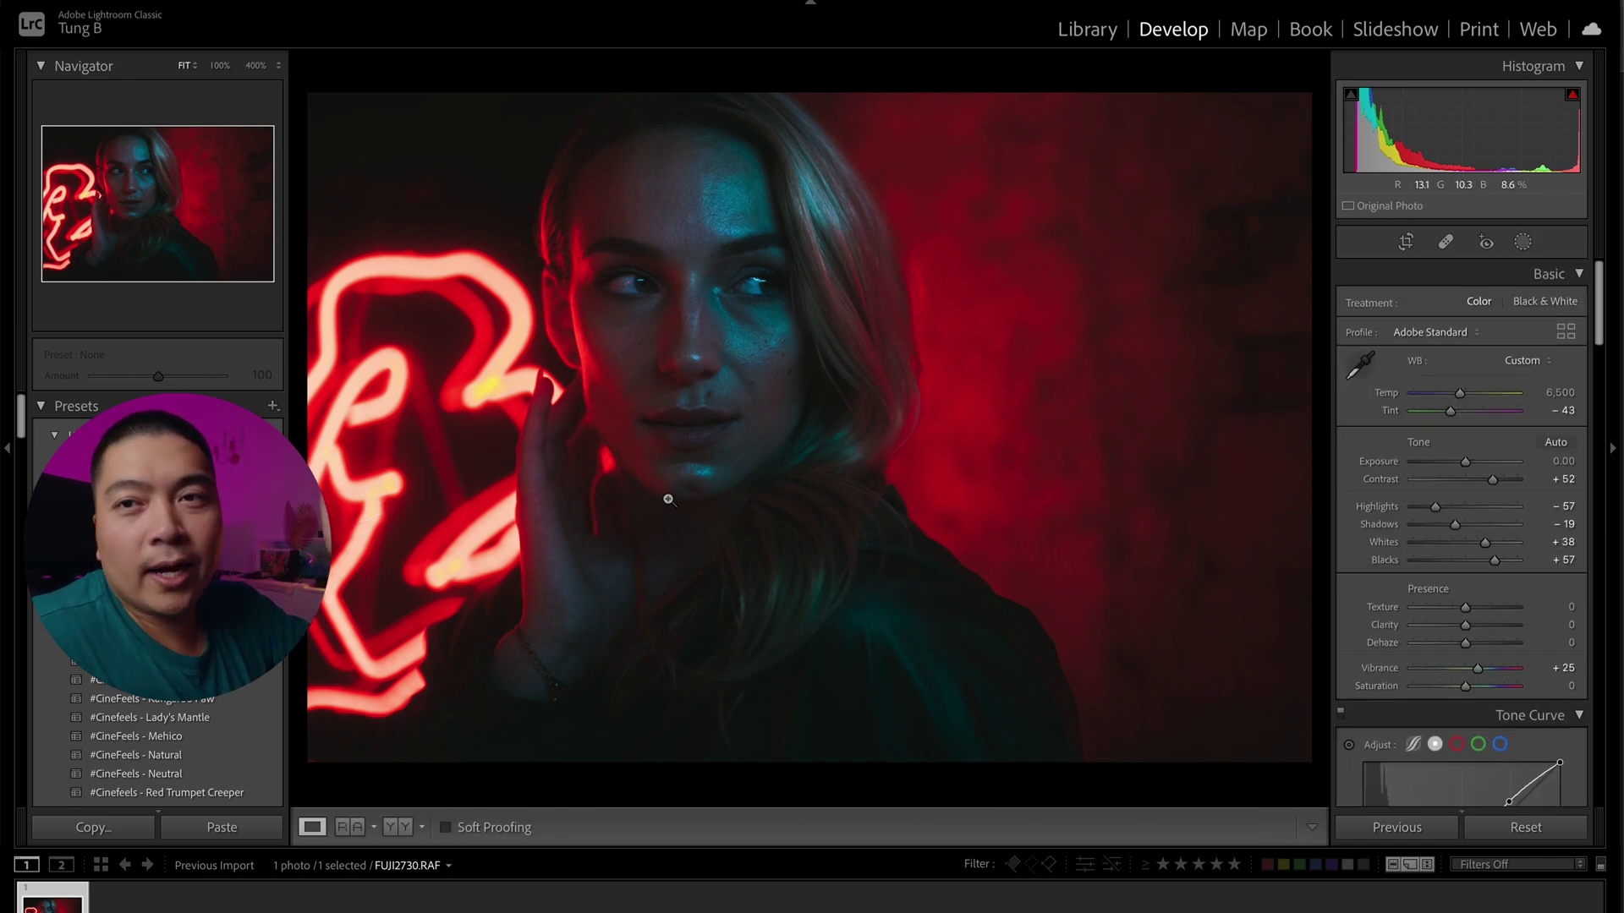
Add a Select Subject mask, invert it to cover the background, and set its exposure to -0.14.
{"action": "left_click", "coordinate": [1522, 242]}
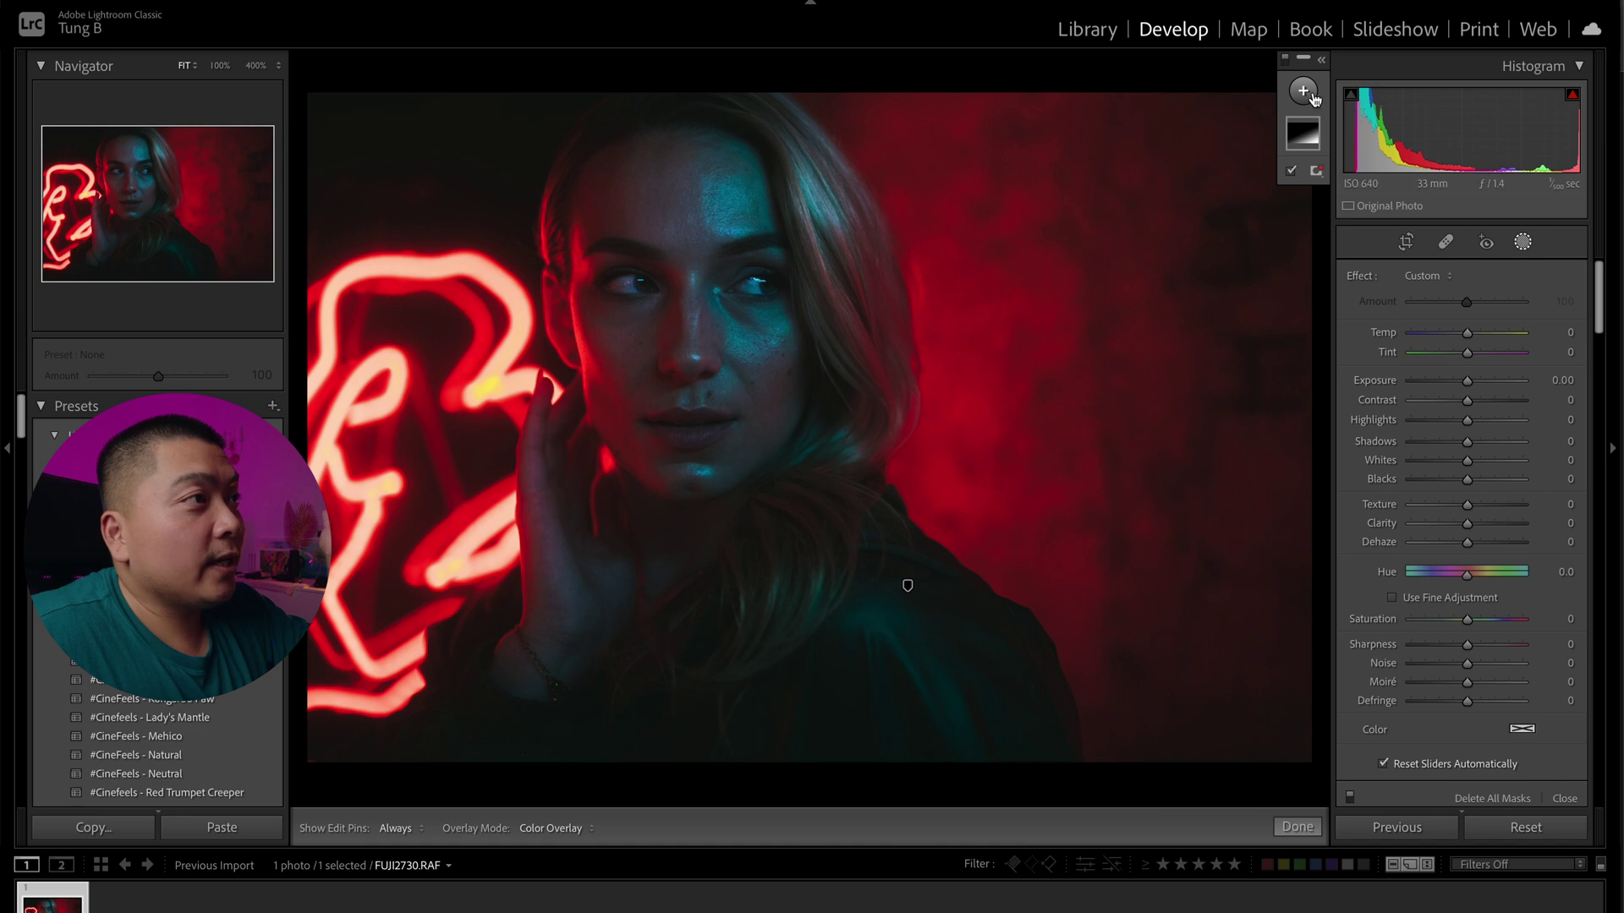
{"action": "left_click", "coordinate": [1307, 93]}
{"action": "left_click", "coordinate": [1324, 126]}
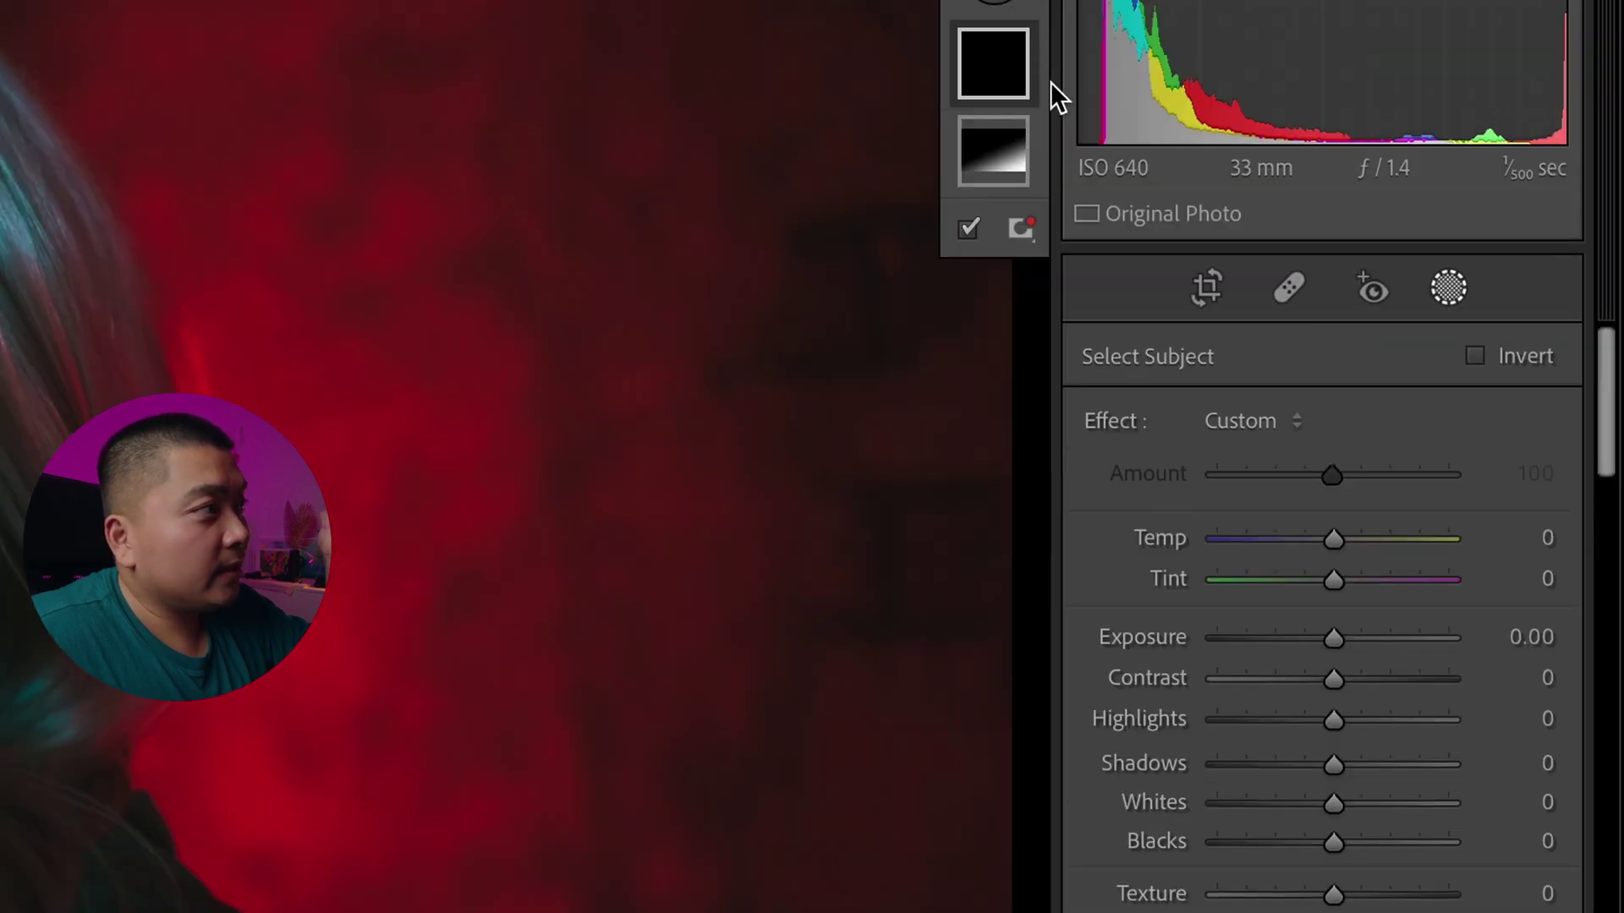
{"action": "left_click", "coordinate": [1474, 356]}
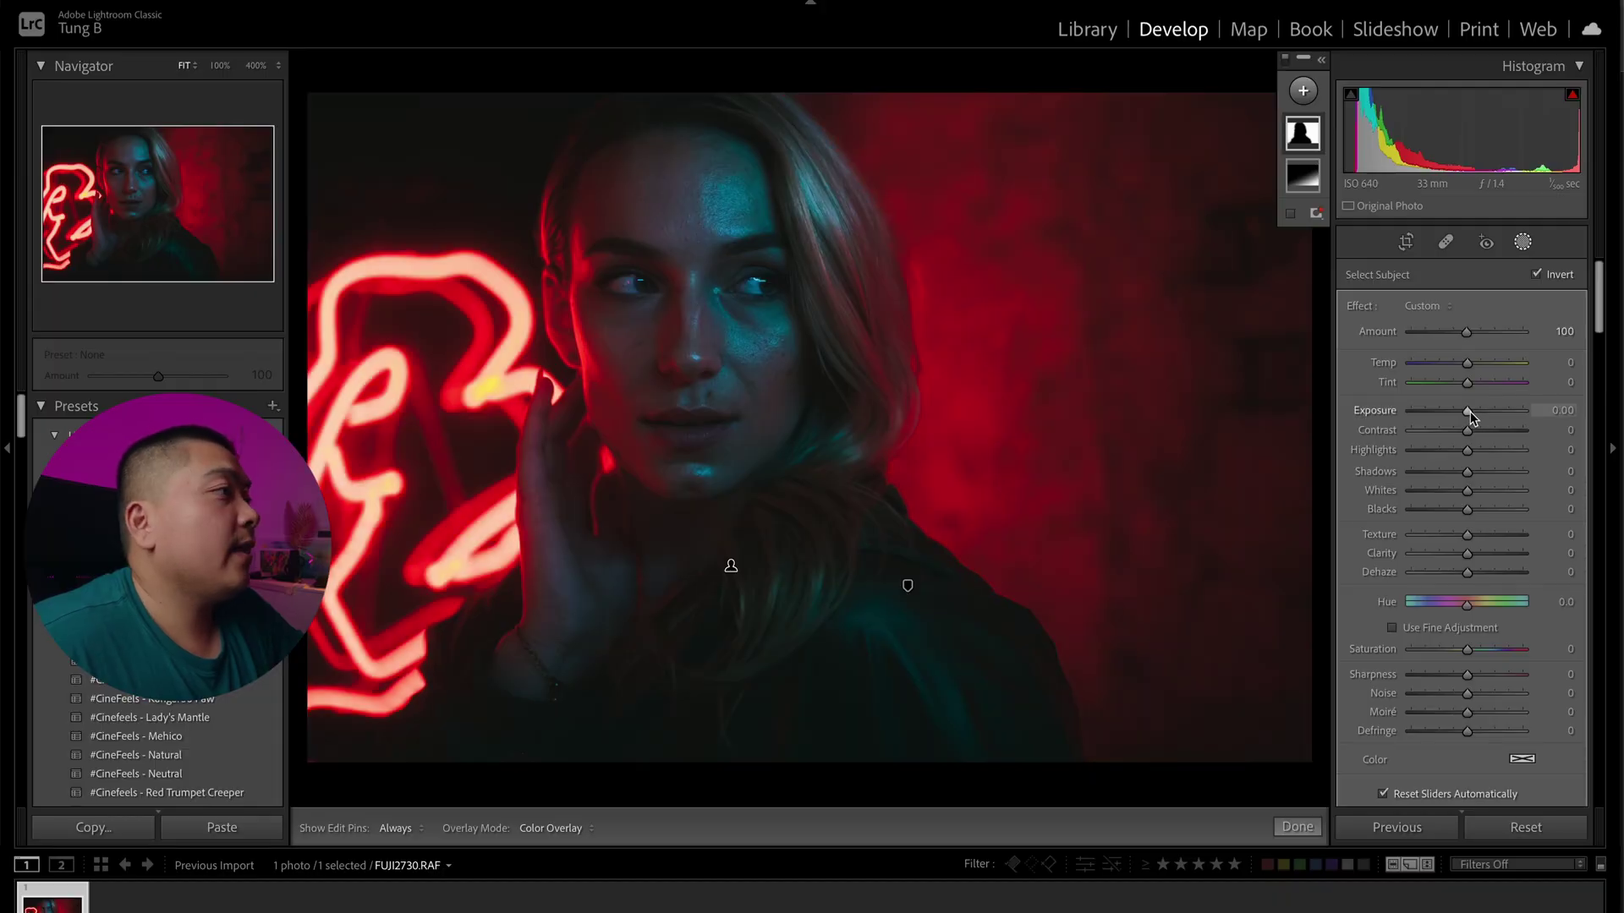
{"action": "mouse_move", "coordinate": [1471, 414]}
{"action": "left_mouse_down"}
{"action": "mouse_move", "coordinate": [1507, 414]}
{"action": "mouse_move", "coordinate": [1464, 413]}
{"action": "left_mouse_up"}
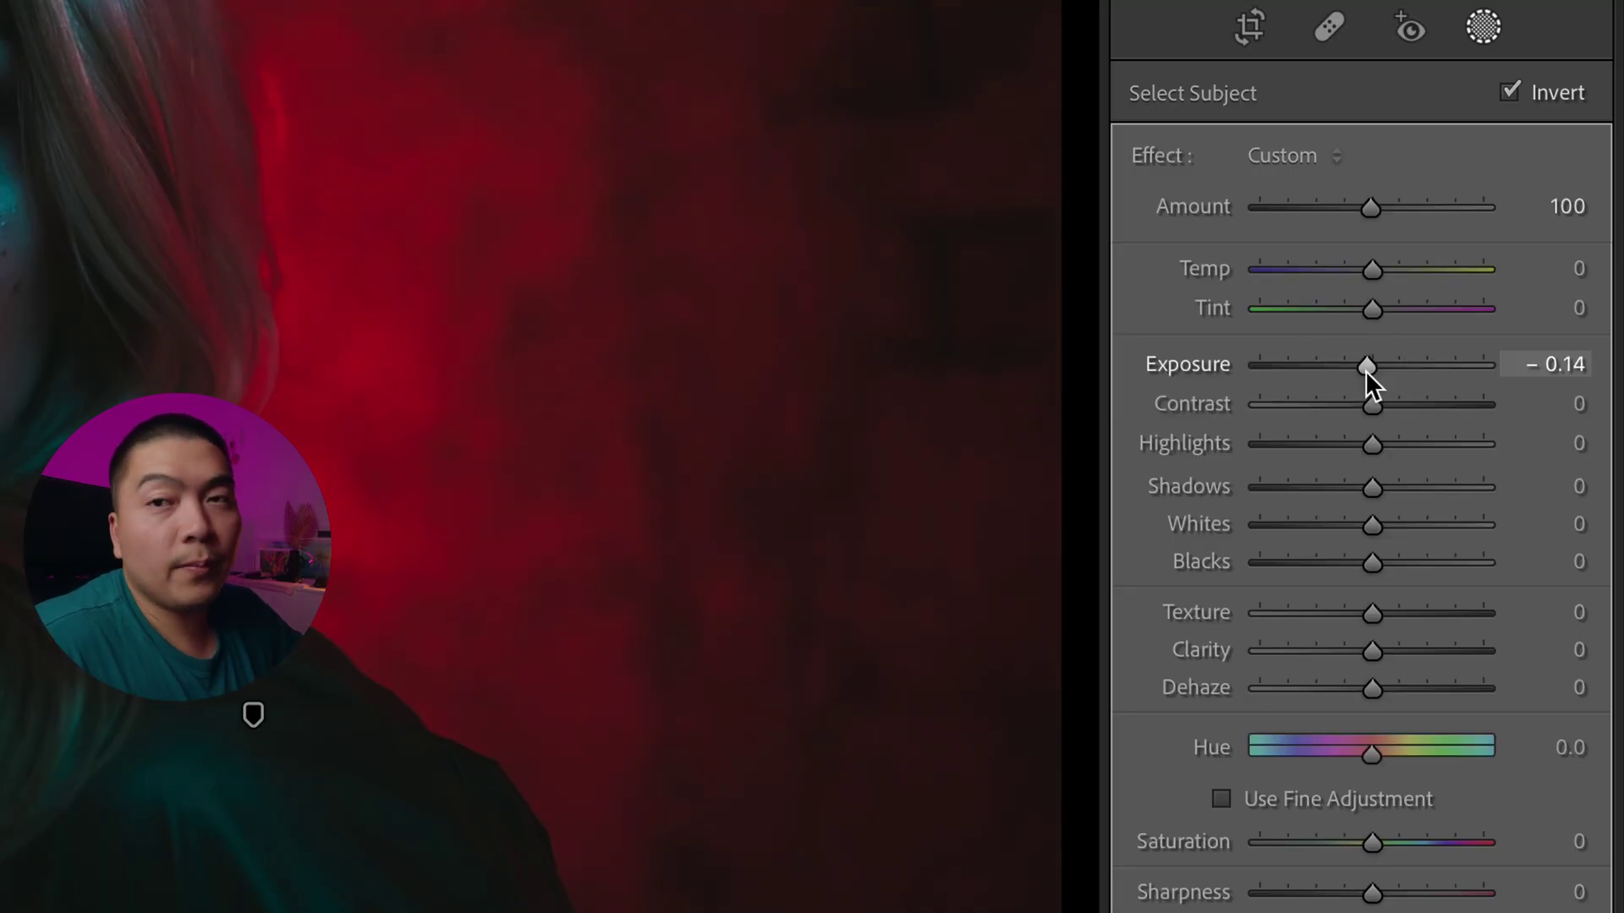
Add a second Select Subject mask covering the woman and hide the mask overlay.
{"action": "left_click", "coordinate": [1303, 90]}
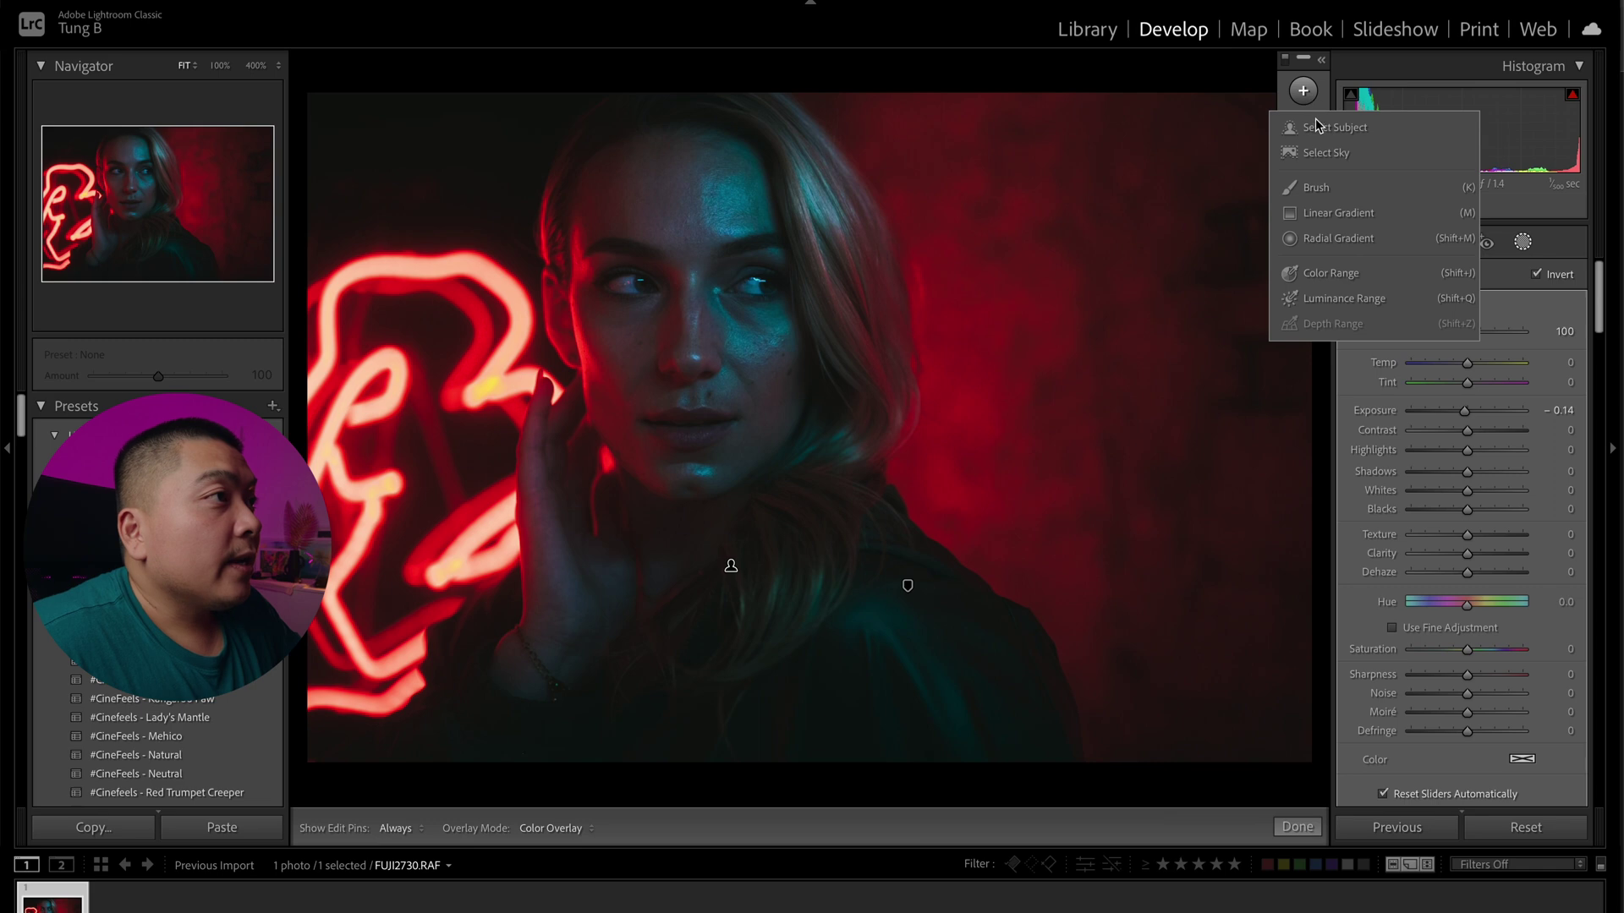
{"action": "left_click", "coordinate": [1316, 127]}
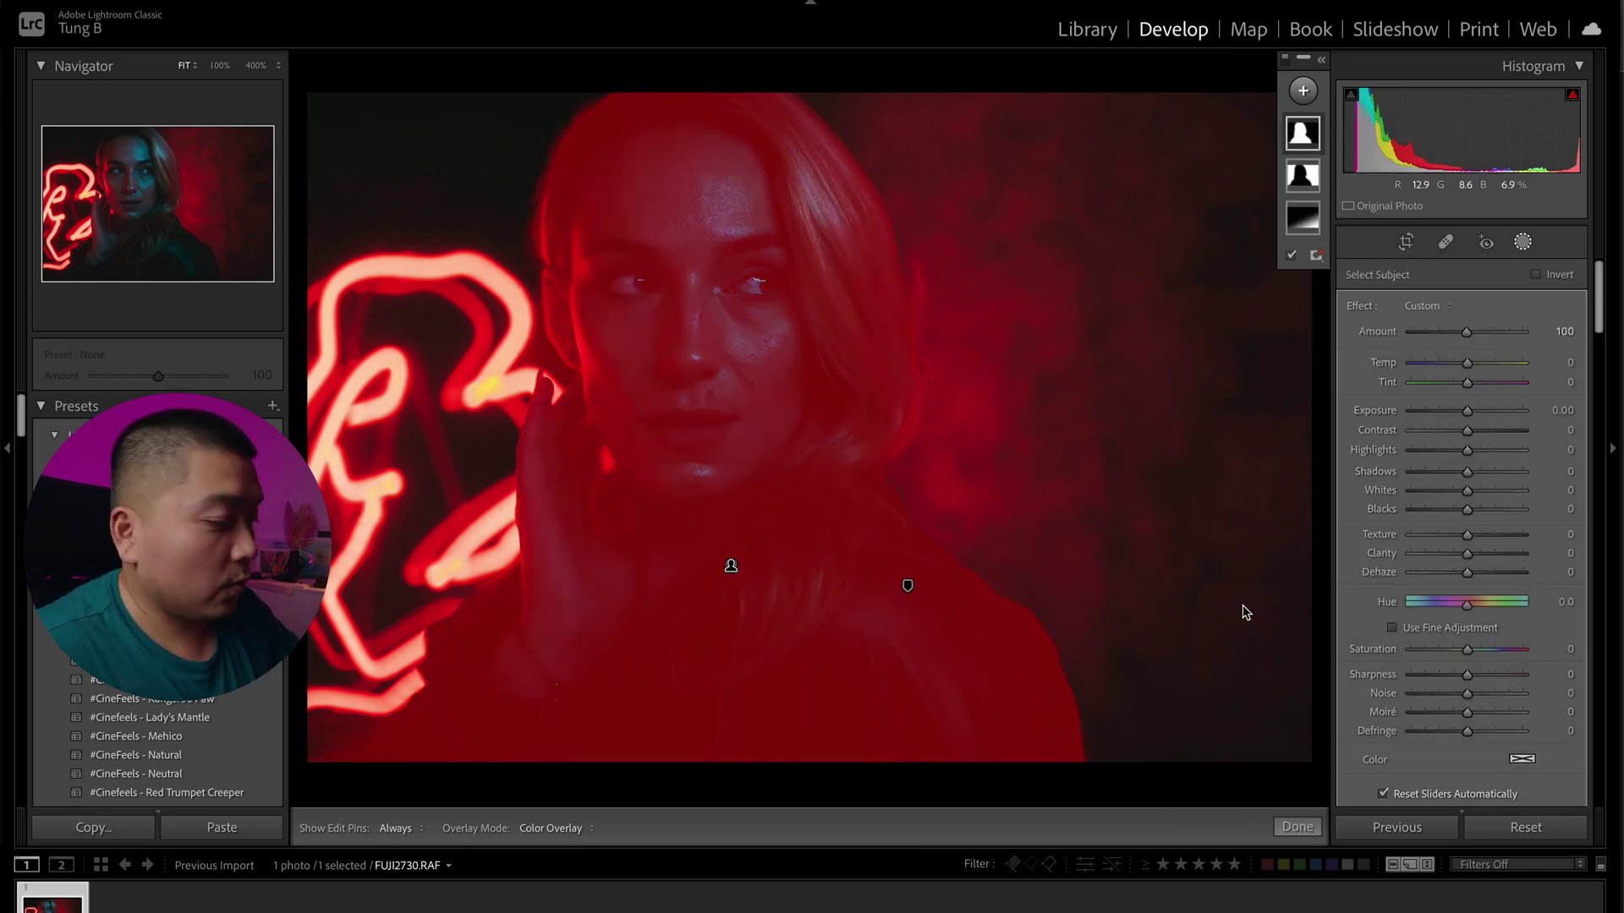
{"action": "key", "text": "o"}
Set the woman's subject mask to exposure 0.11, highlights 19 and temperature 4, and fine-tune its tint.
{"action": "left_click_drag", "start_coordinate": [1468, 409], "coordinate": [1471, 412]}
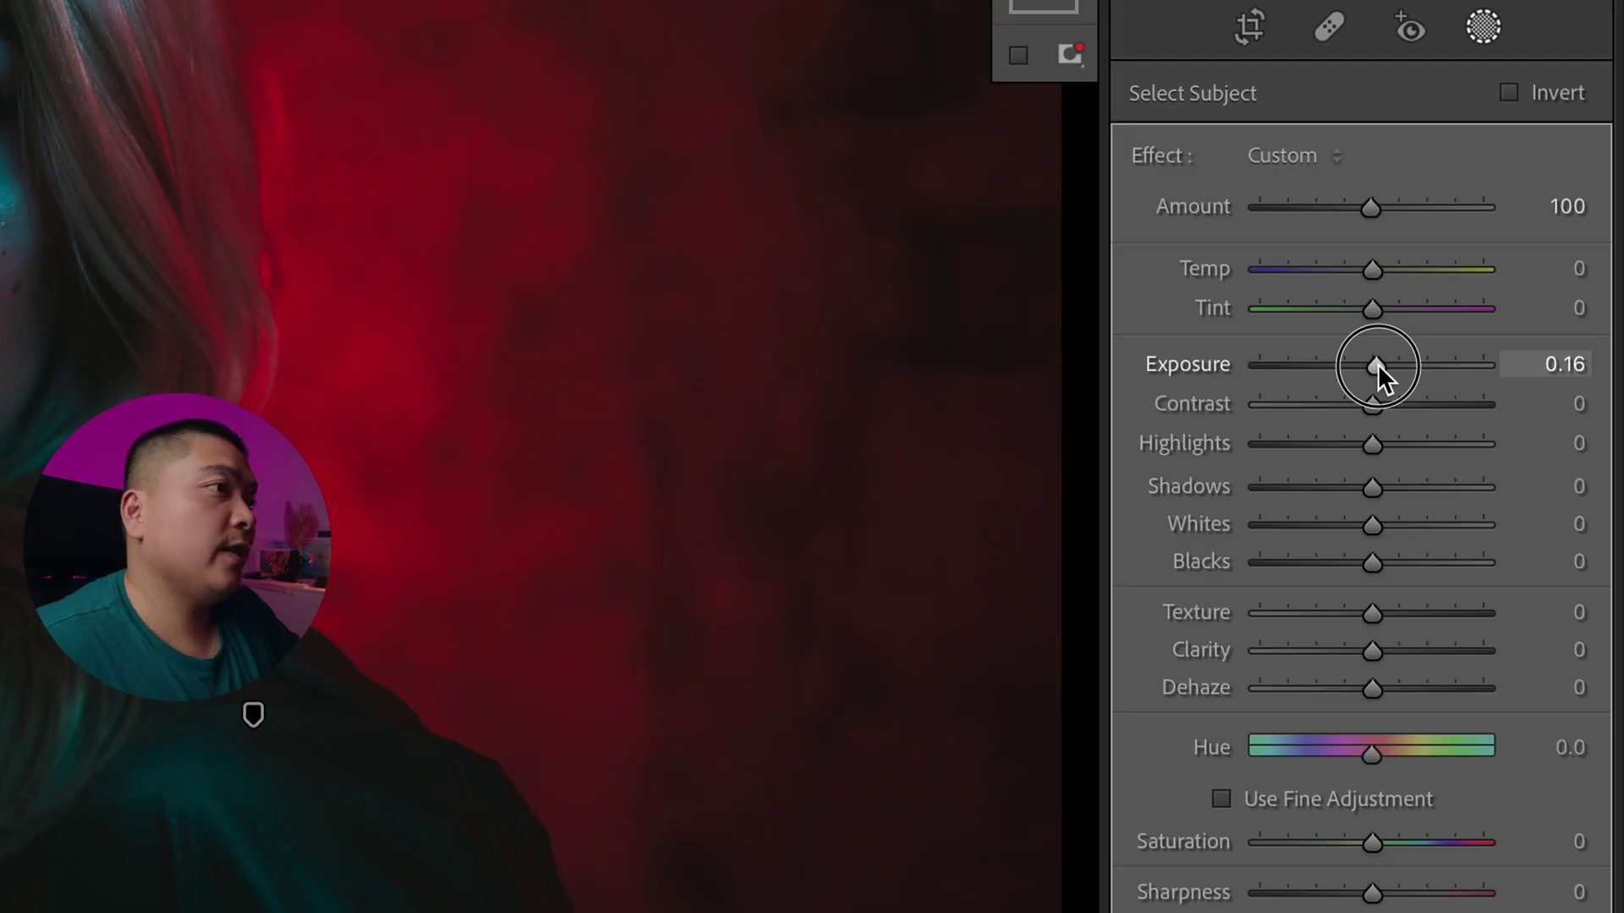
{"action": "left_click_drag", "start_coordinate": [1377, 364], "coordinate": [1376, 364]}
{"action": "left_click_drag", "start_coordinate": [1387, 449], "coordinate": [1480, 450]}
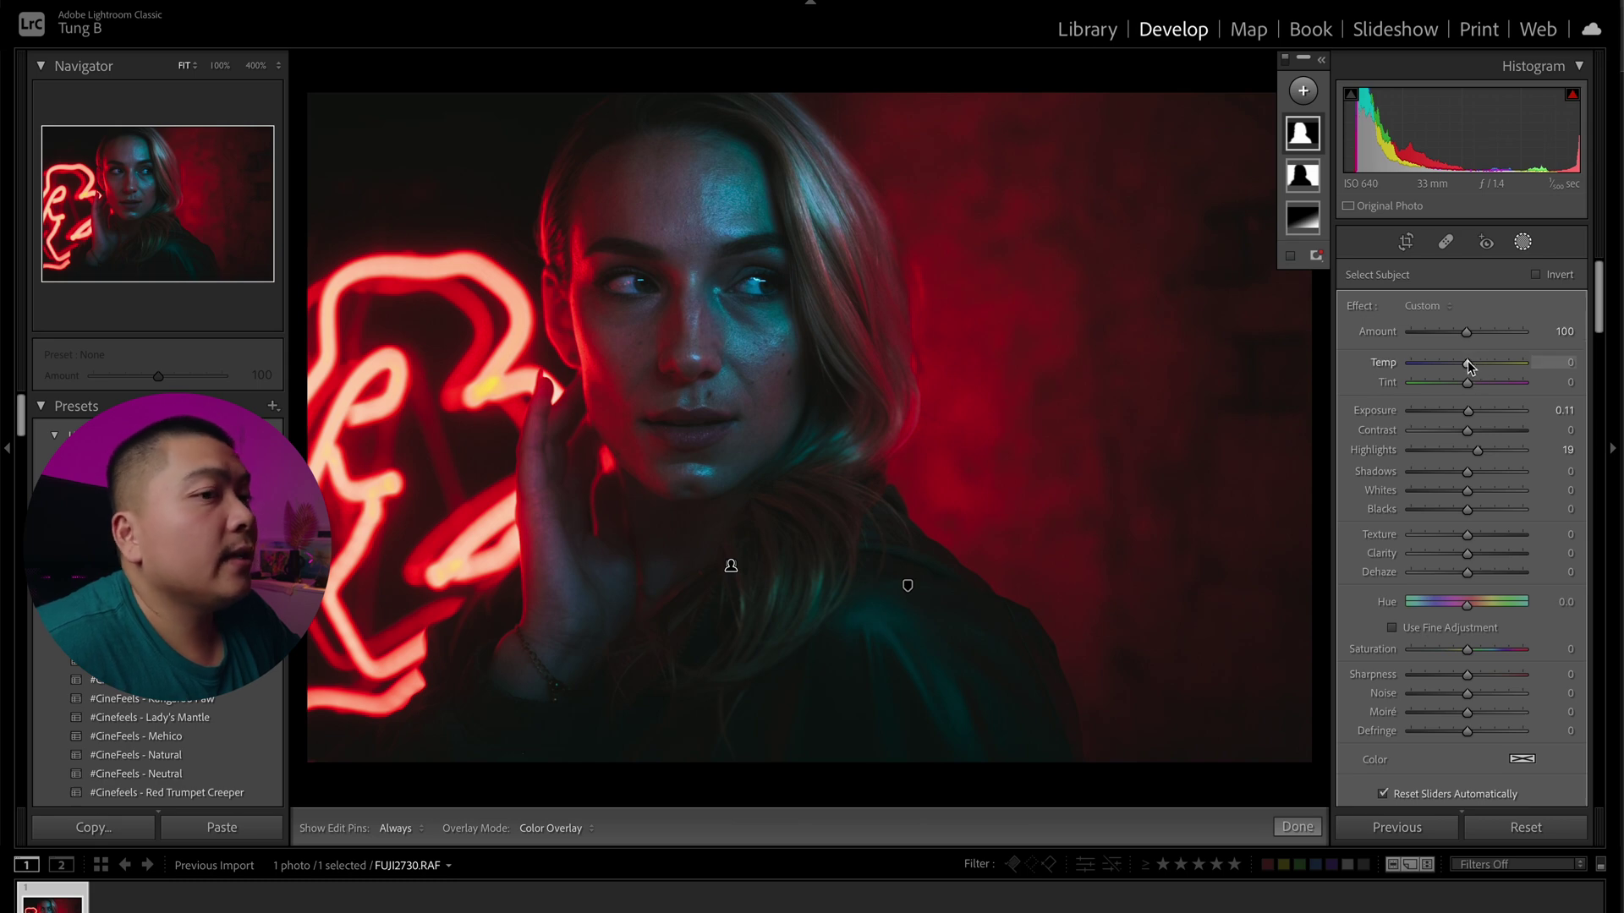
{"action": "left_click_drag", "start_coordinate": [1468, 362], "coordinate": [1465, 382]}
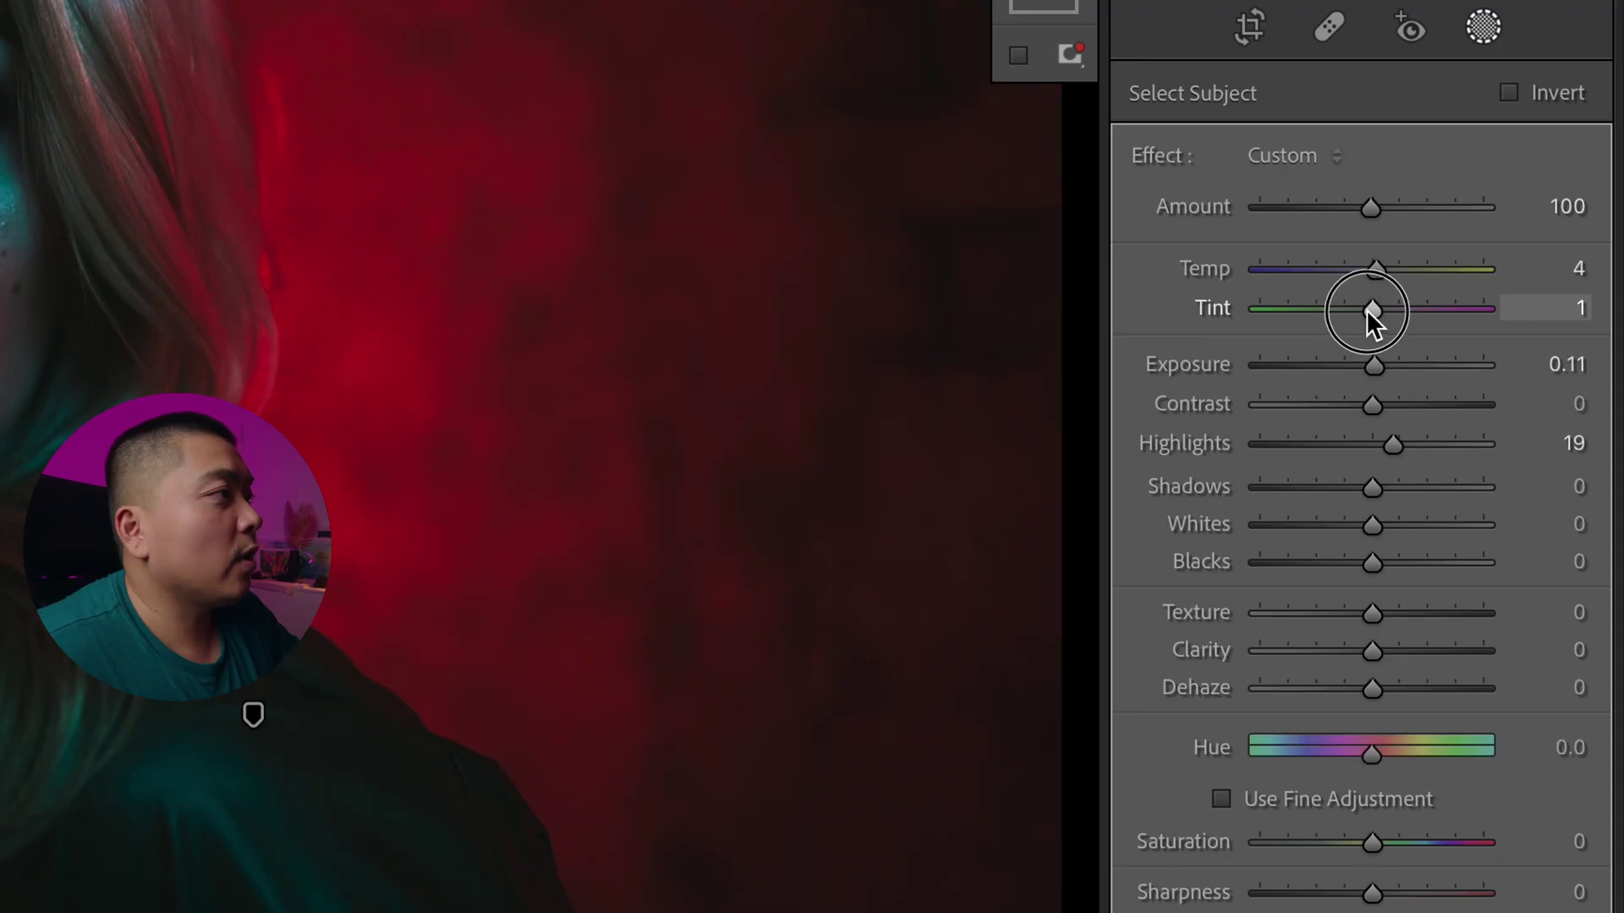
{"action": "left_click_drag", "start_coordinate": [1367, 308], "coordinate": [1374, 308]}
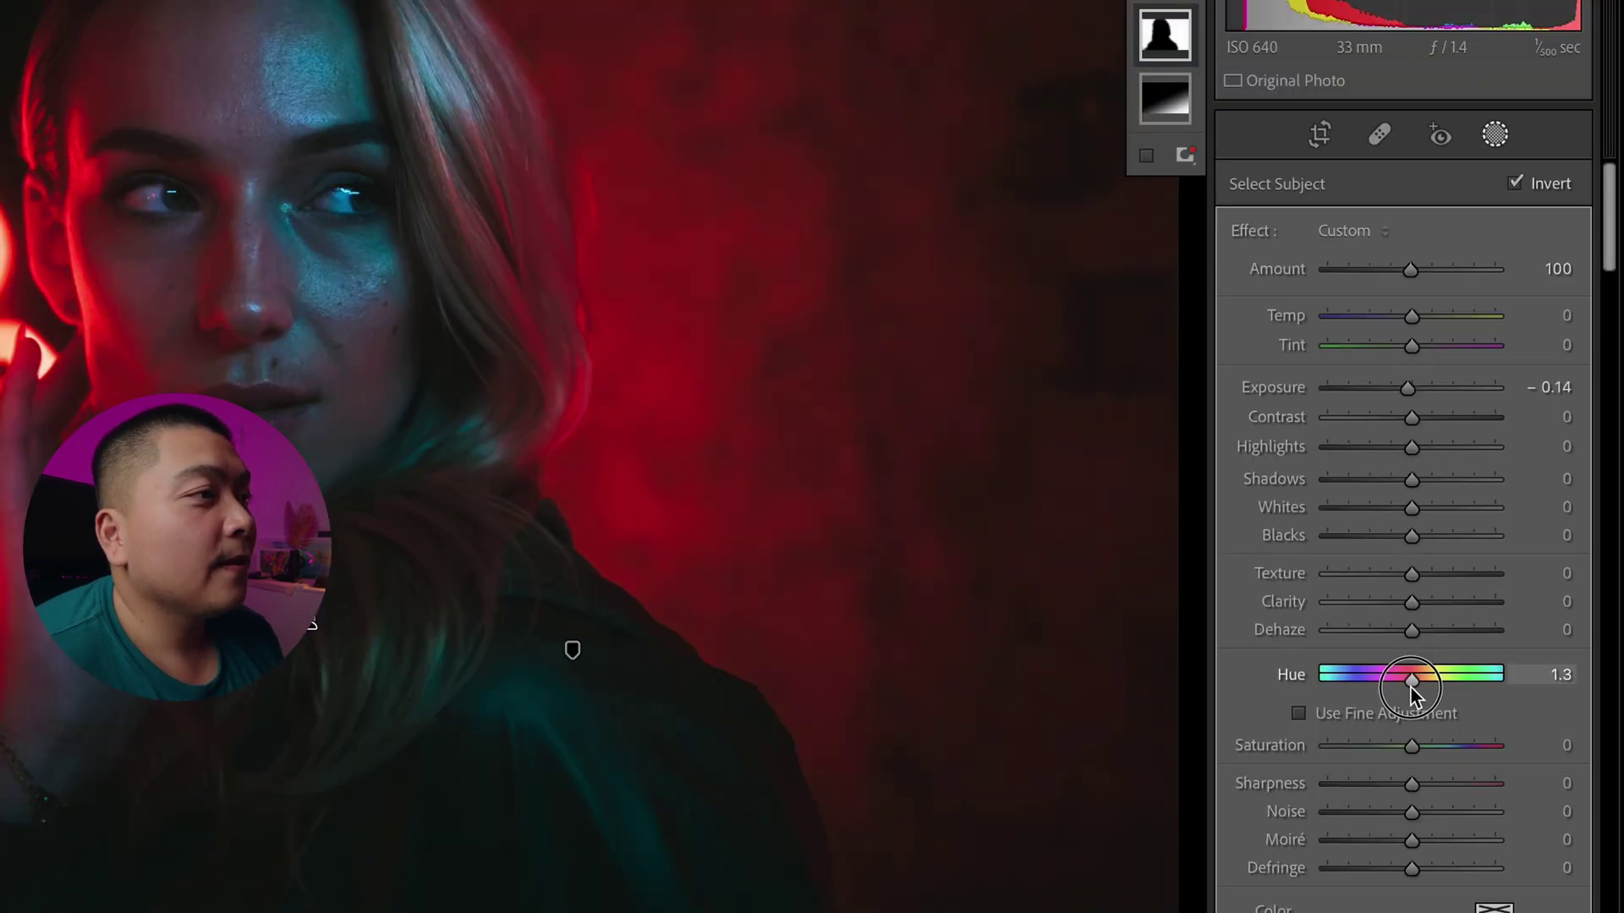
Shift the inverted background mask's hue to -4.7, and preview the photo with all masks switched off.
{"action": "left_click", "coordinate": [1465, 606]}
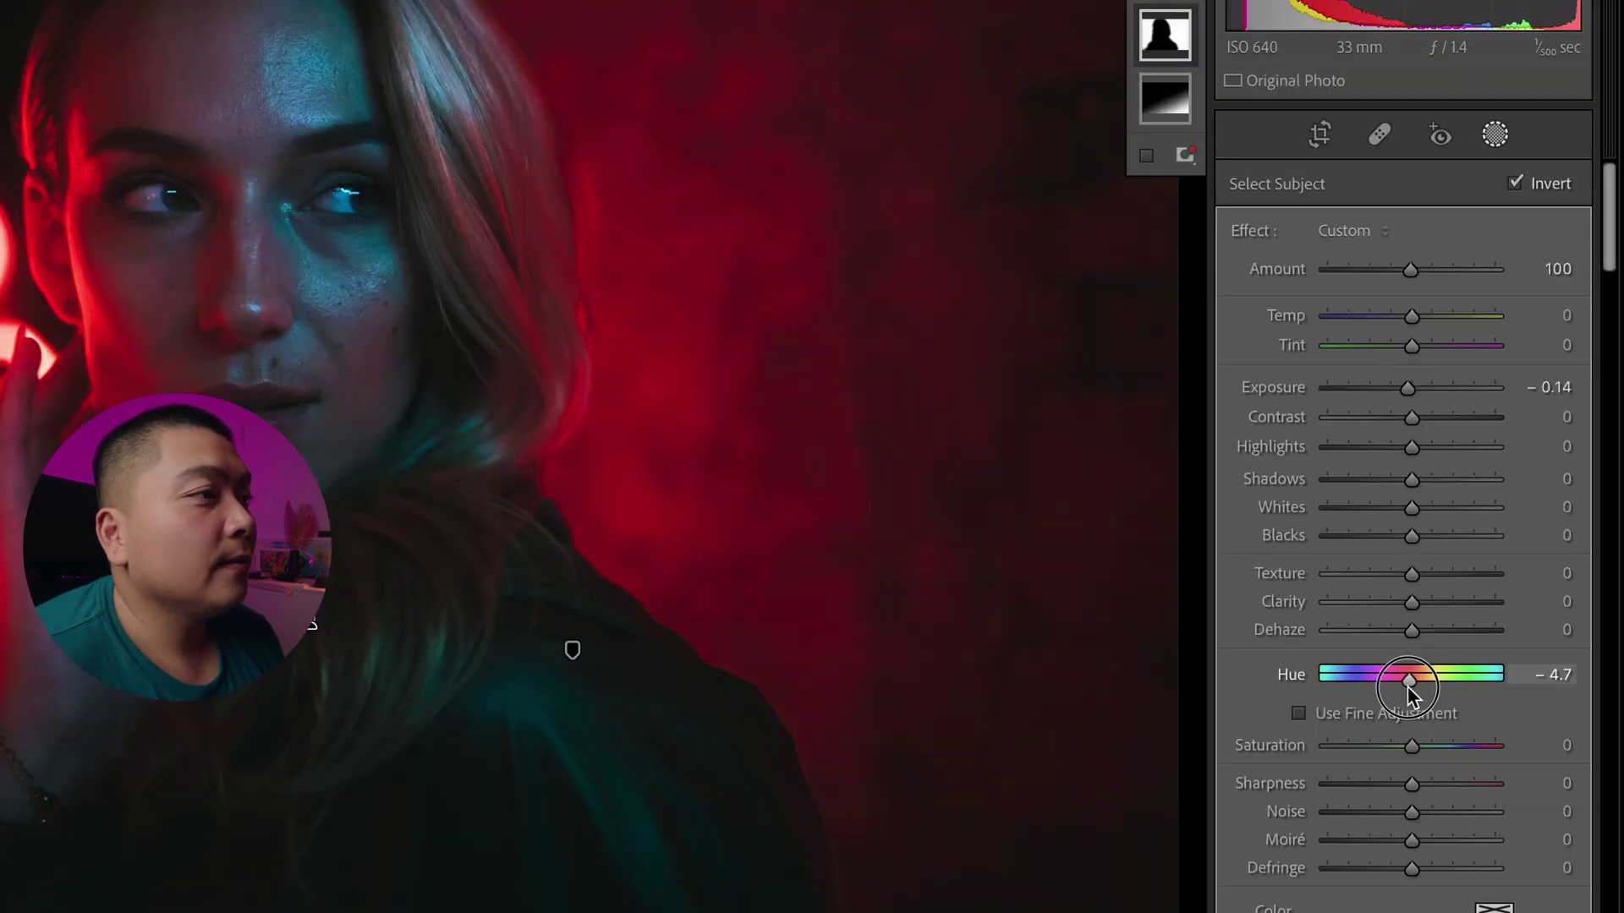
{"action": "left_click_drag", "start_coordinate": [1407, 687], "coordinate": [1408, 688]}
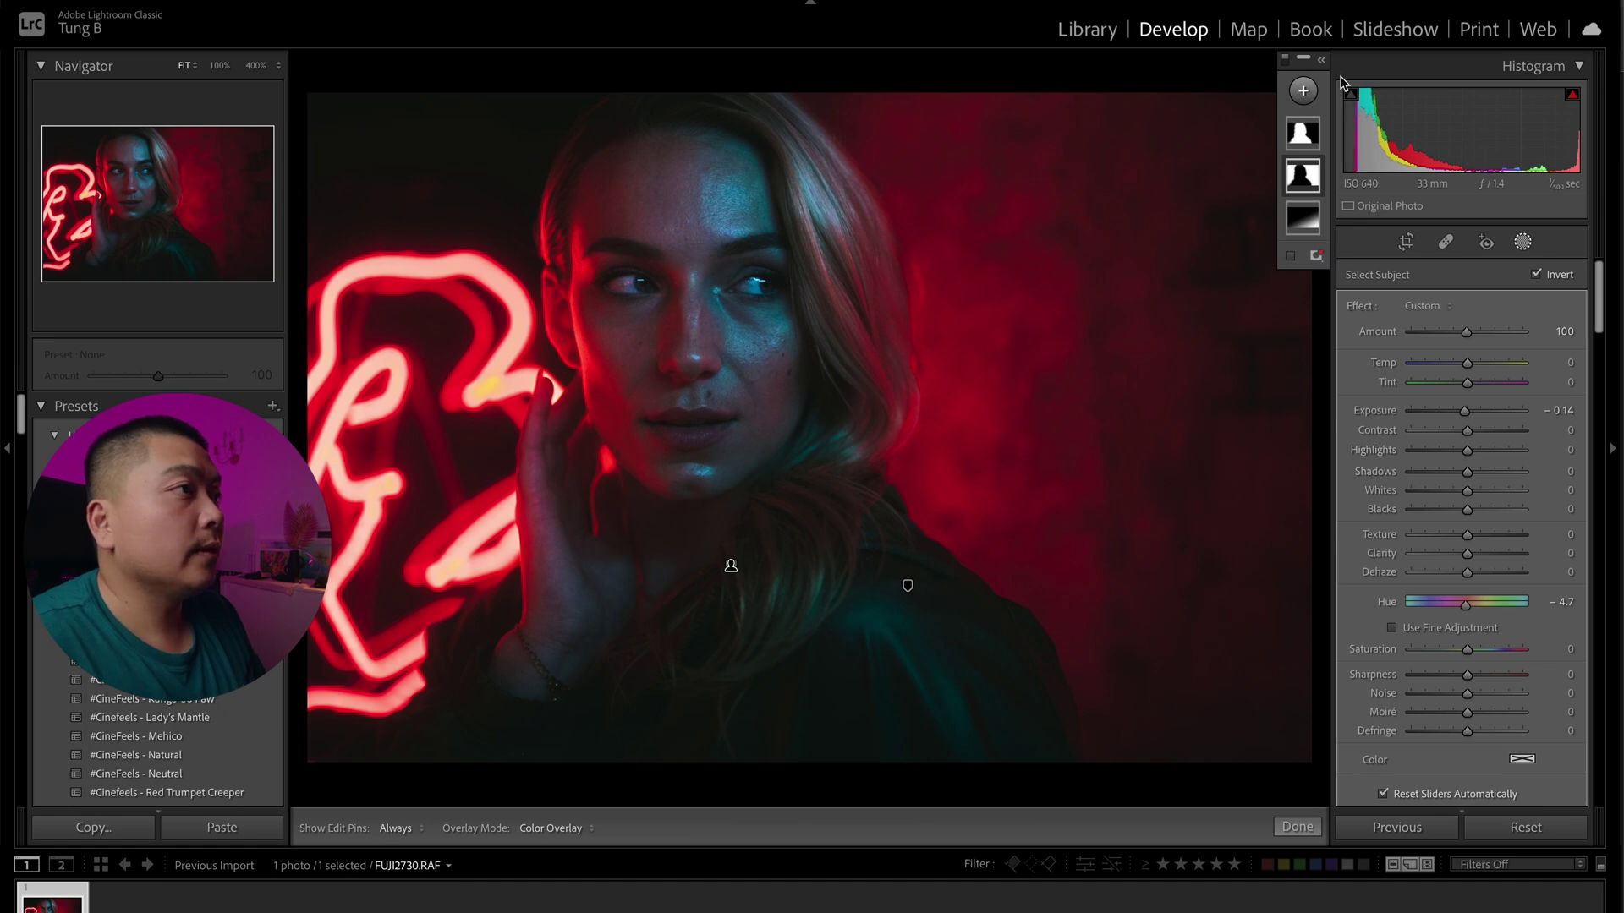
{"action": "left_click", "coordinate": [1286, 61]}
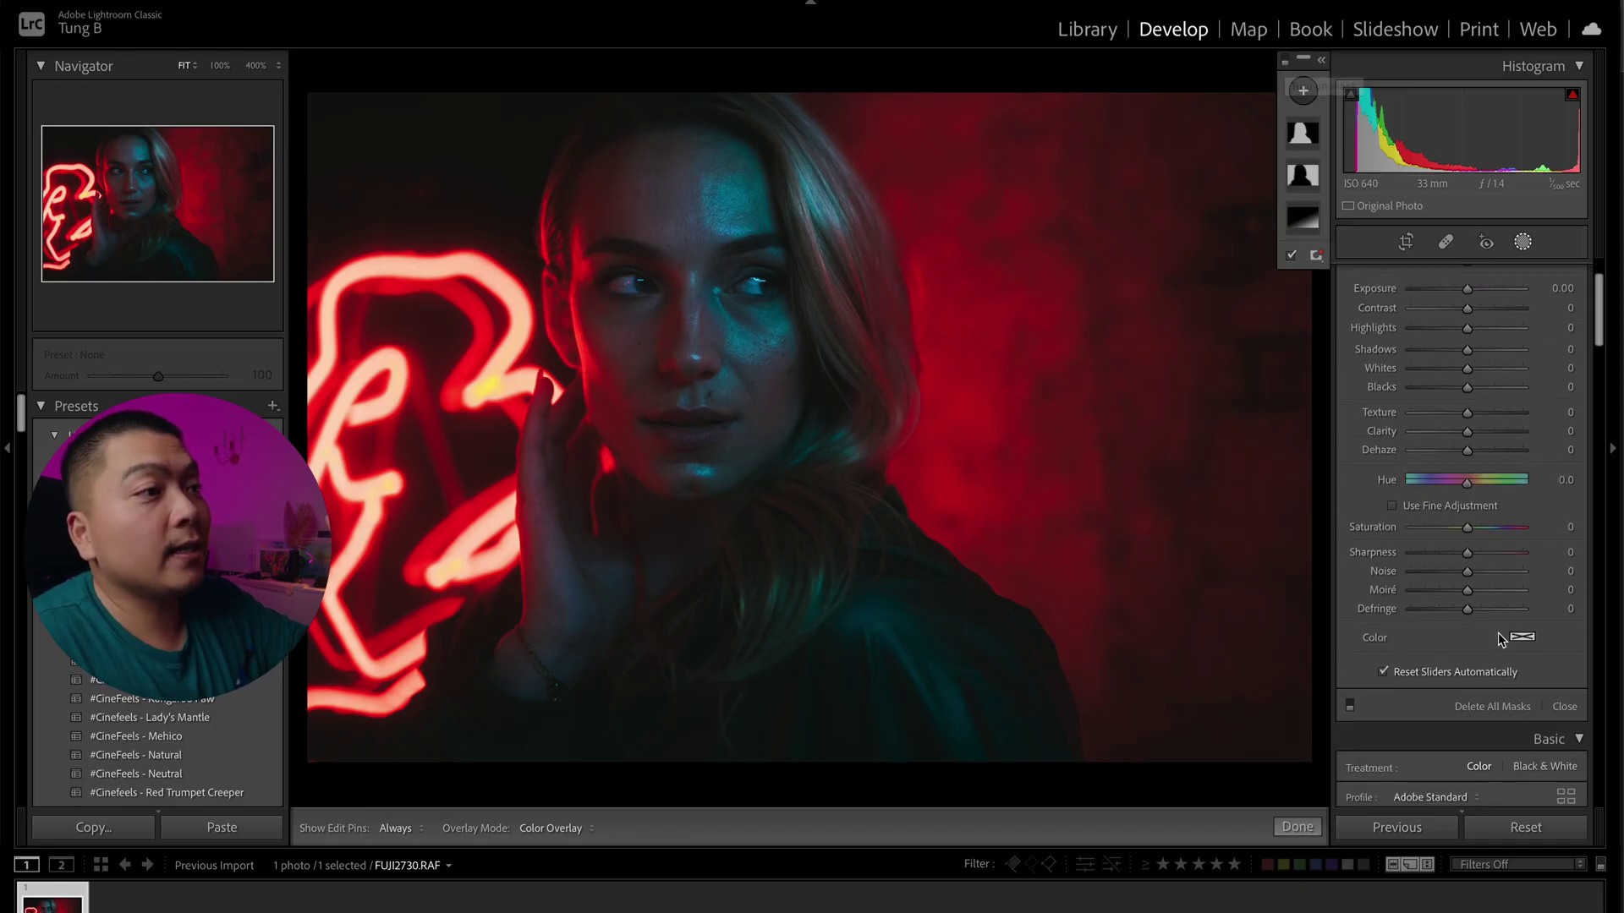
Review the develop settings, close masking, and compare the finished edit with the unedited photo.
{"action": "scroll", "coordinate": [1499, 638], "scroll_direction": "down", "scroll_amount": 10}
{"action": "scroll", "coordinate": [1499, 640], "scroll_direction": "down", "scroll_amount": 12}
{"action": "scroll", "coordinate": [1500, 640], "scroll_direction": "up", "scroll_amount": 20}
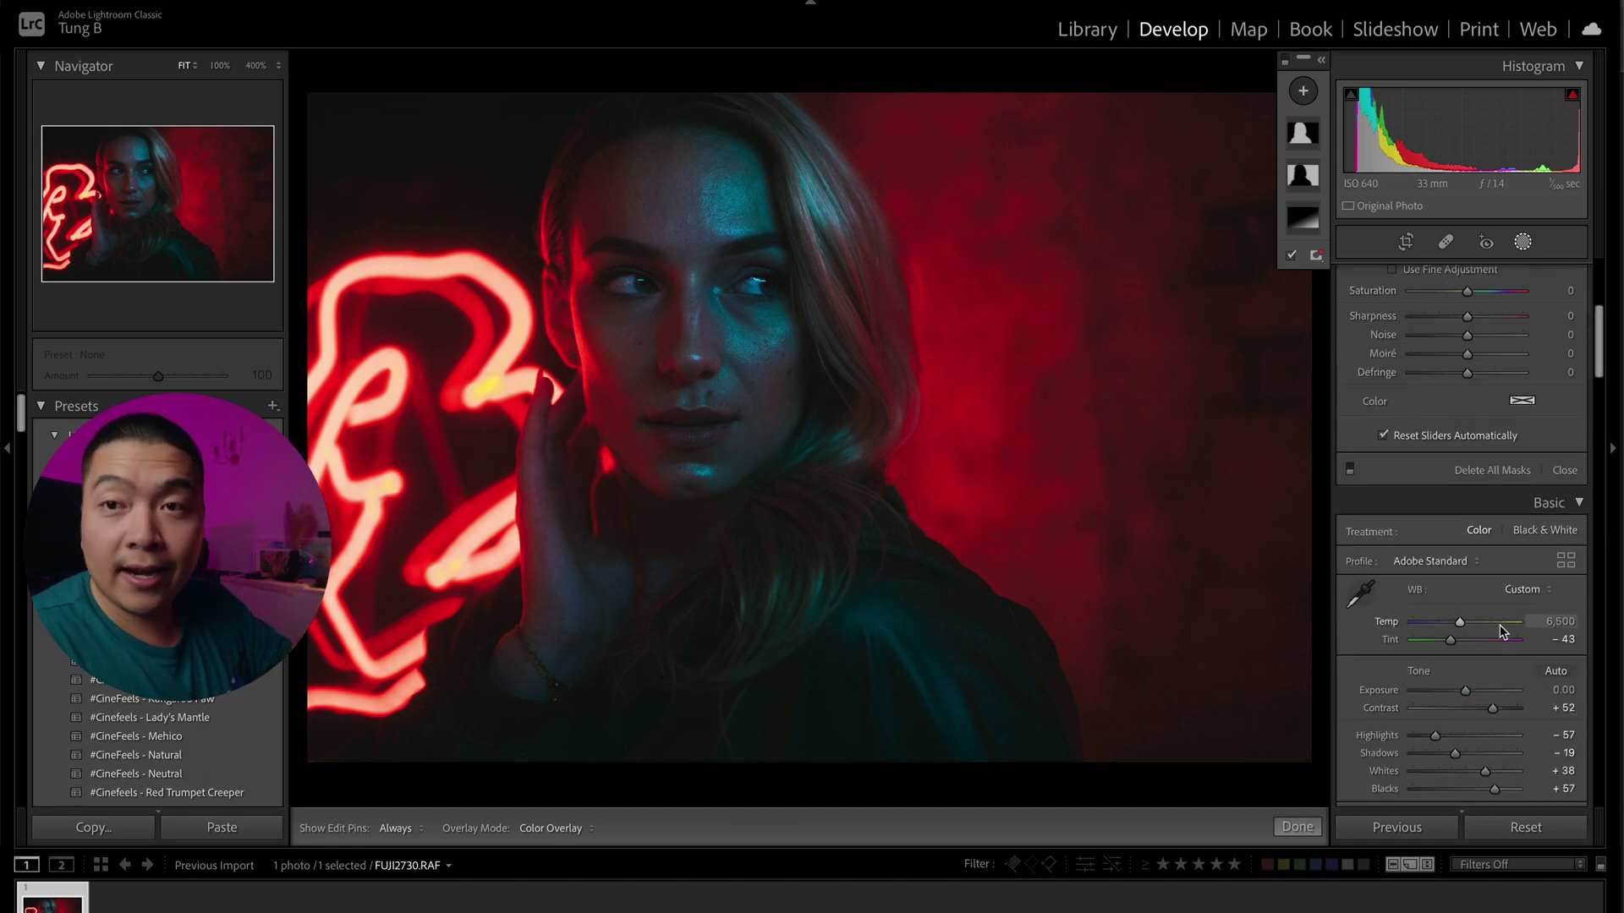
{"action": "scroll", "coordinate": [1499, 630], "scroll_direction": "up", "scroll_amount": 5}
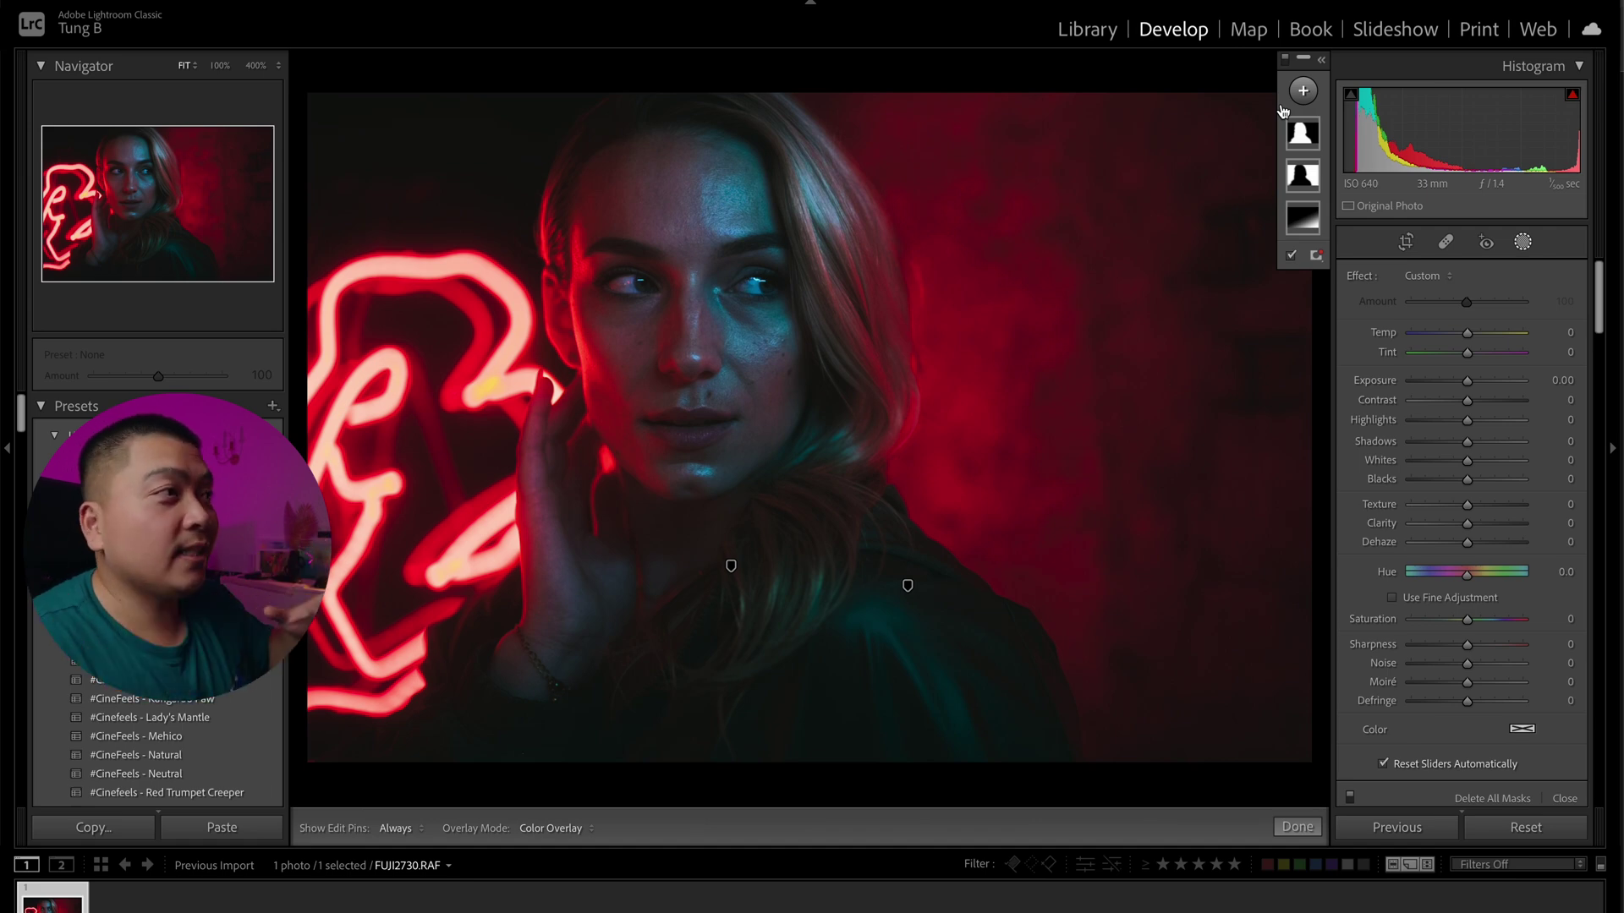
{"action": "key", "text": "shift+w"}
{"action": "key", "text": "backslash"}
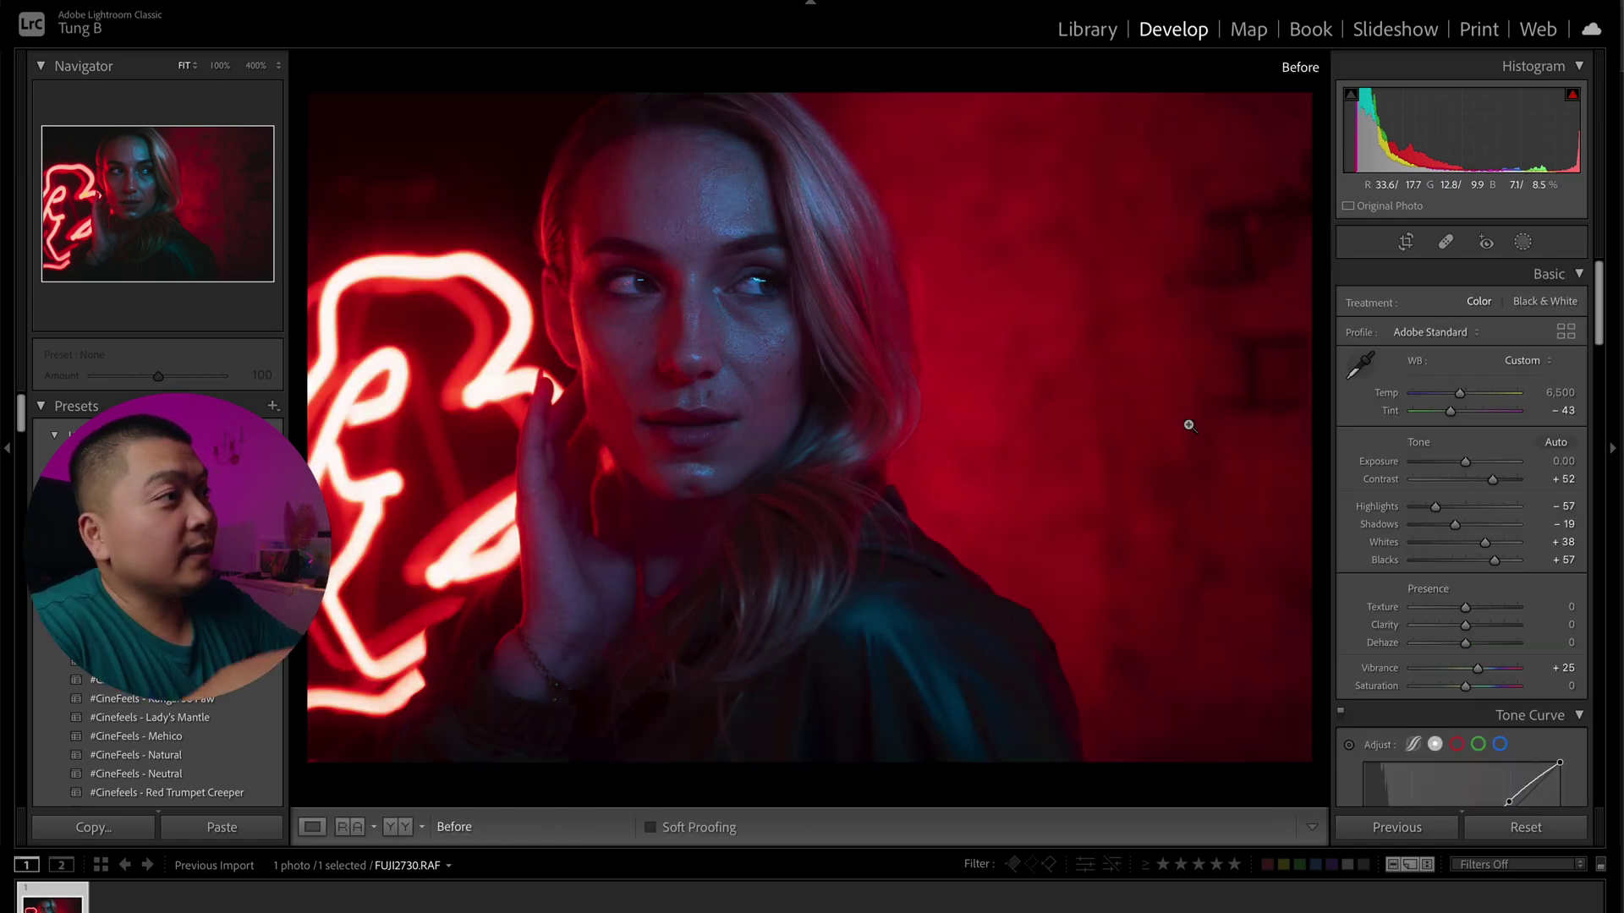
{"action": "key", "text": "backslash"}
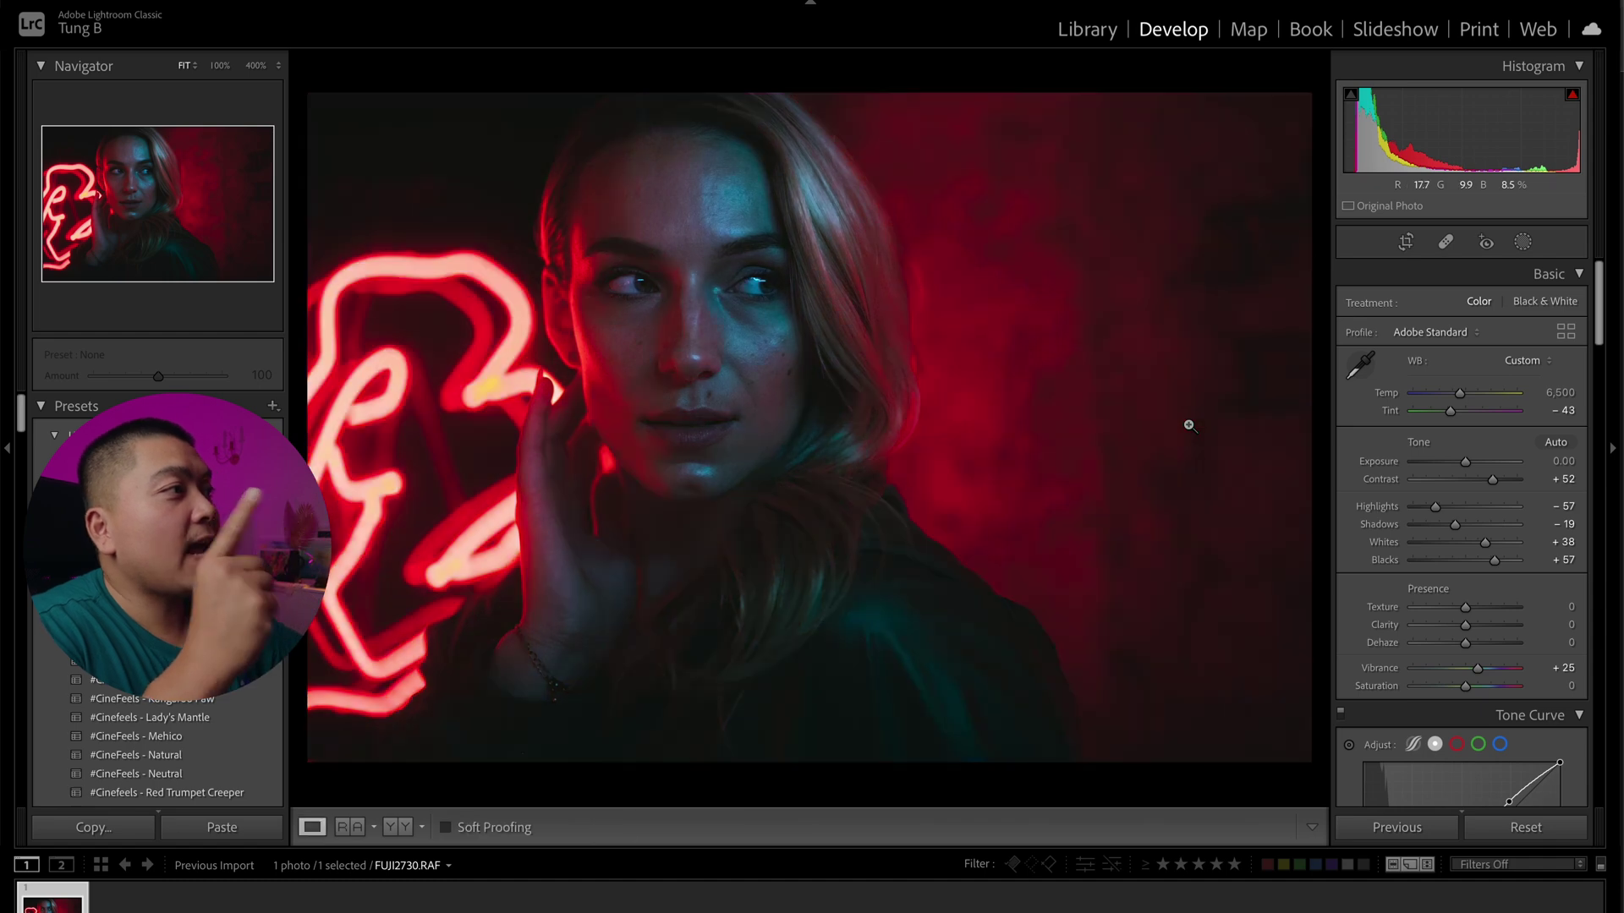